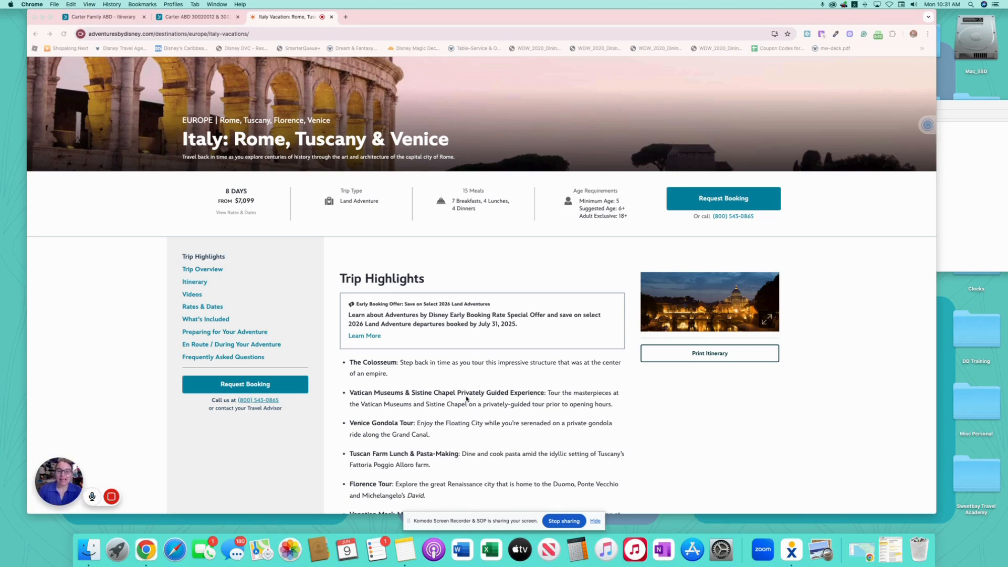
- Set the Italy: Rome, Tuscany & Venice itinerary year to 2026 with the Standard version
scroll(608, 413, down, 5)
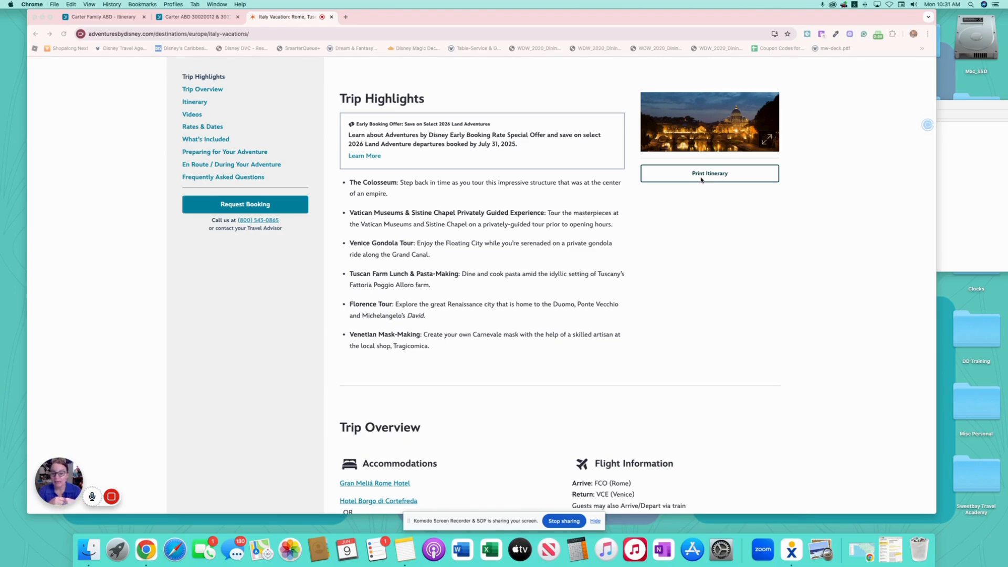
scroll(632, 269, down, 15)
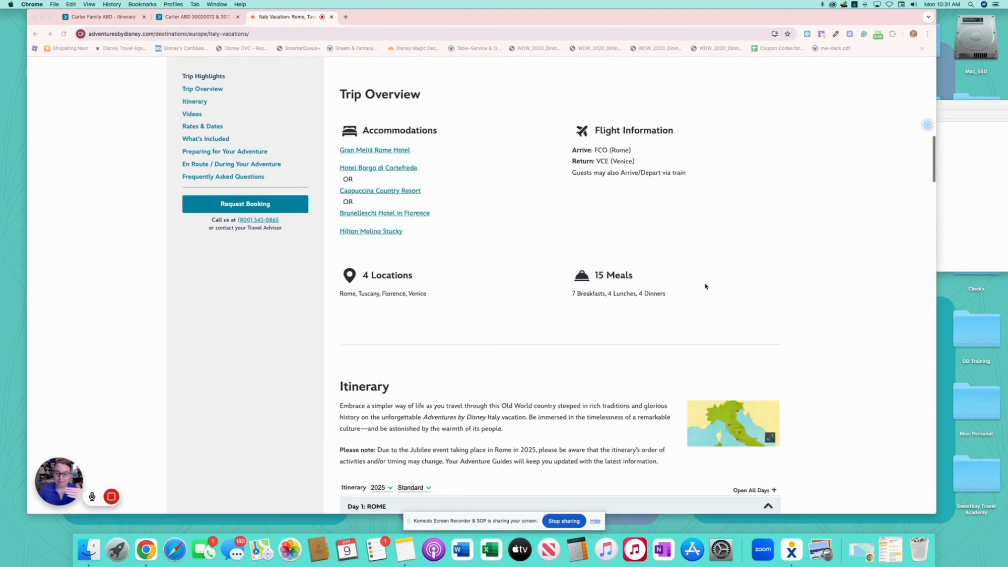
scroll(582, 335, down, 20)
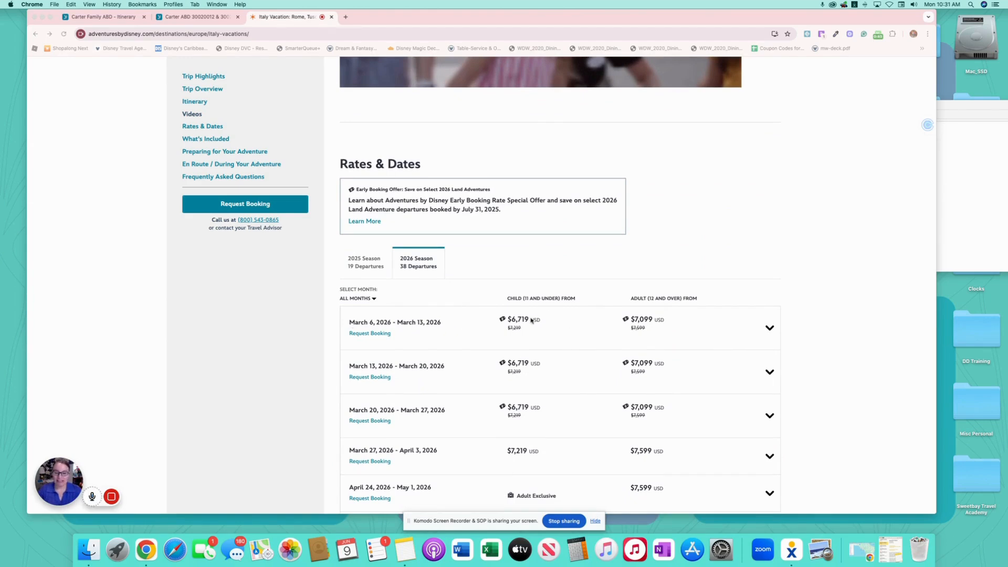
scroll(531, 320, down, 1)
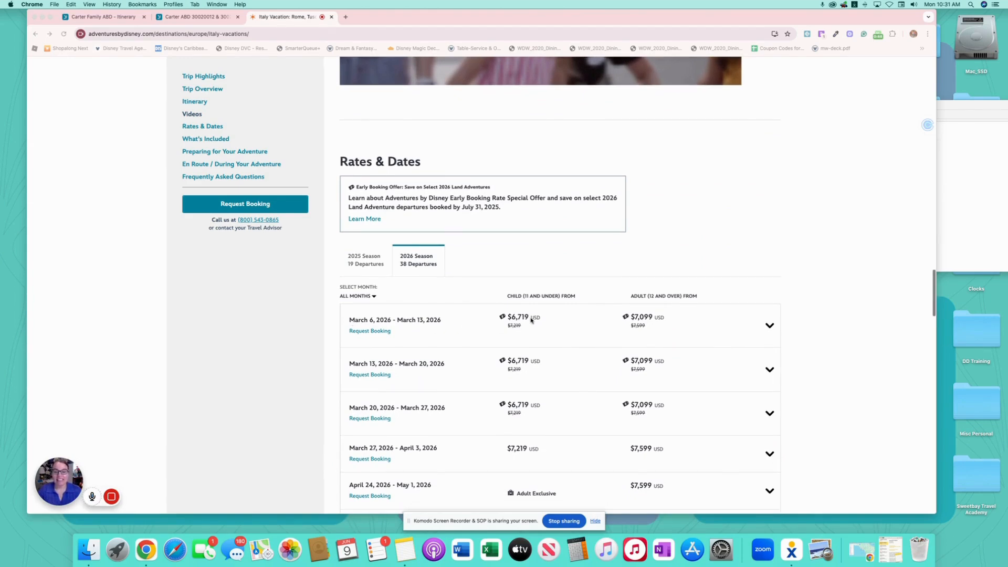
scroll(531, 320, down, 10)
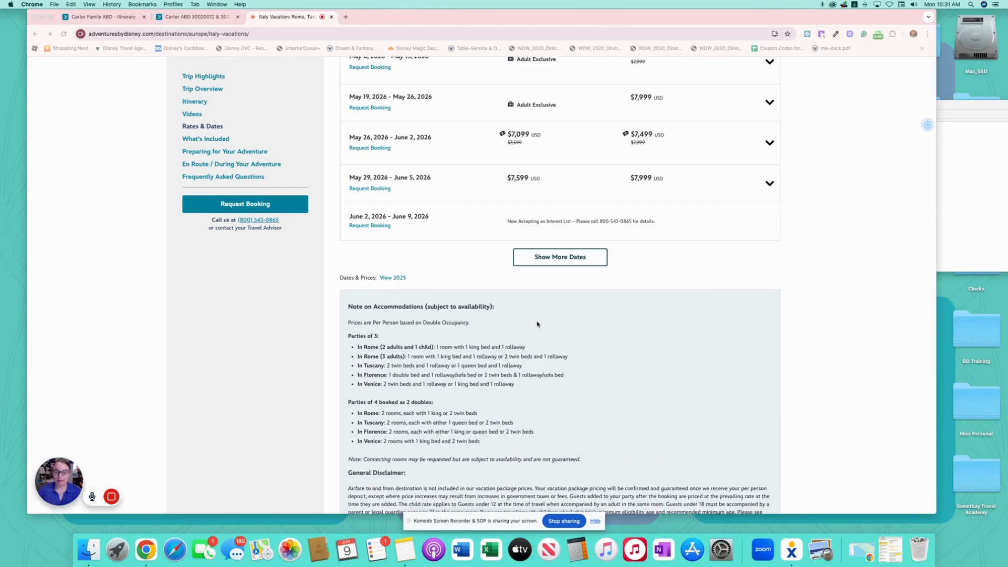
scroll(541, 324, up, 10)
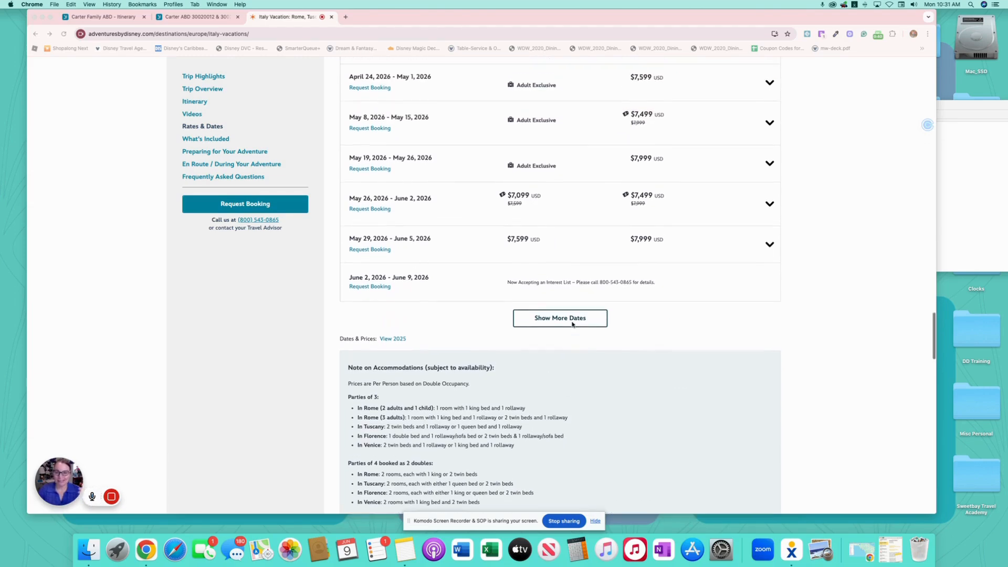
scroll(571, 324, up, 15)
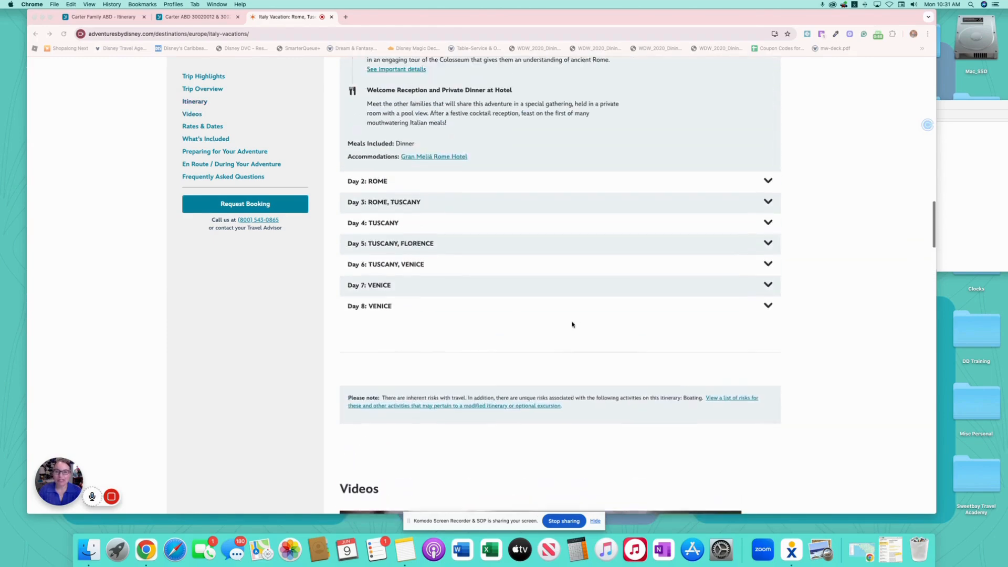
scroll(571, 324, up, 5)
scroll(467, 256, down, 2)
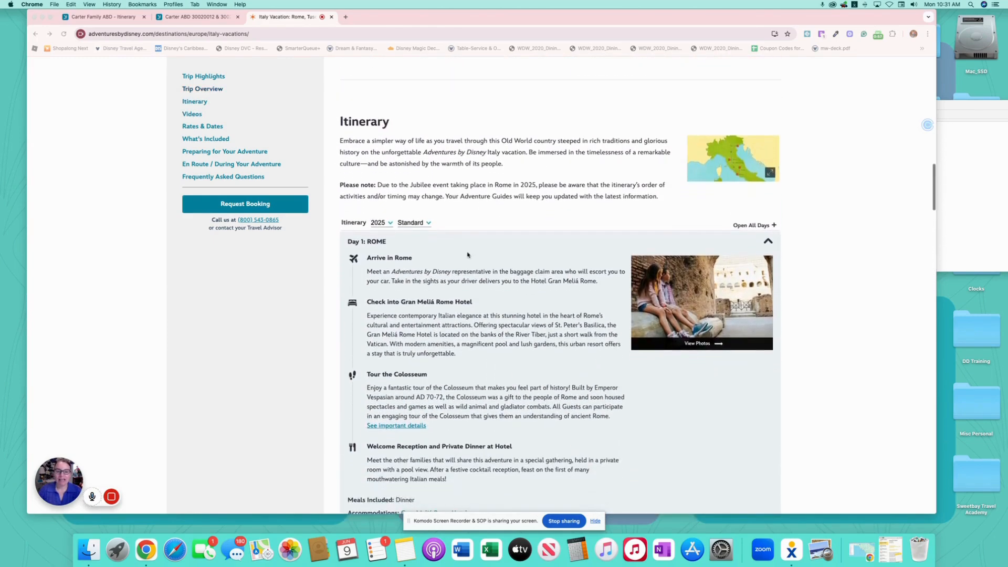
click(382, 223)
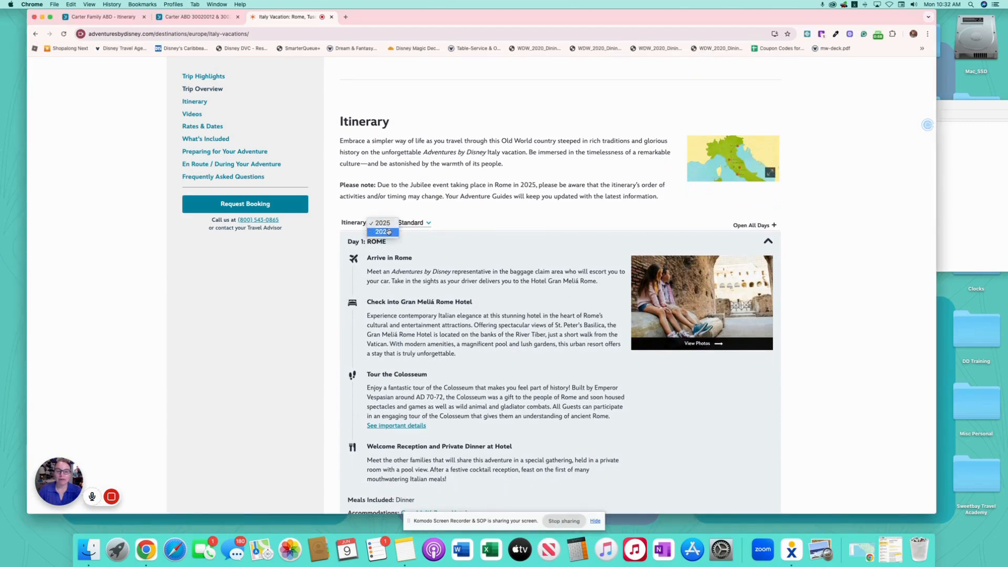
click(424, 223)
click(426, 223)
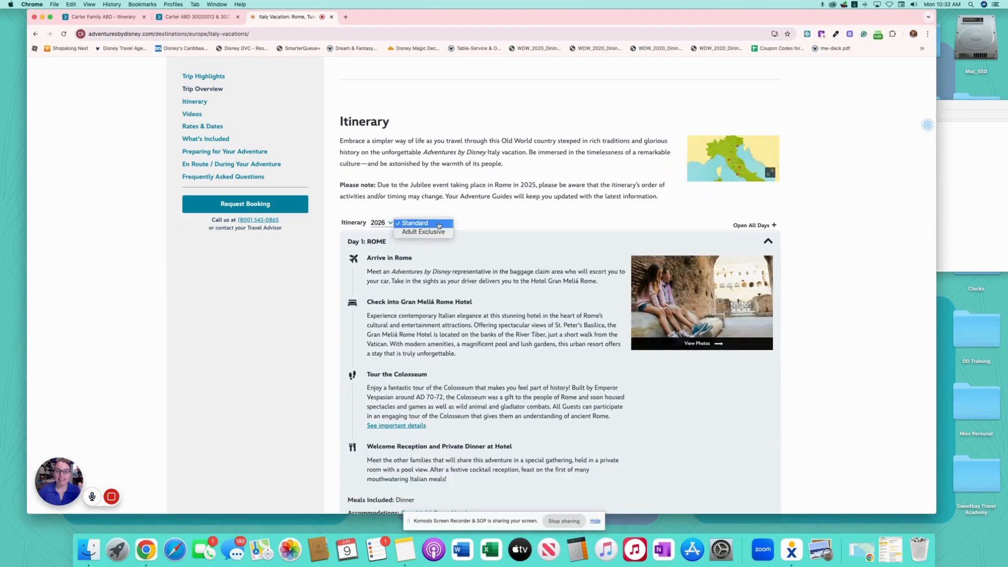
click(527, 223)
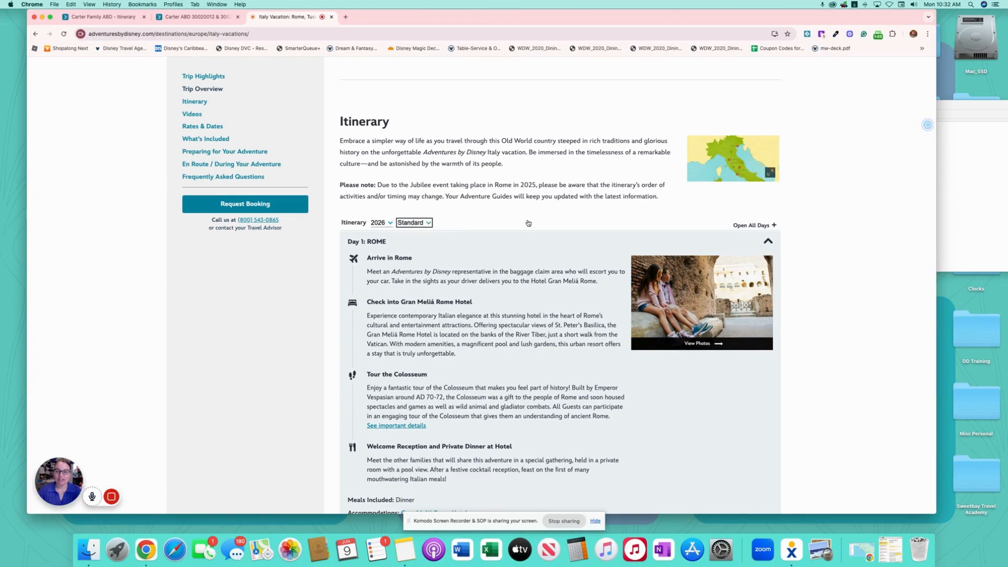
- Scroll back to the top and print the Italy trip itinerary
scroll(527, 220, up, 10)
scroll(528, 220, up, 4)
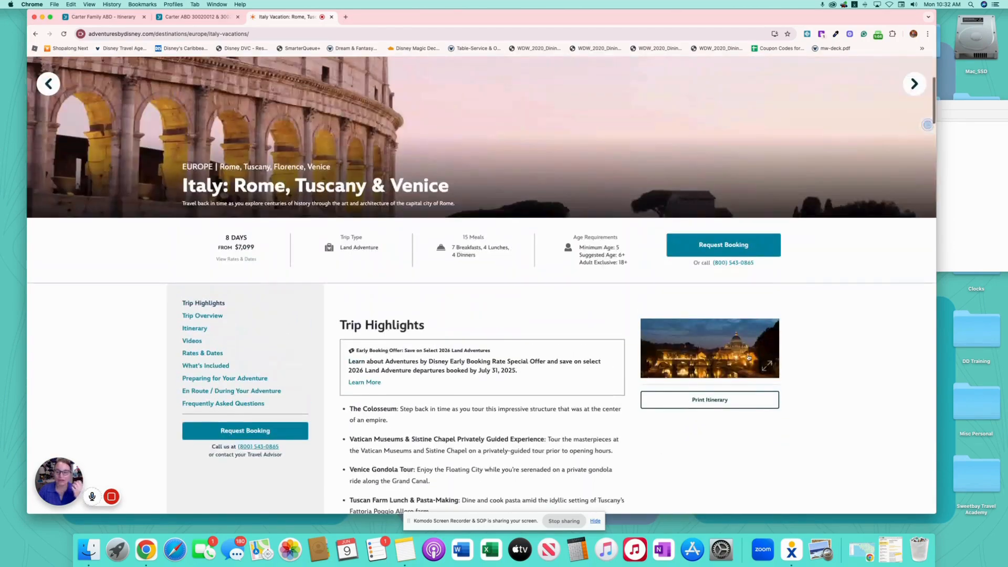
click(706, 401)
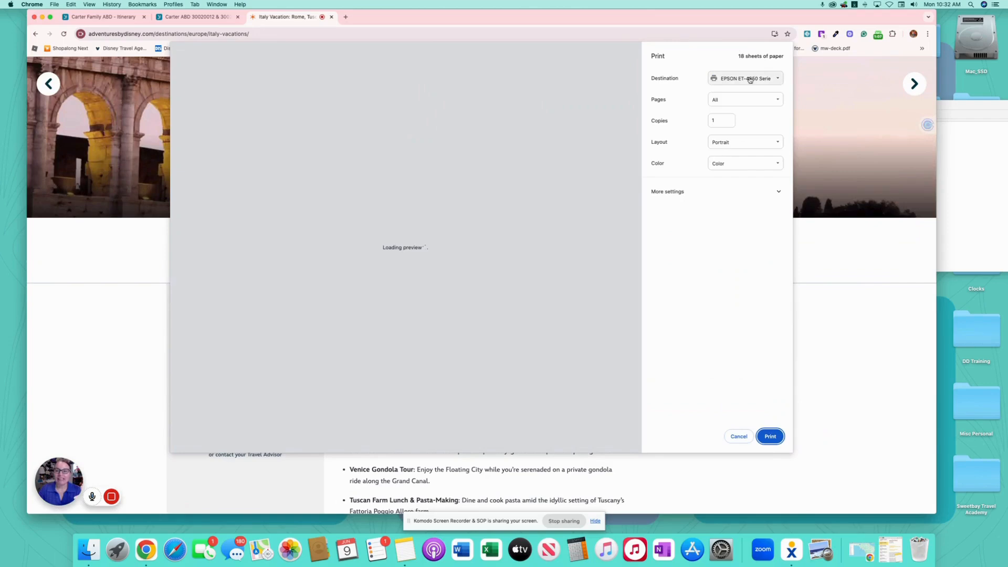
- Save the Italy itinerary printout as a PDF, then return to the Carter Family ABD itinerary
click(749, 79)
click(740, 84)
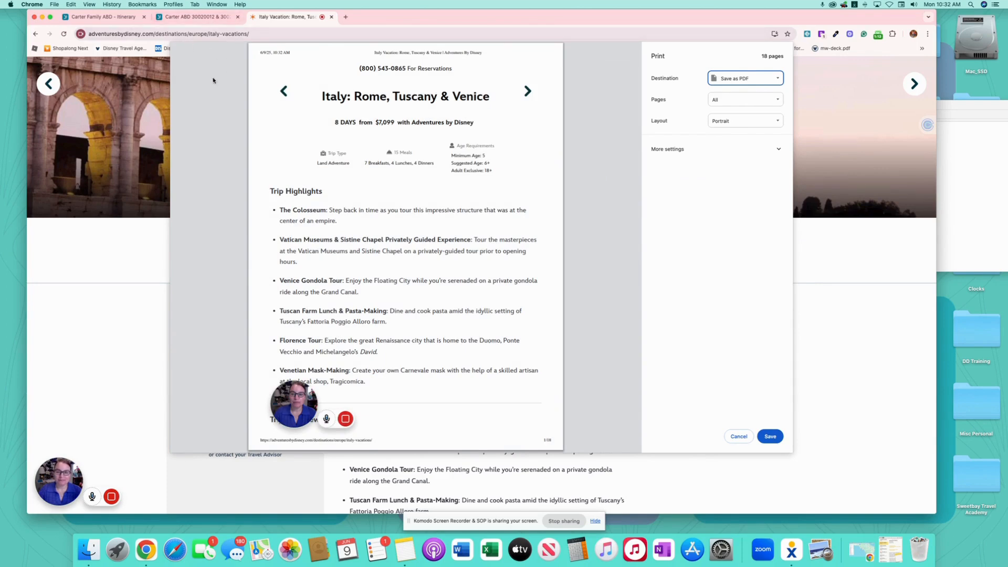
click(736, 436)
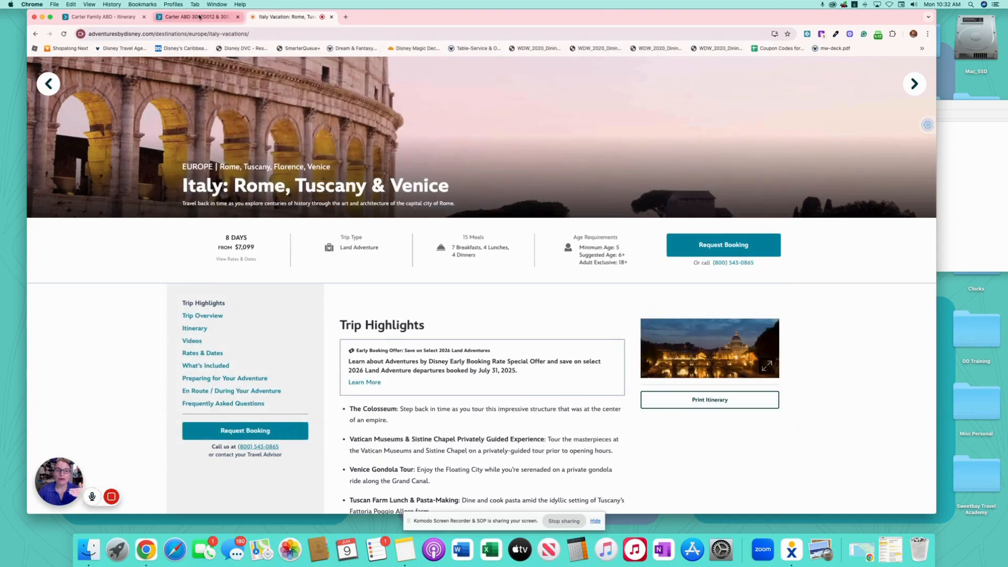
click(105, 19)
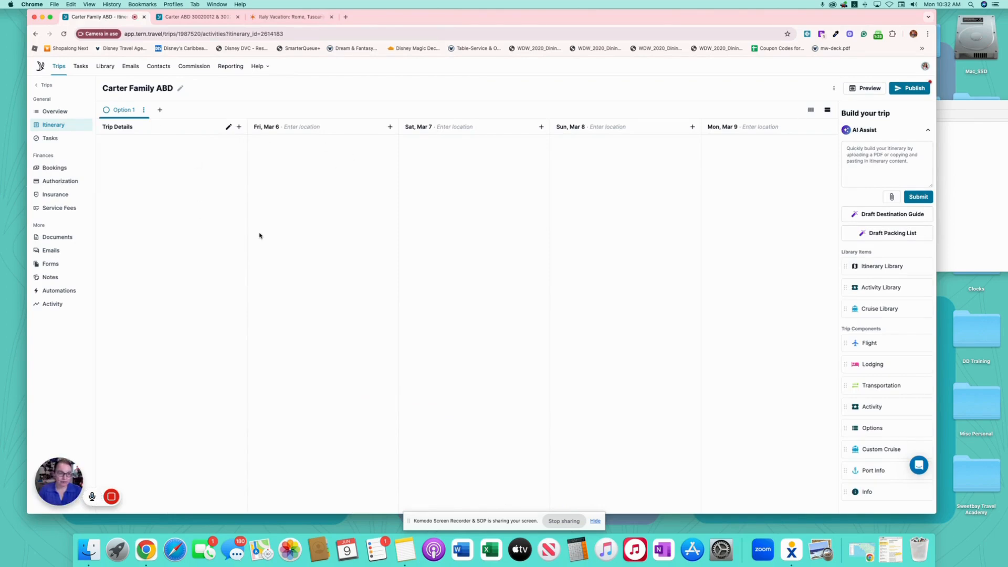
- From the Carter Family ABD itinerary board, start attaching a file in the AI Assist box
click(59, 111)
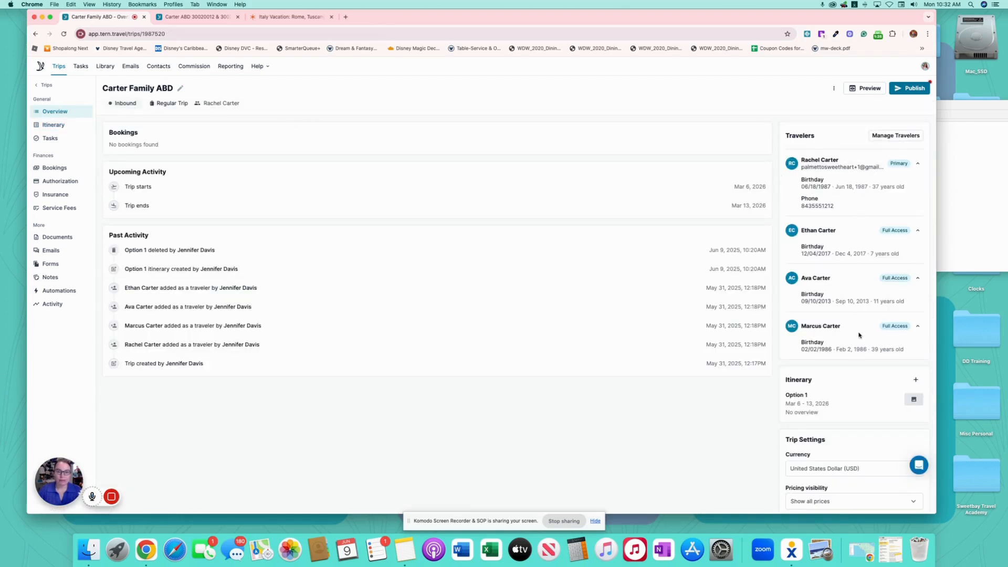
click(54, 127)
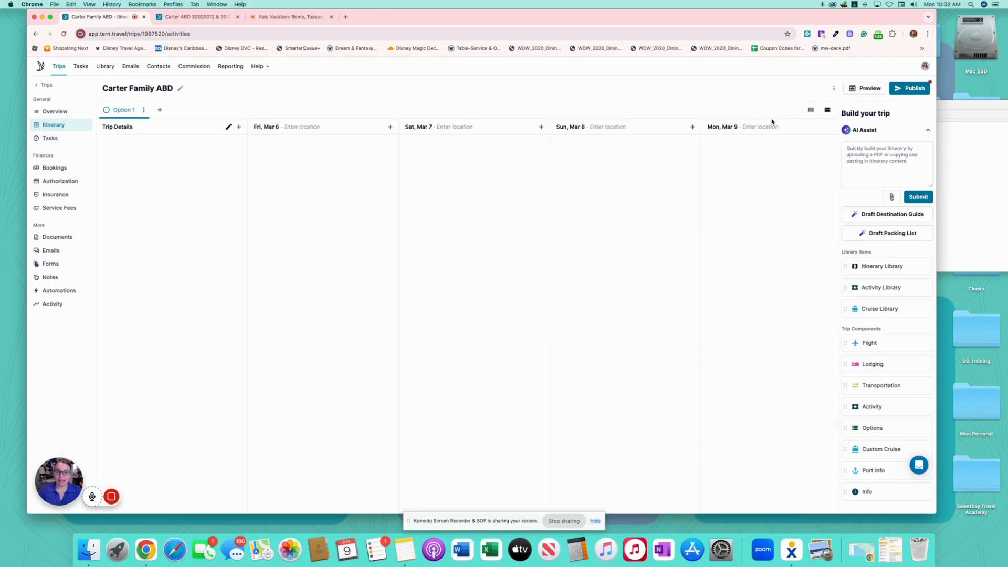
click(889, 152)
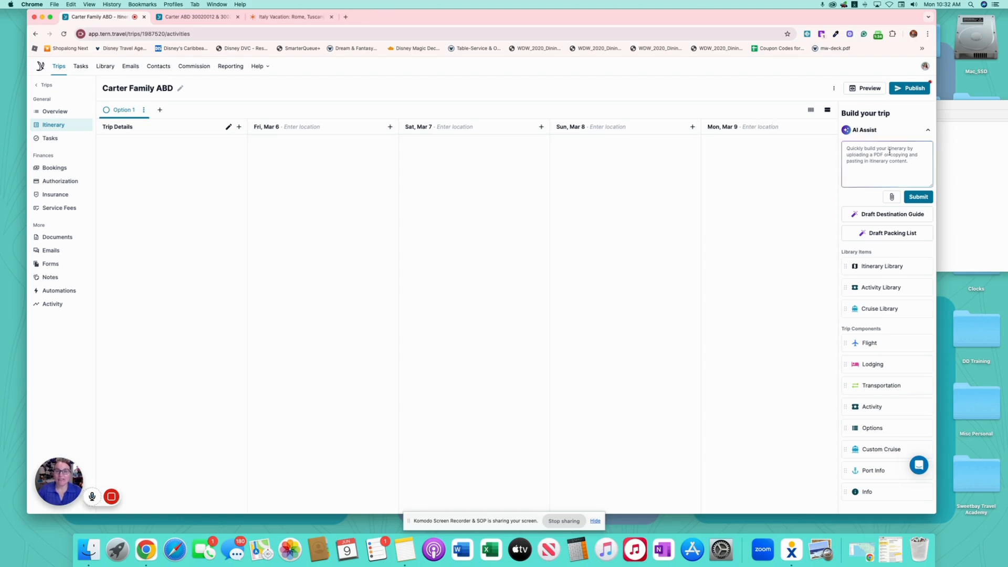
click(891, 197)
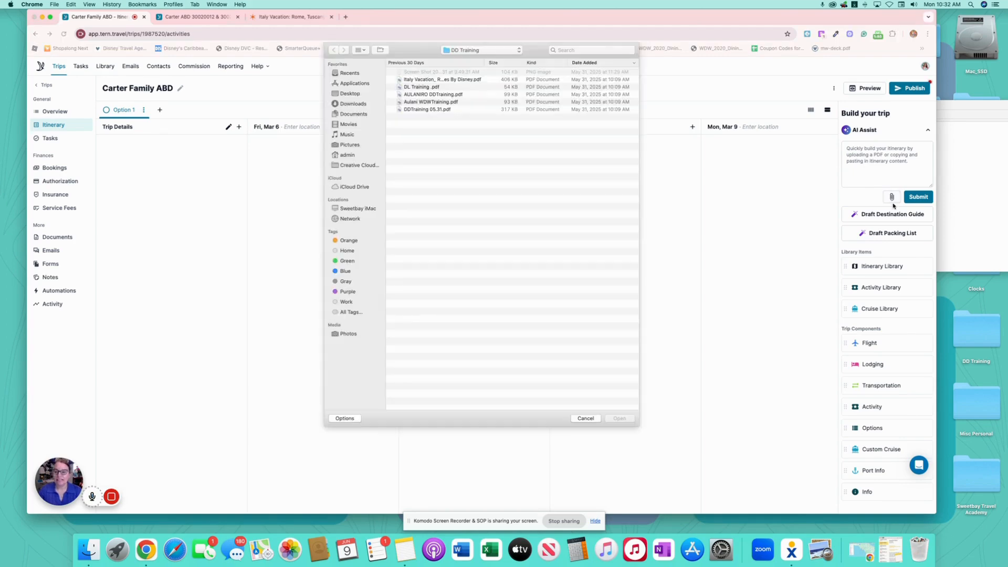
- Upload the Italy Vacation PDF to AI Assist and review its parsed lodgings, activities, infos and transfers
click(436, 80)
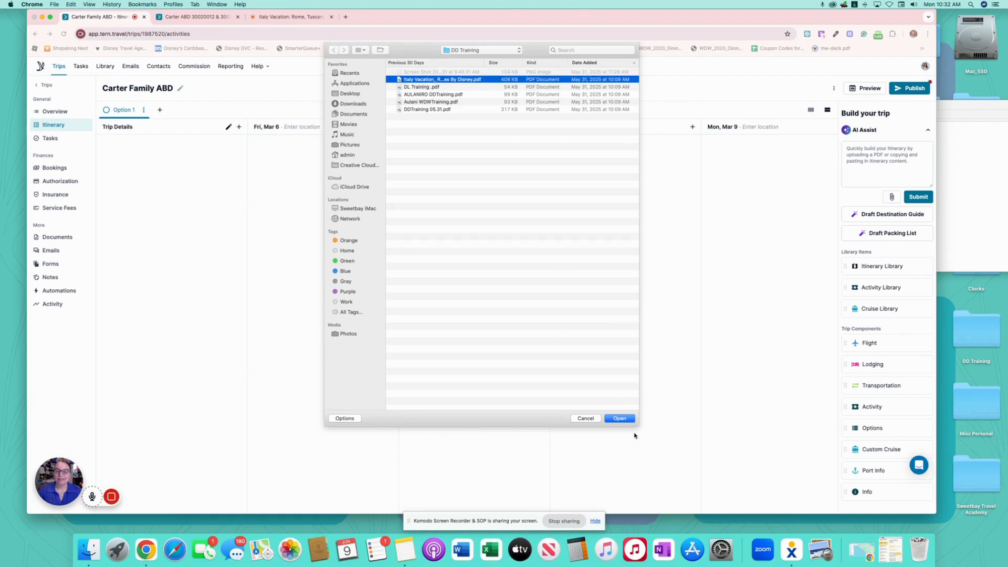
click(624, 419)
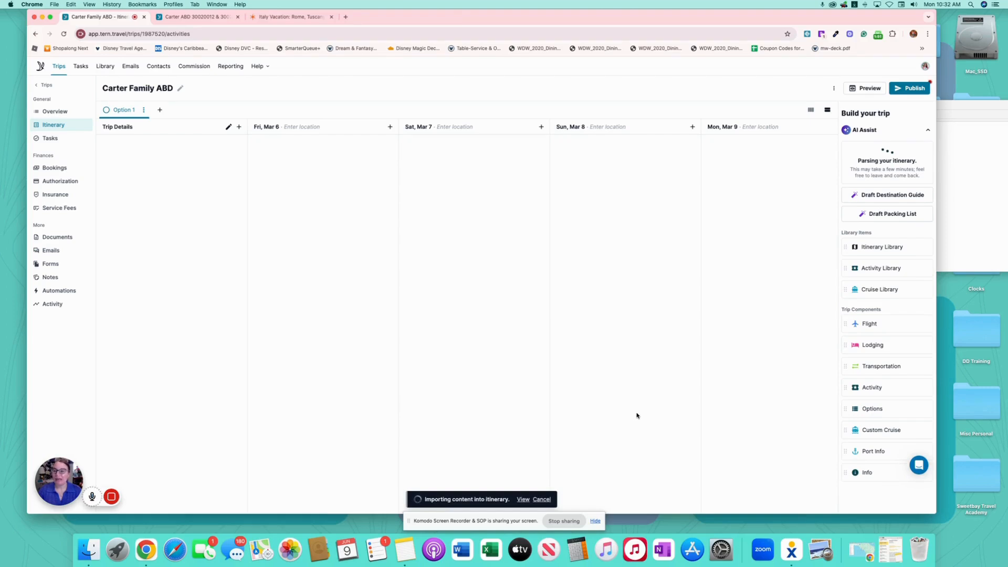
mouse_move(158, 497)
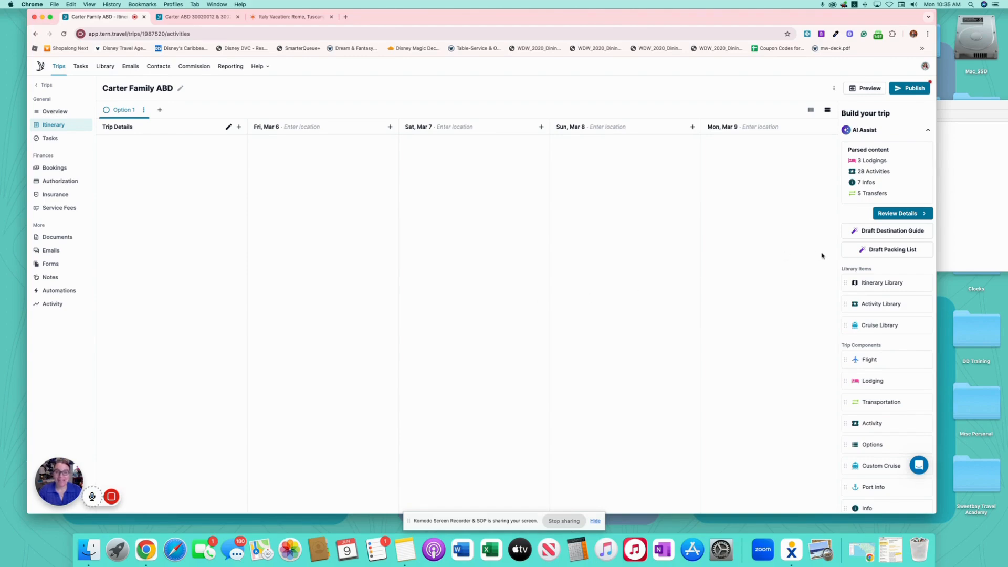
scroll(866, 147, down, 1)
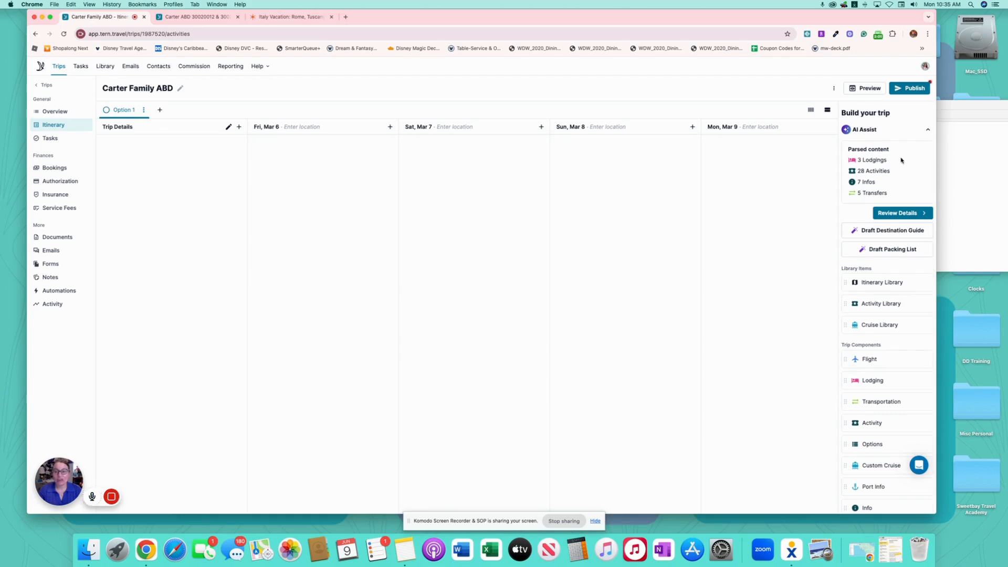
click(897, 214)
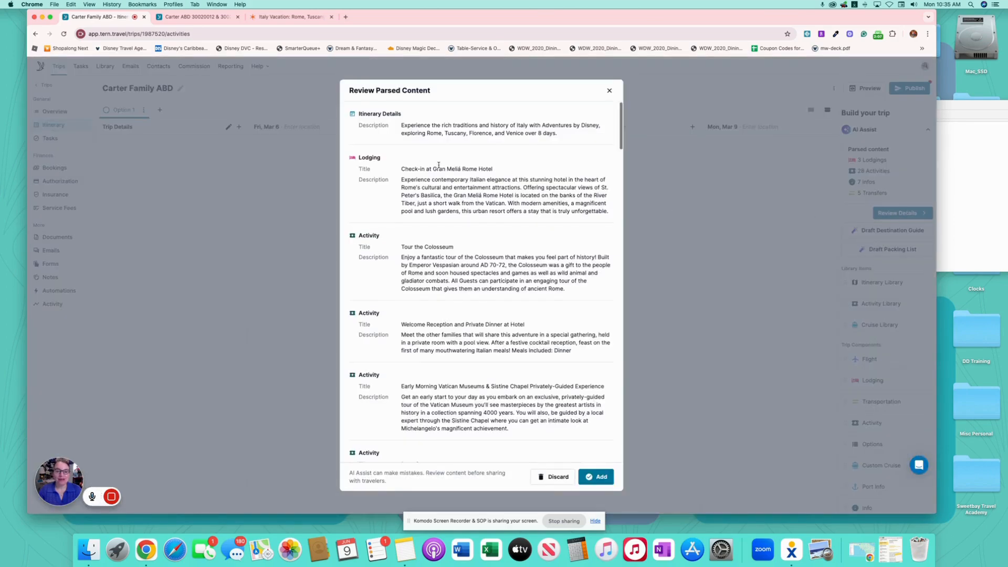
- Add the parsed Italy lodgings, activities and transfers to the itinerary board, filling Mar 6–9
scroll(461, 176, down, 1)
scroll(574, 461, up, 1)
click(595, 477)
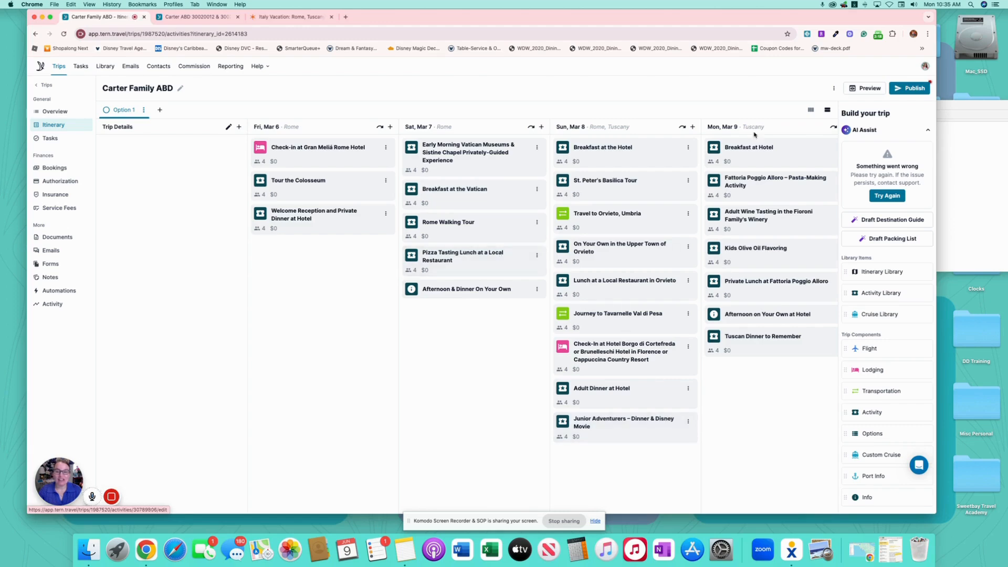
- Look through the client-facing preview of the Carter Family ABD trip, then return to the itinerary board
click(869, 89)
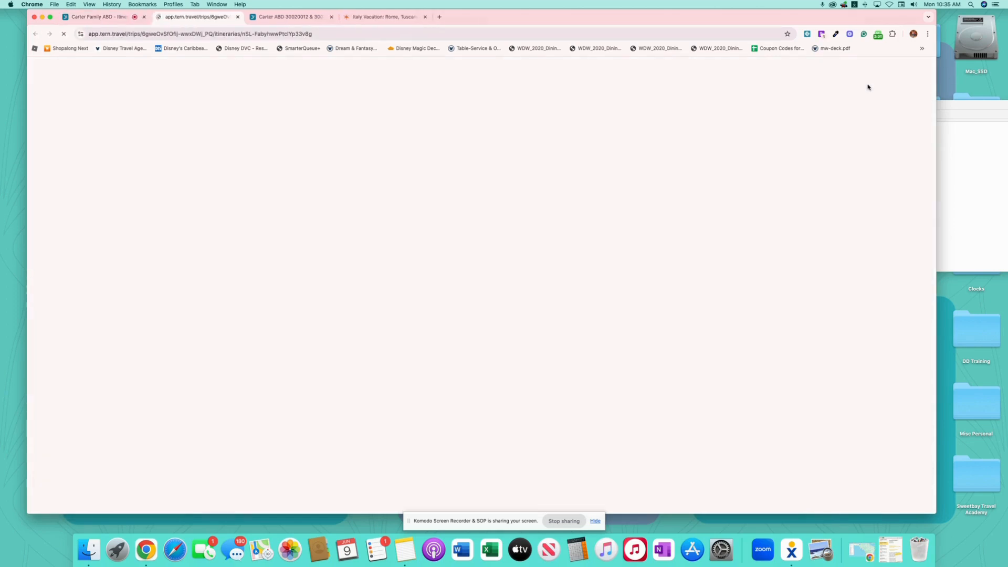
scroll(540, 348, down, 6)
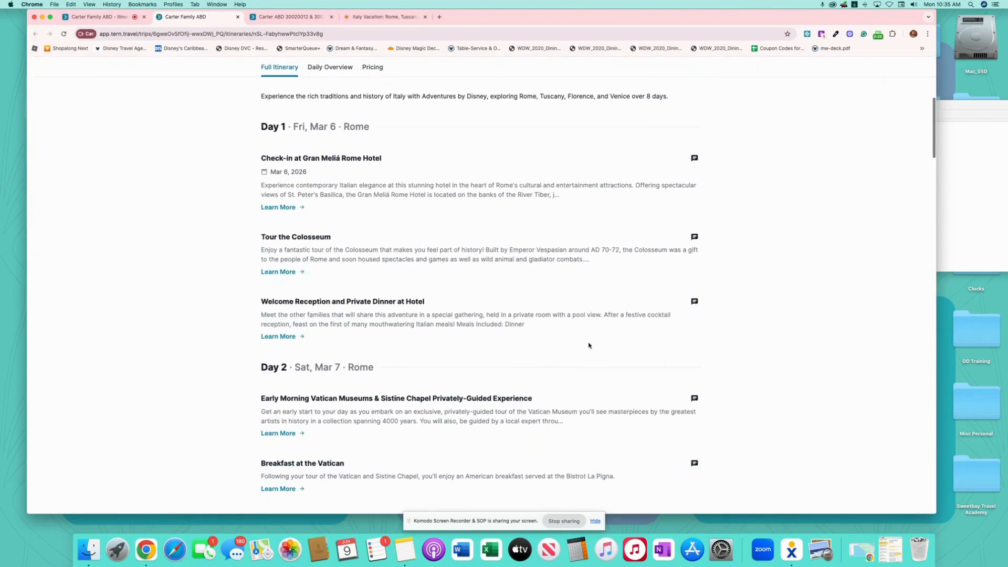
scroll(588, 345, down, 8)
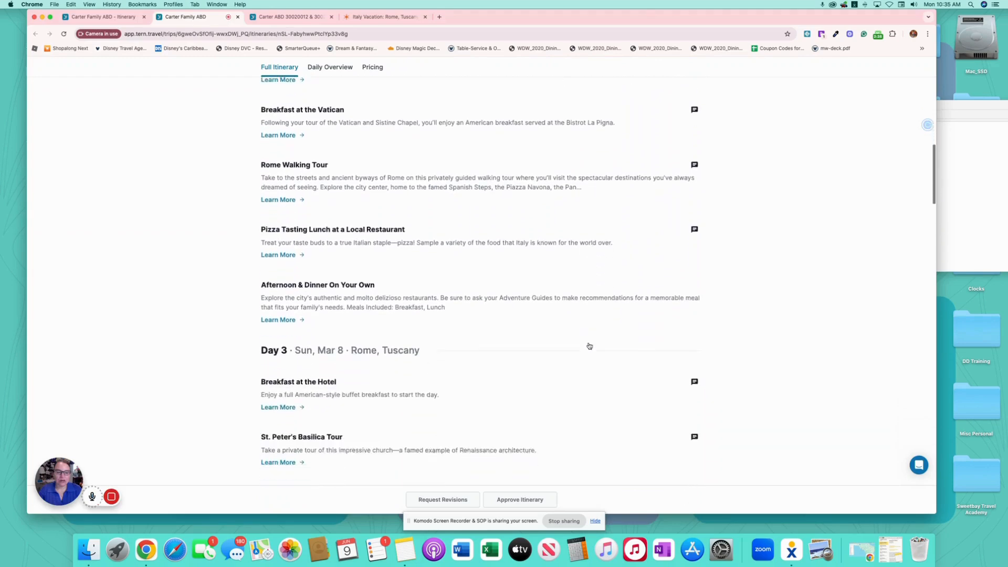
scroll(588, 345, up, 15)
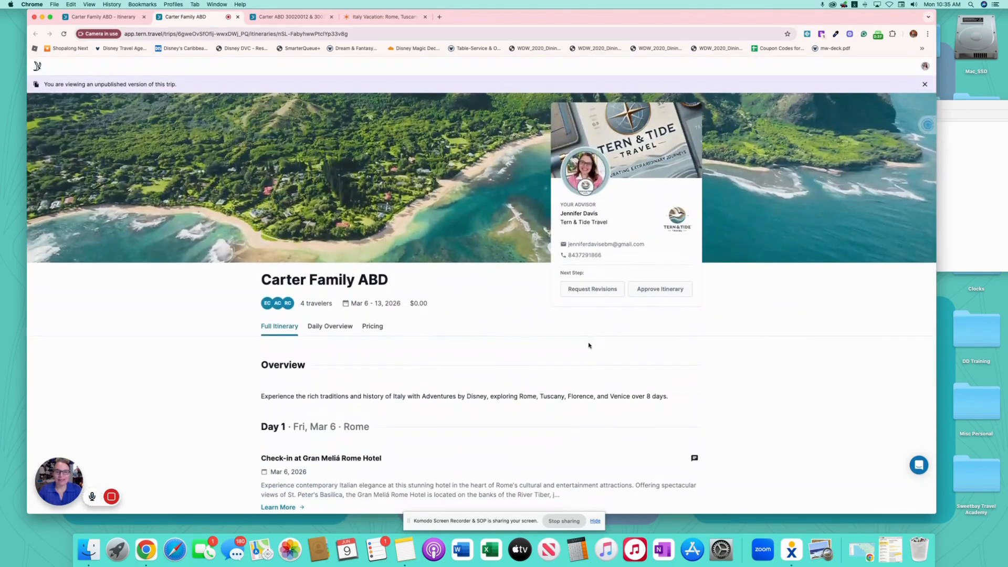
click(135, 18)
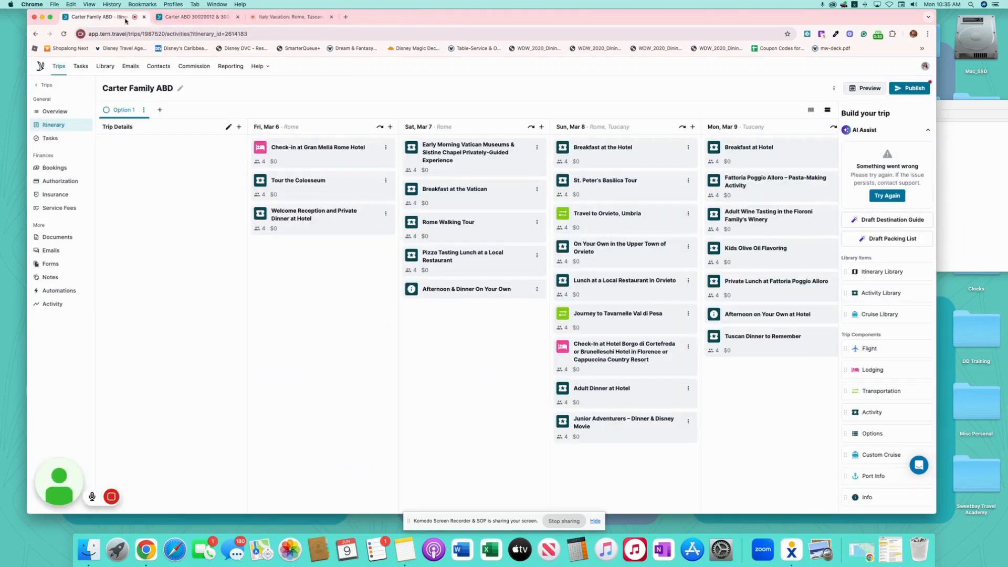
- Set the Gran Meliá Rome check-in's Property to Villa Agrippina Gran Meliá via a 'villa agrippa' search
click(341, 152)
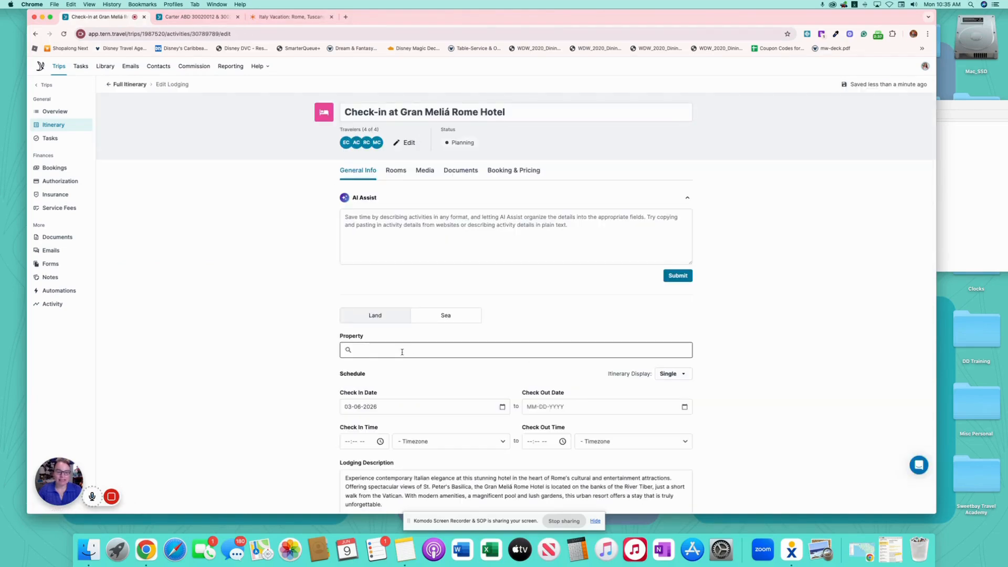
click(402, 351)
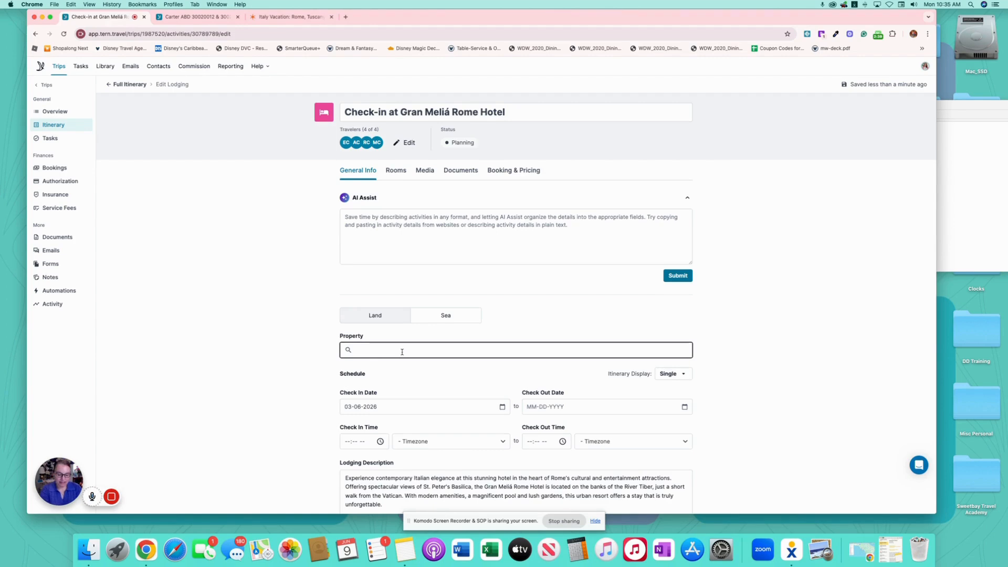
text(gran me)
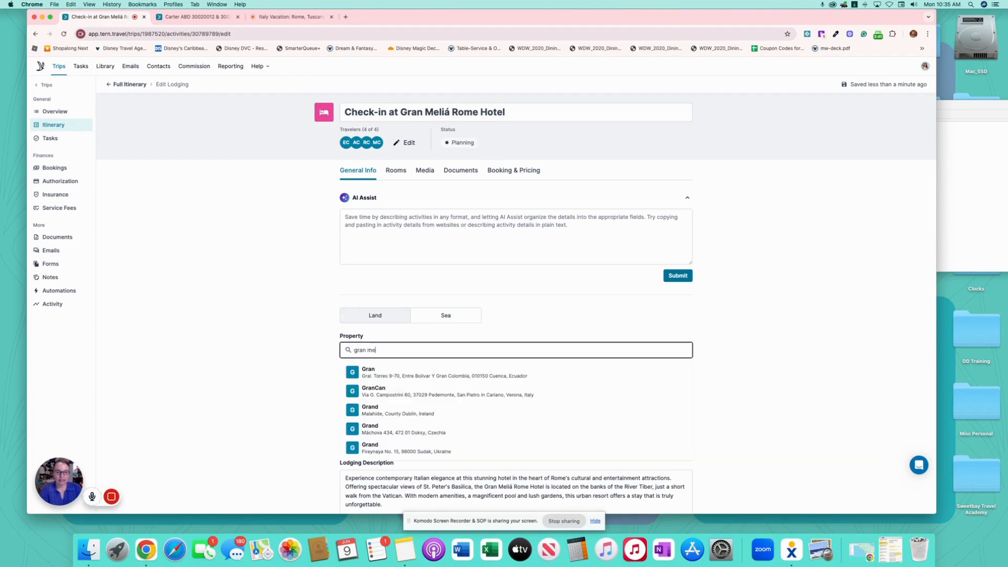
text(lia ho)
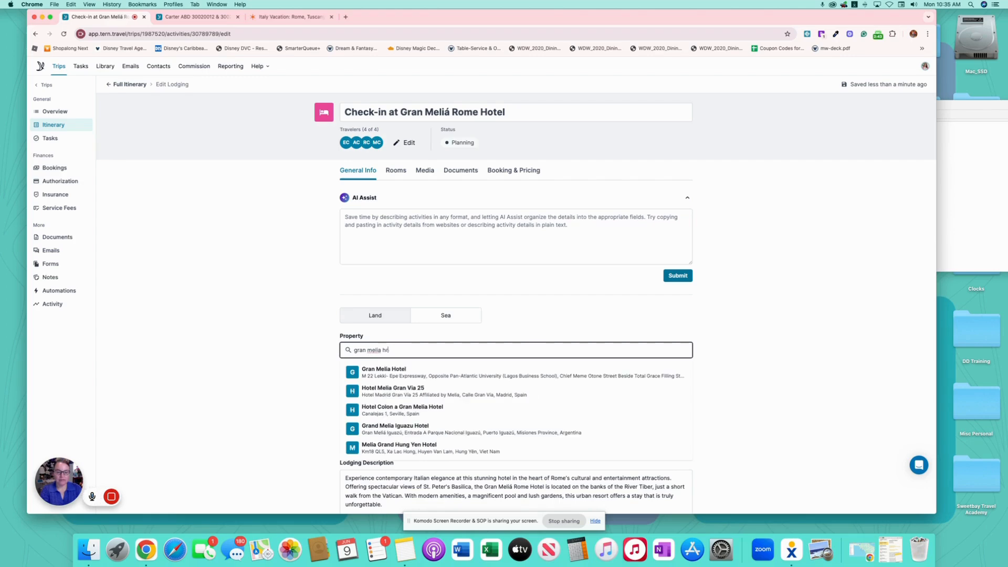
text(tome)
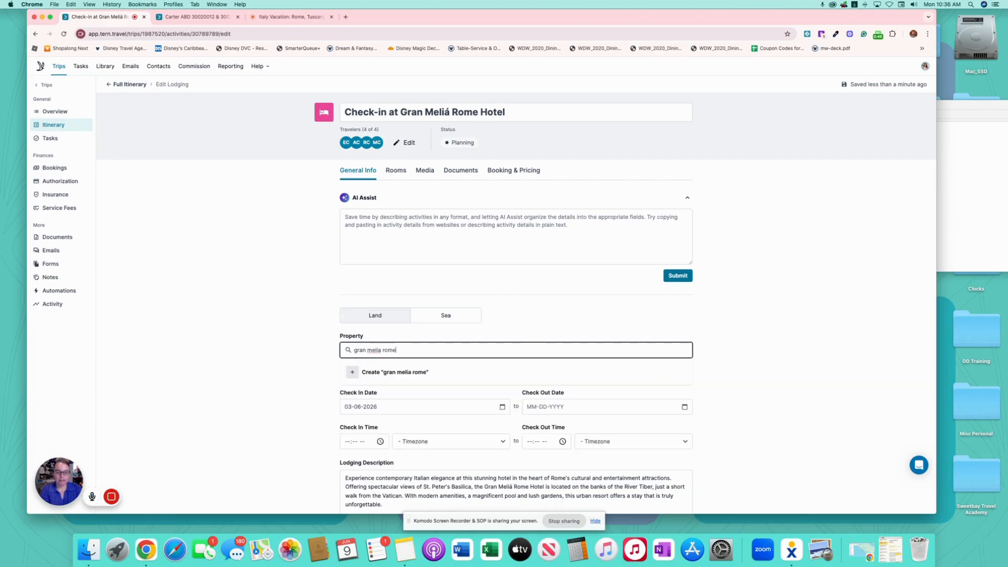
key(BackSpace)
key(BackSpace)
key(BackSpace)
key(BackSpace)
key(BackSpace)
key(BackSpace)
key(BackSpace)
key(BackSpace)
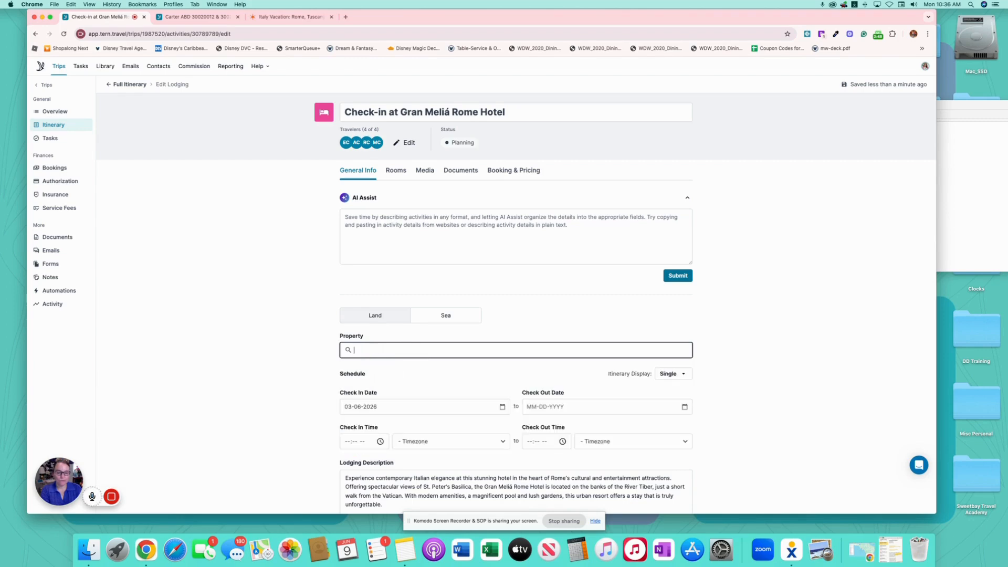
text(melia)
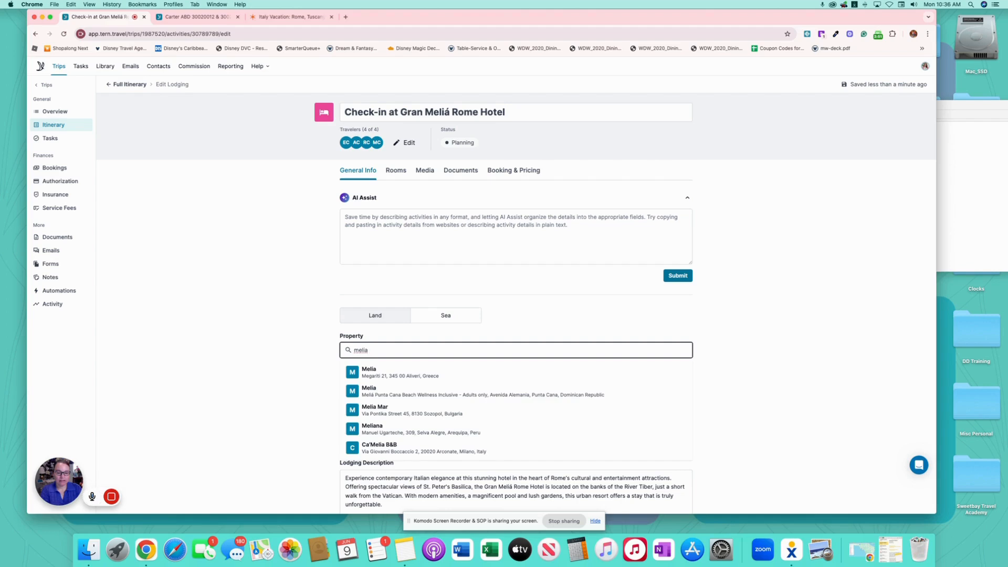
text( rome)
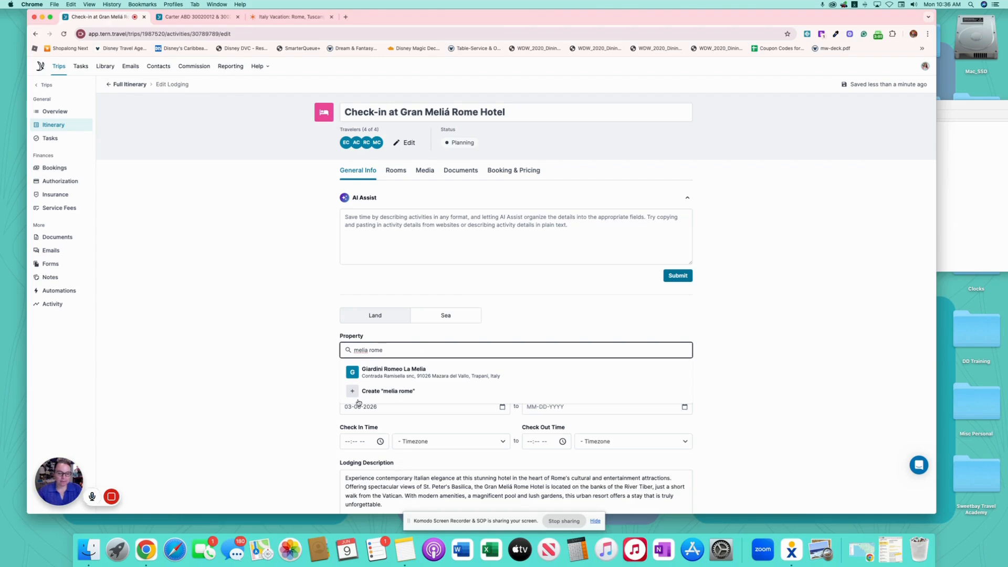
click(153, 495)
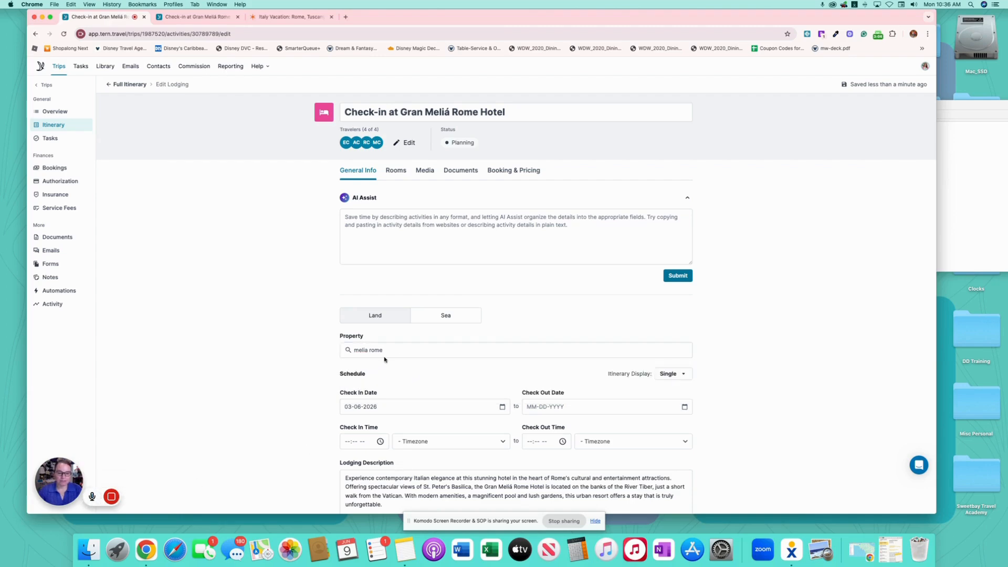
drag(386, 351, 342, 349)
text(villa)
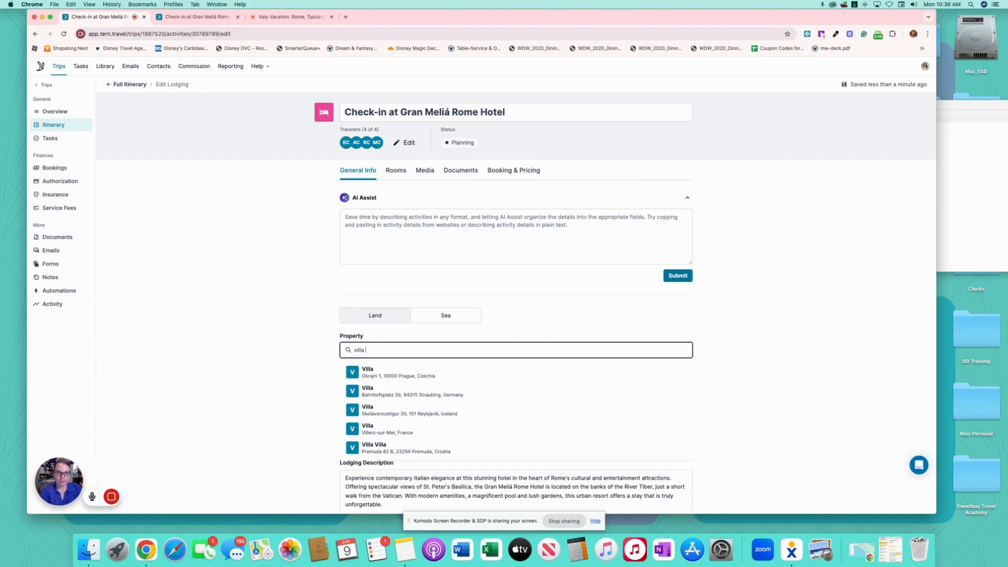
text(agri)
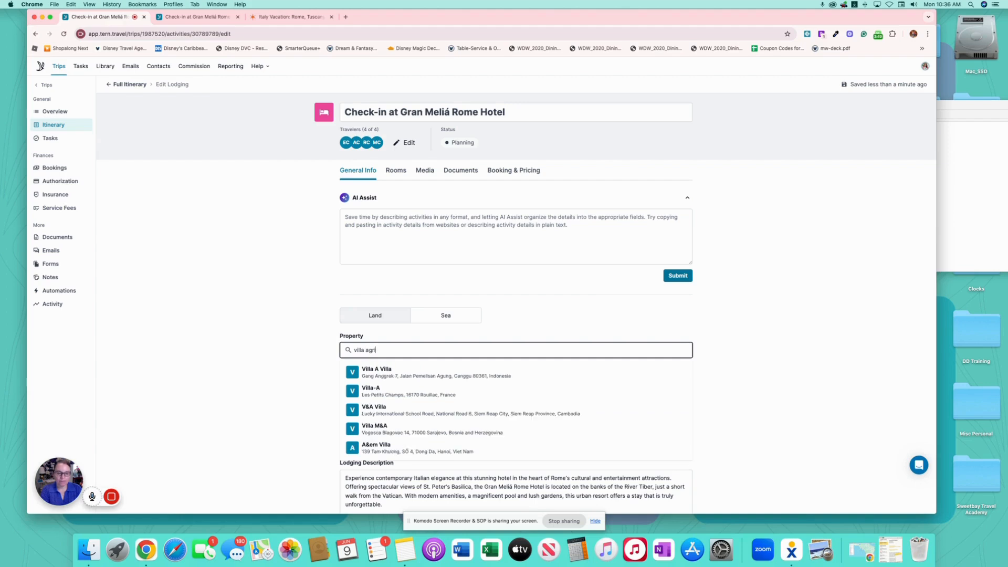
text(ppa me)
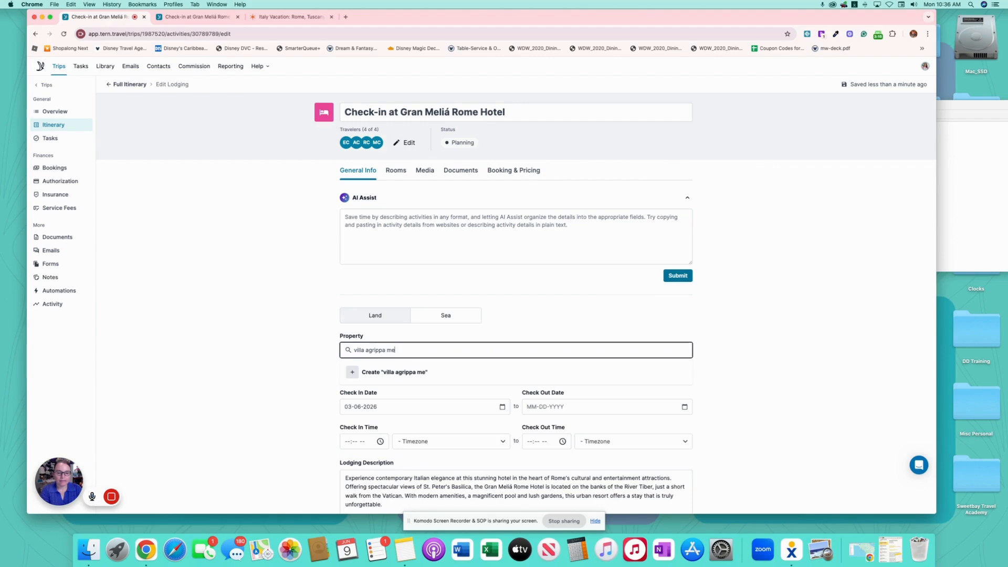
click(159, 497)
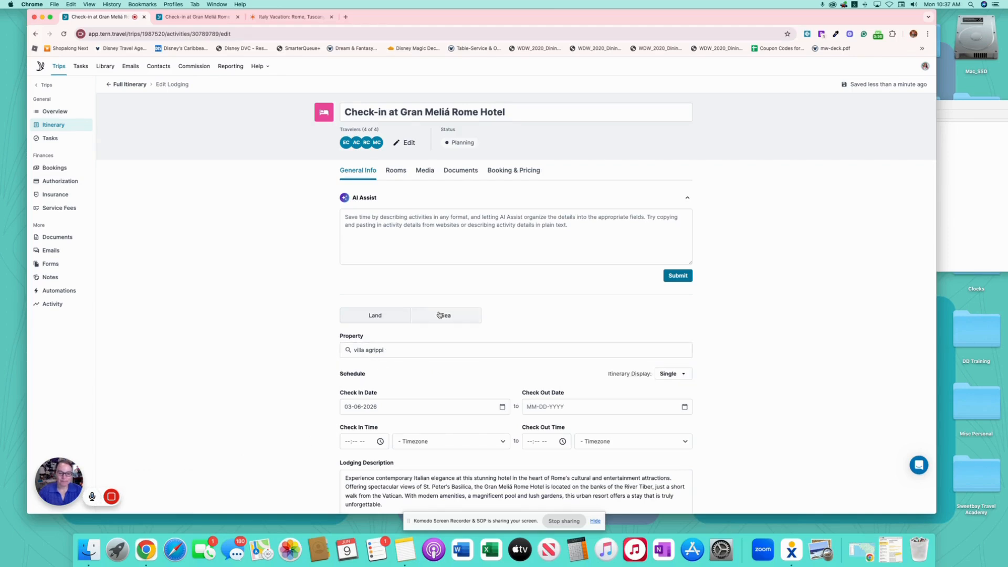
click(412, 374)
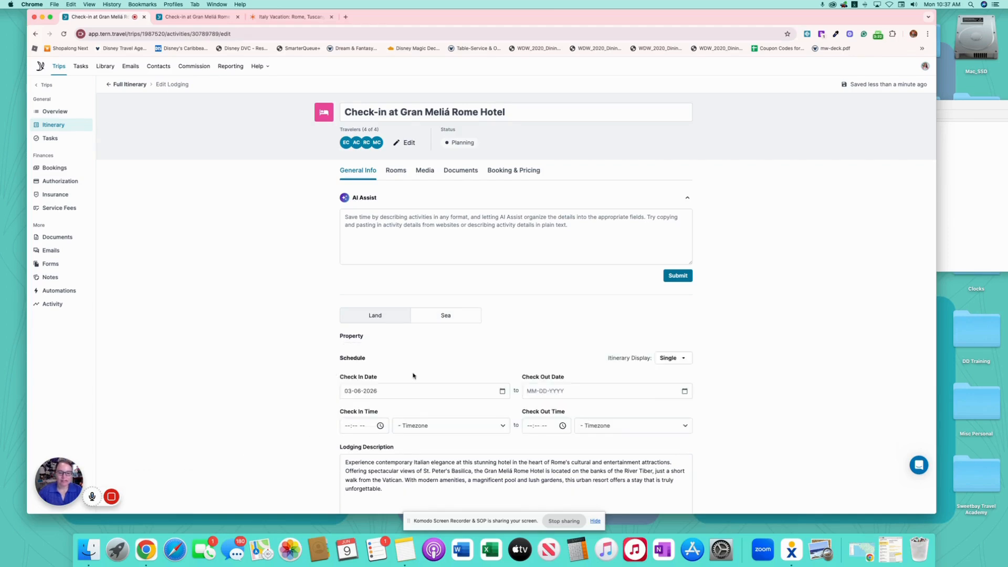
- Let the hotel photos import into the lodging's Media, check the check-in date, and return to the board
click(427, 172)
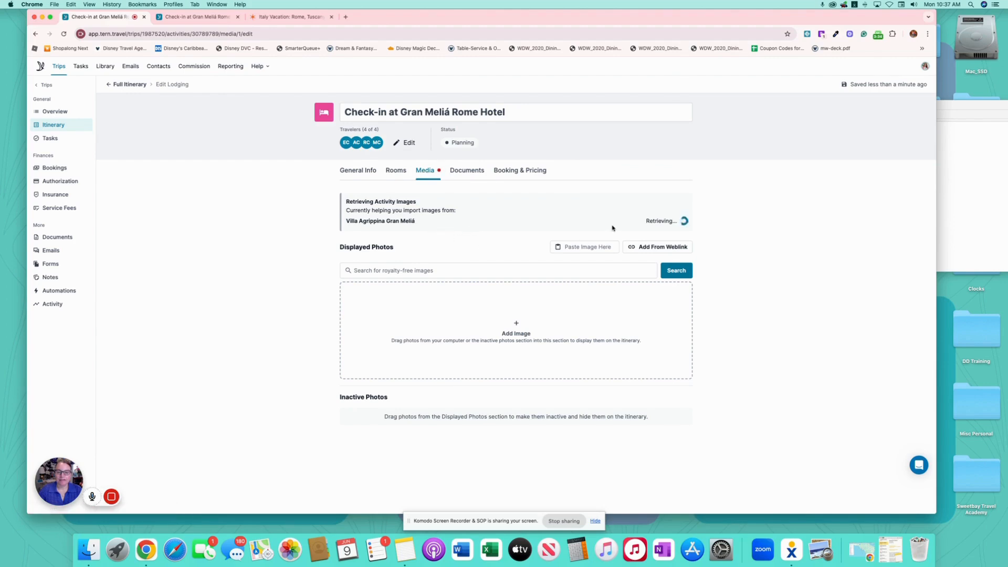
click(358, 171)
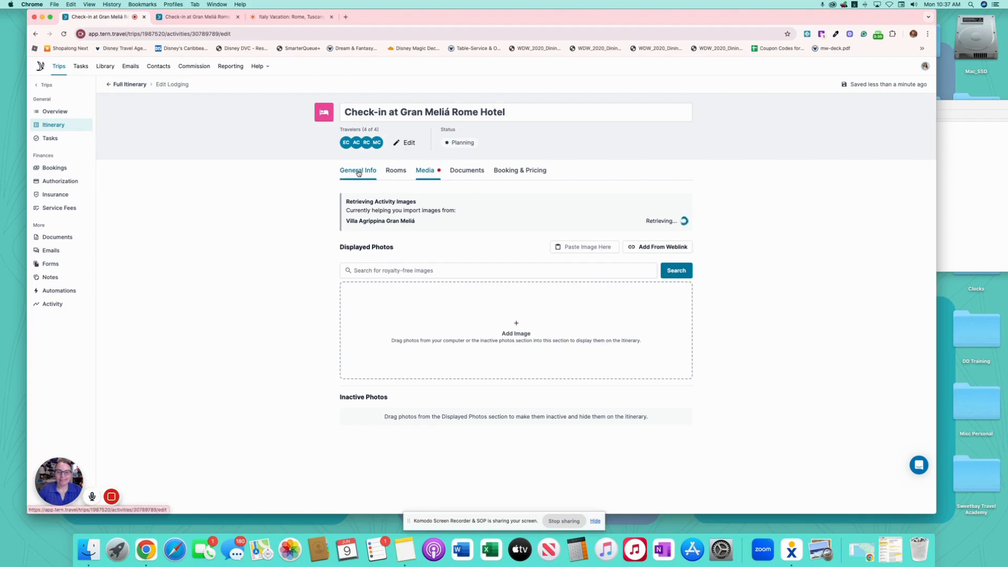
scroll(461, 328, down, 3)
scroll(461, 328, down, 1)
click(500, 300)
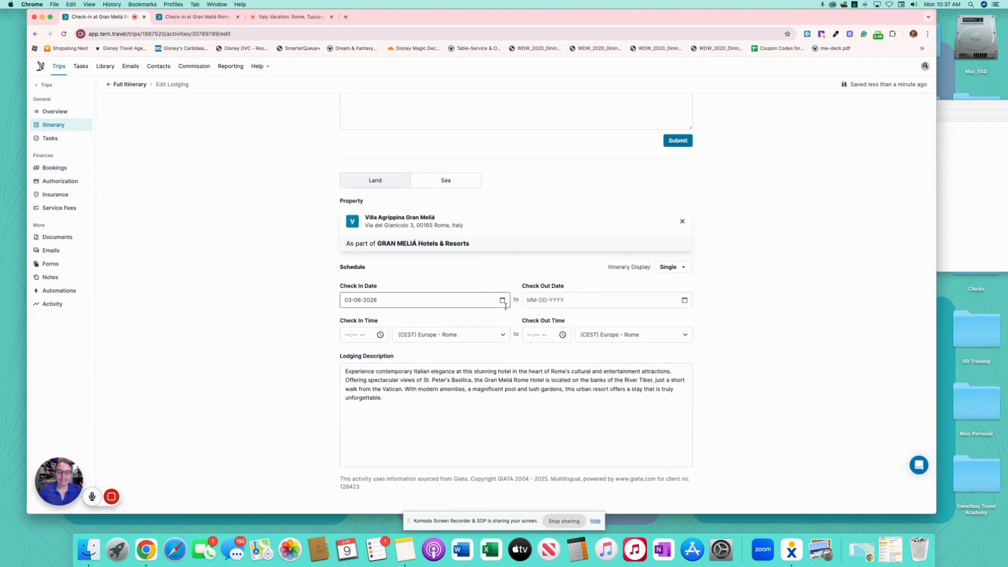
scroll(506, 306, up, 5)
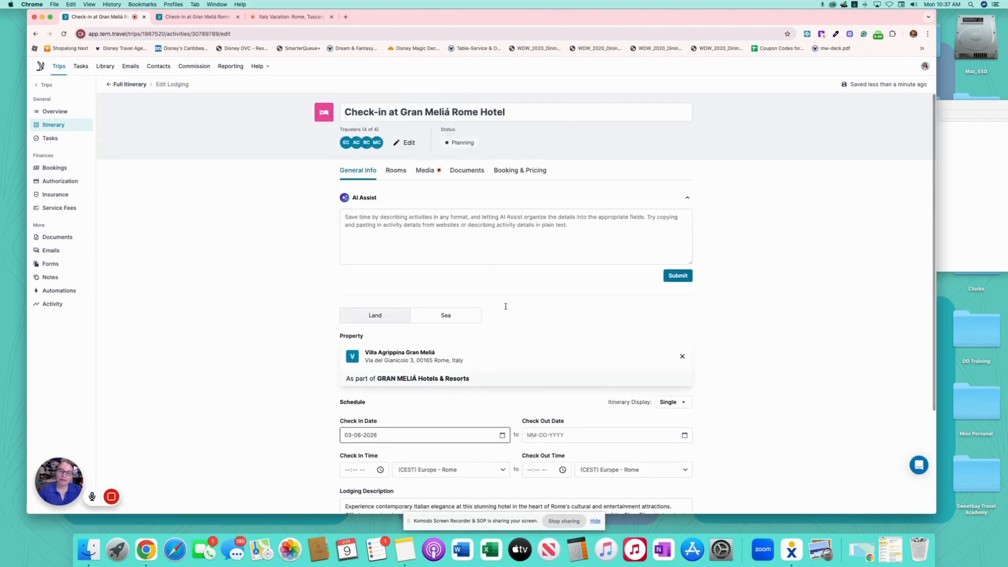
click(424, 172)
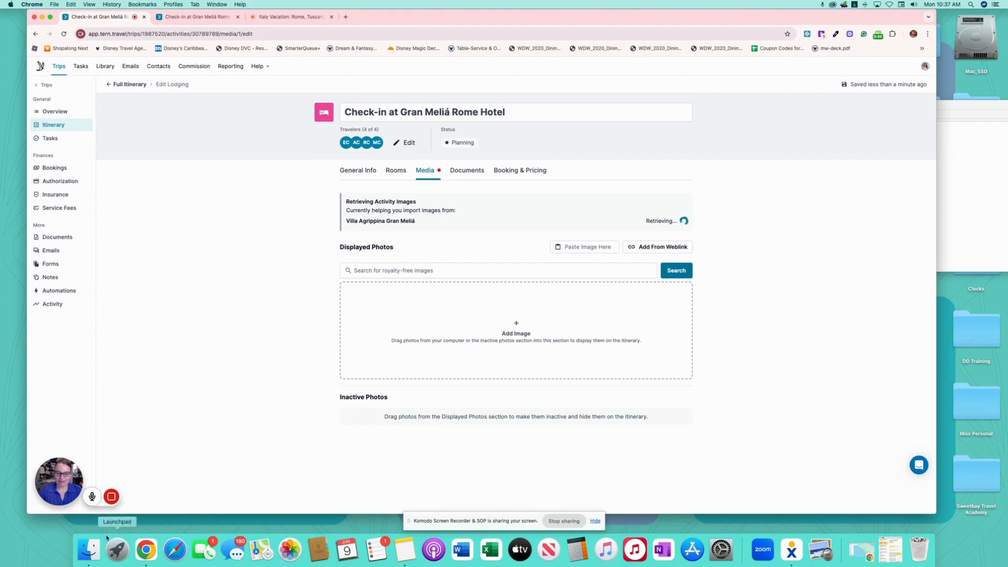
click(154, 496)
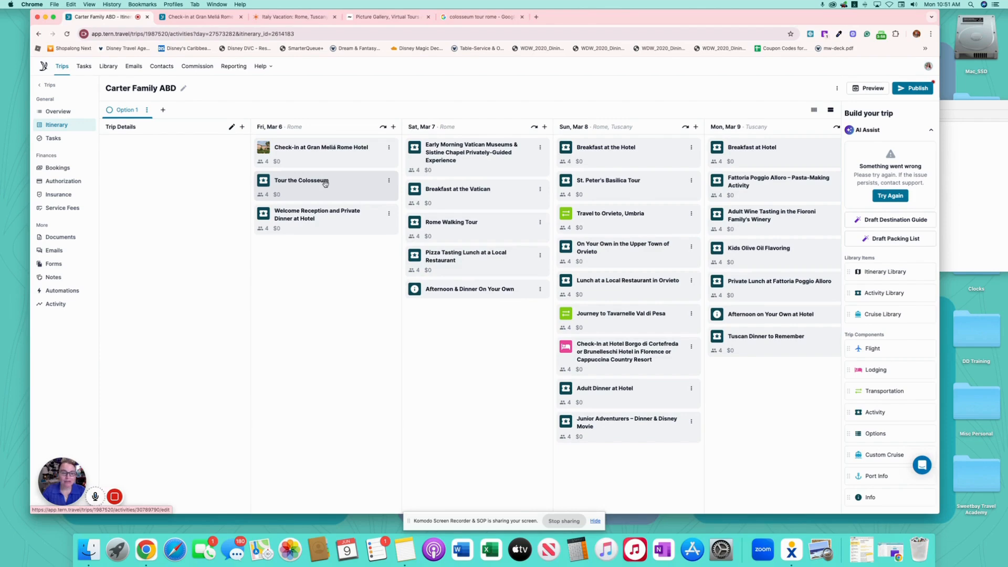
- Open the Tour the Colosseum activity and view its empty Media section
click(325, 181)
scroll(675, 373, down, 3)
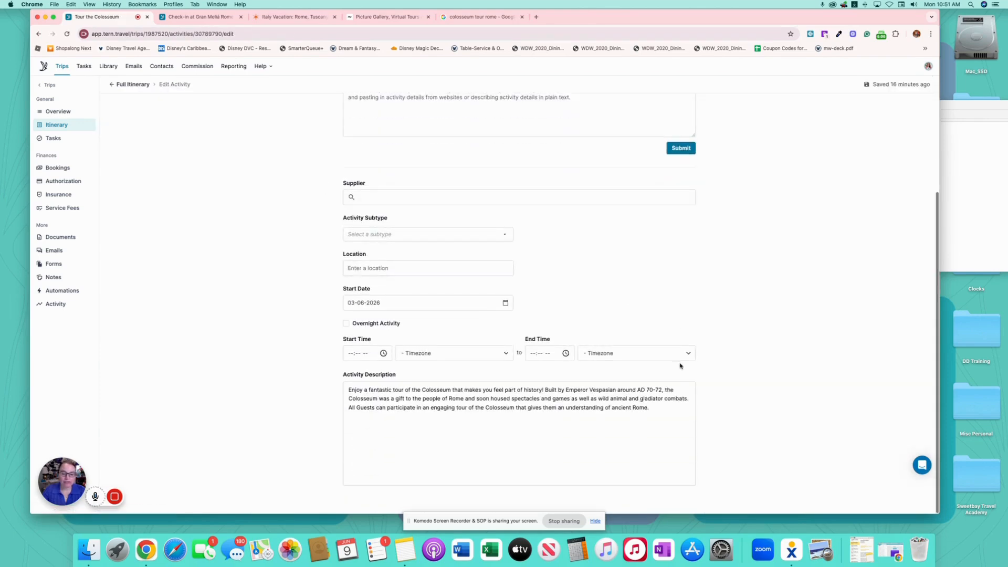
scroll(539, 430, up, 3)
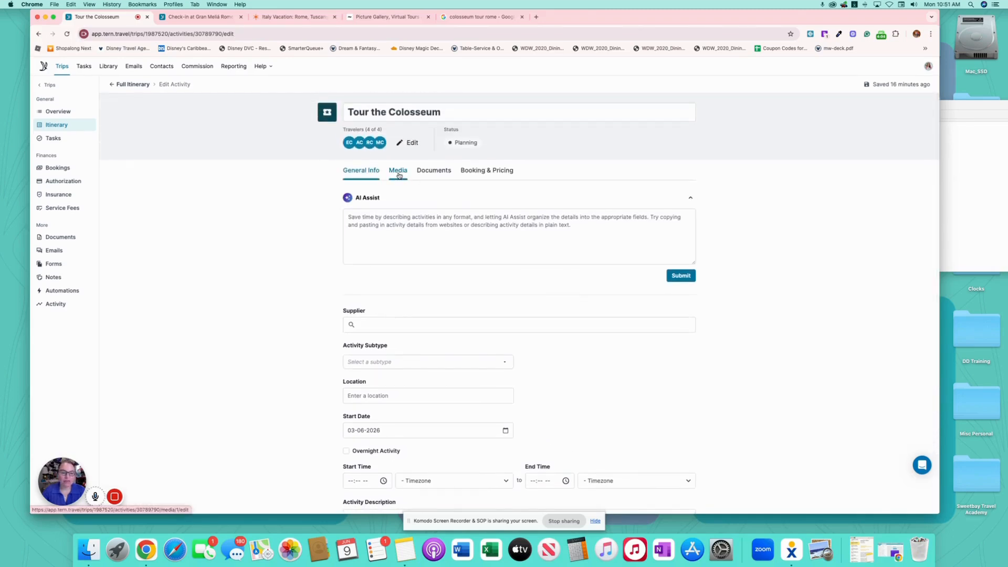
click(398, 171)
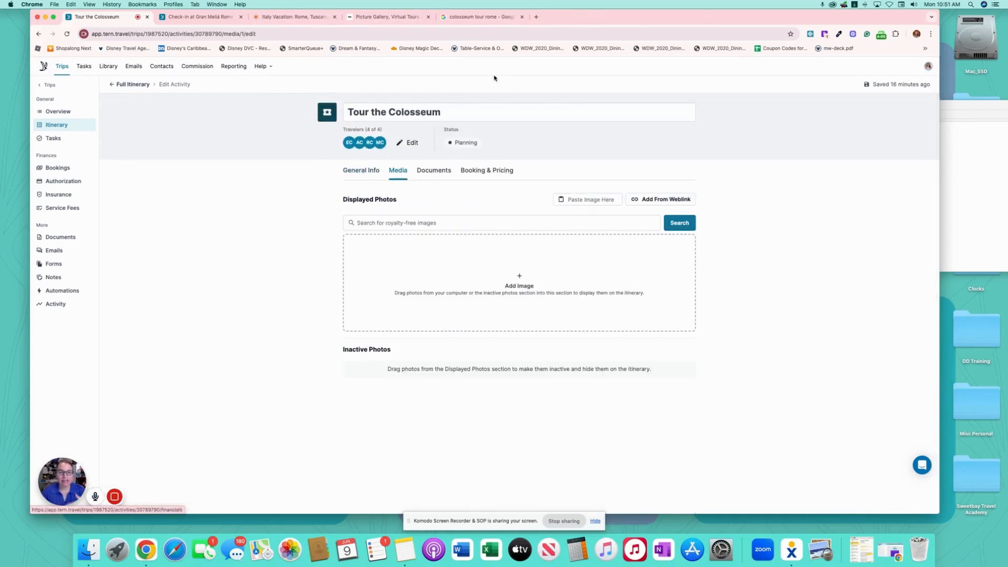
- Open the Wikipedia Colosseum image full-size from the image results and screenshot it
click(484, 18)
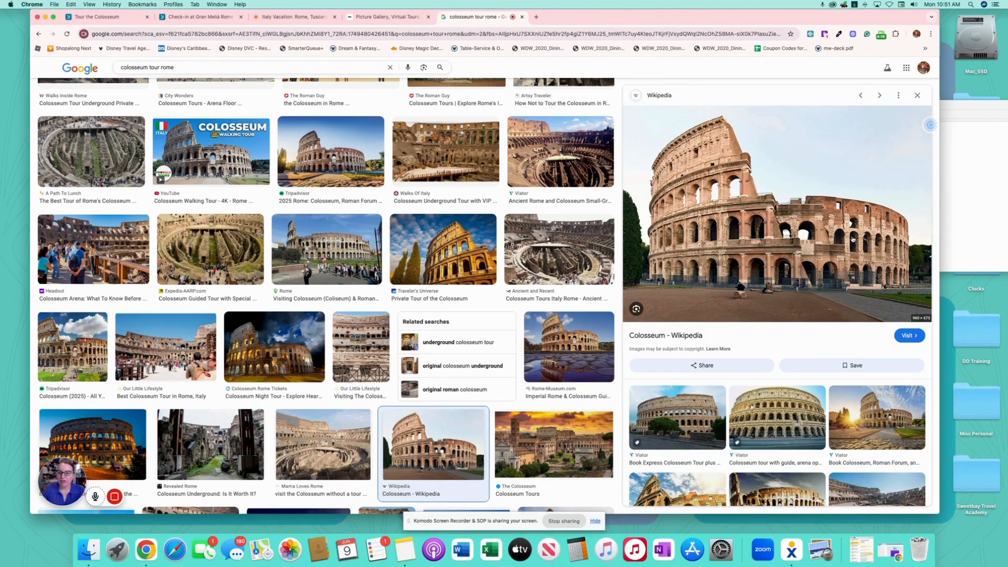
right_click(761, 229)
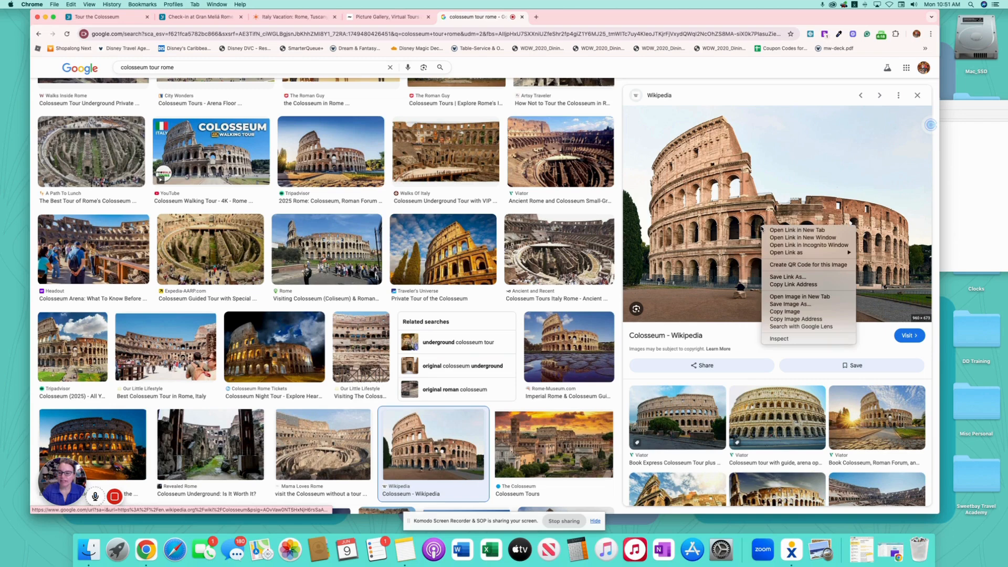
click(817, 297)
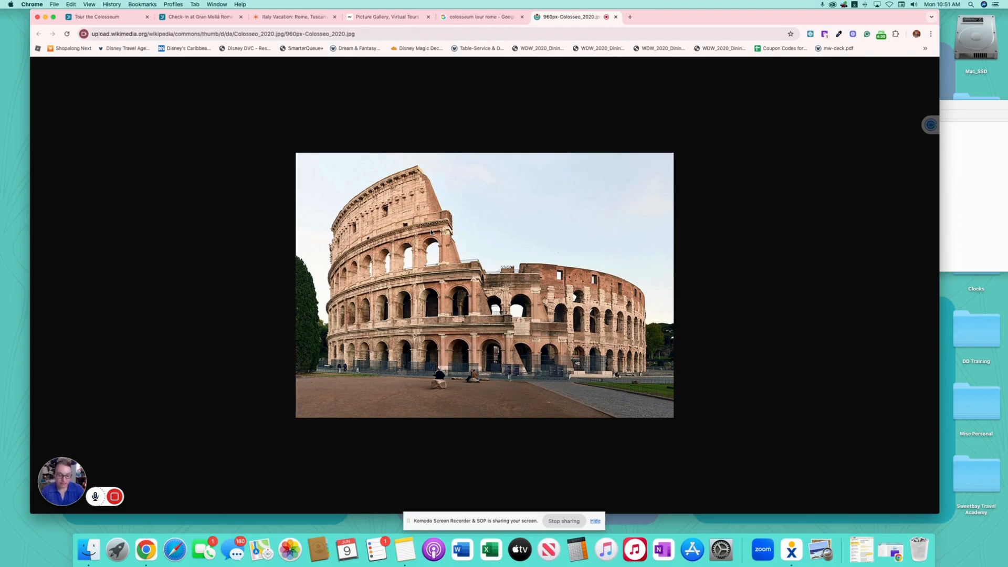
key(super+shift+4)
drag(297, 154, 674, 417)
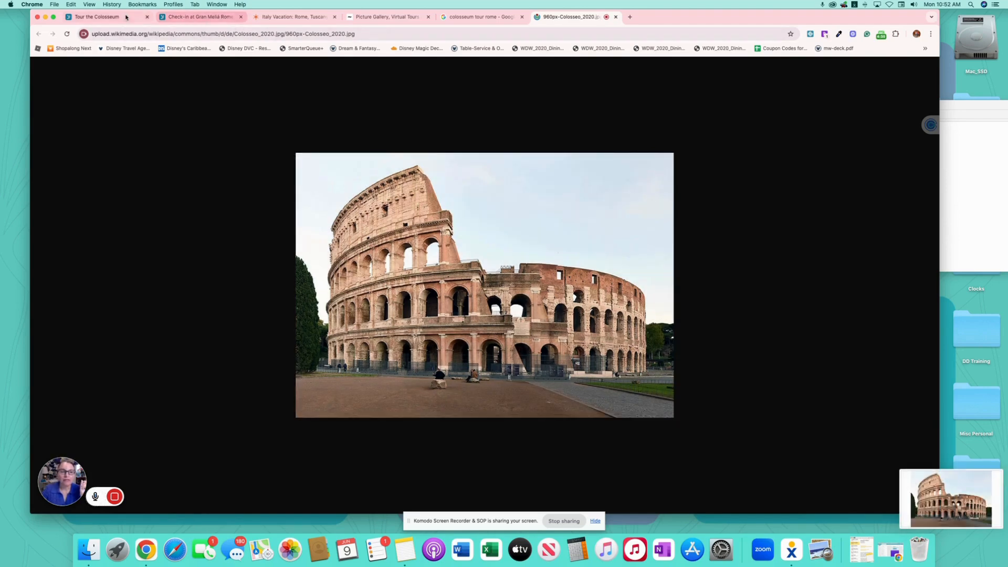
click(103, 17)
- Set the Colosseum screenshot as the Tour the Colosseum photo and go back to the full itinerary
drag(914, 501, 562, 292)
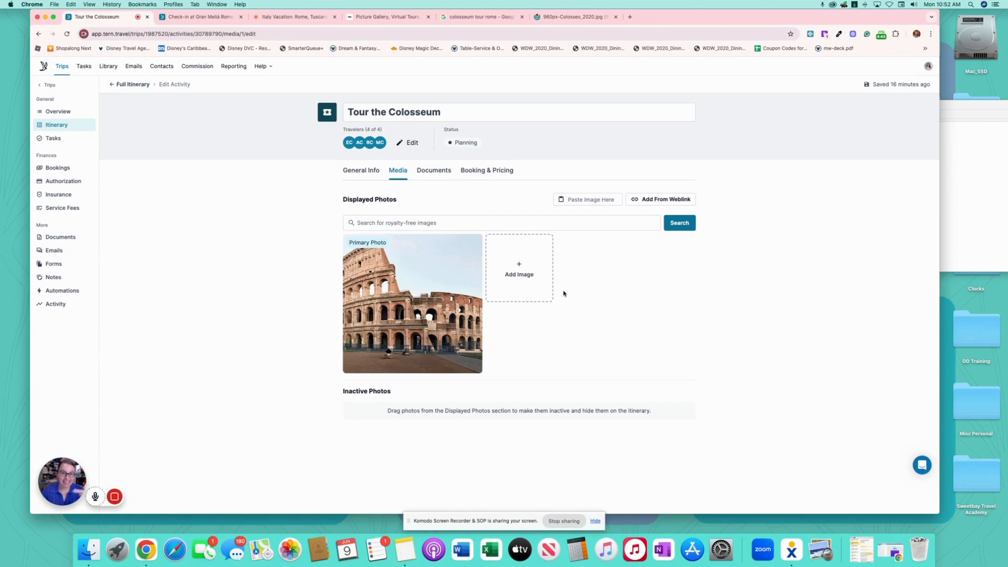
mouse_move(472, 290)
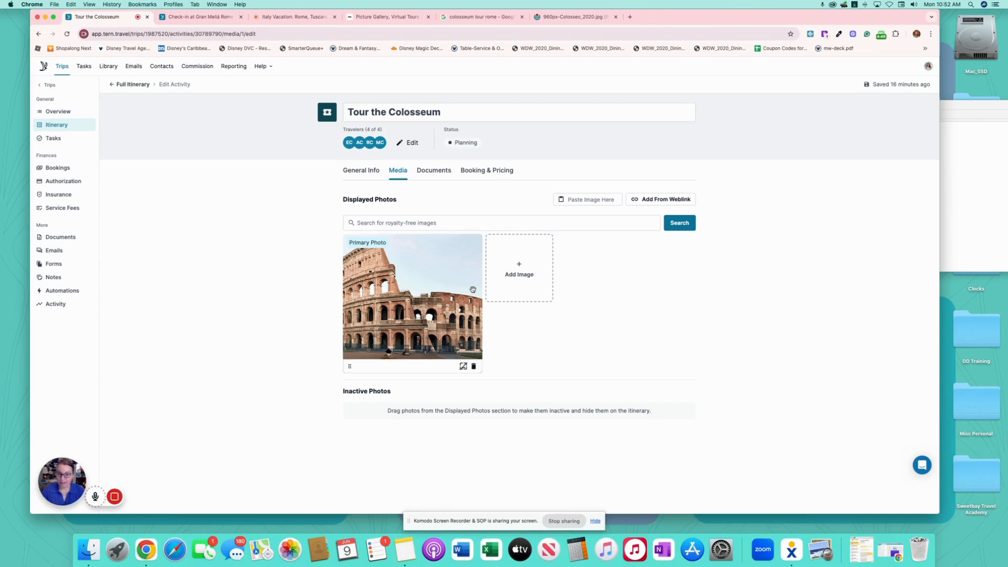
click(167, 94)
click(129, 86)
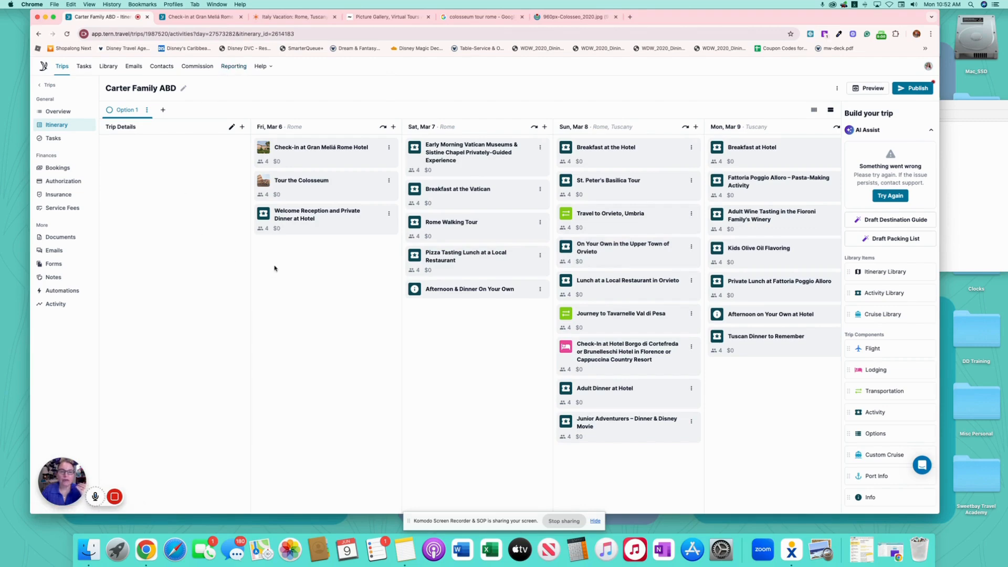
click(210, 16)
click(59, 110)
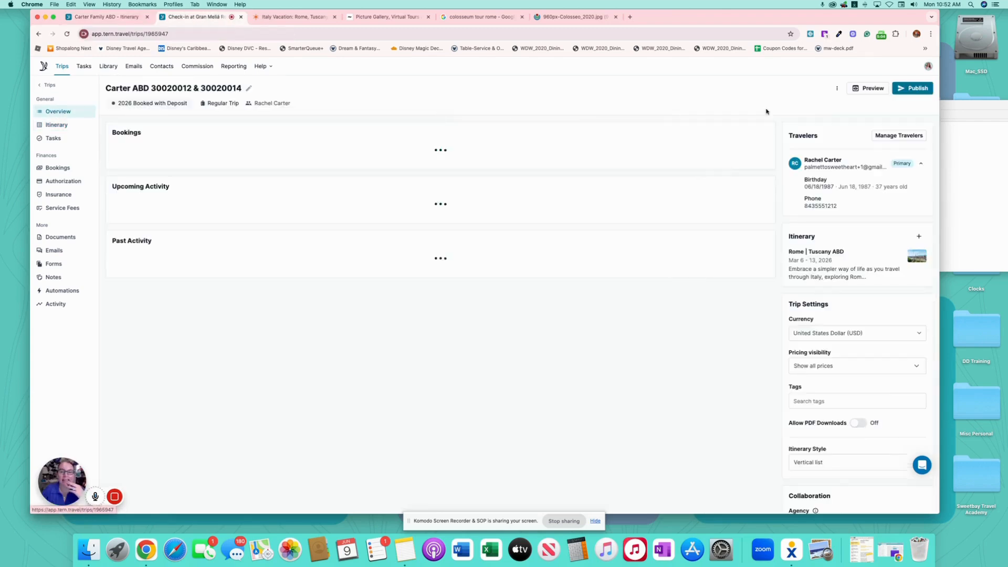
click(869, 89)
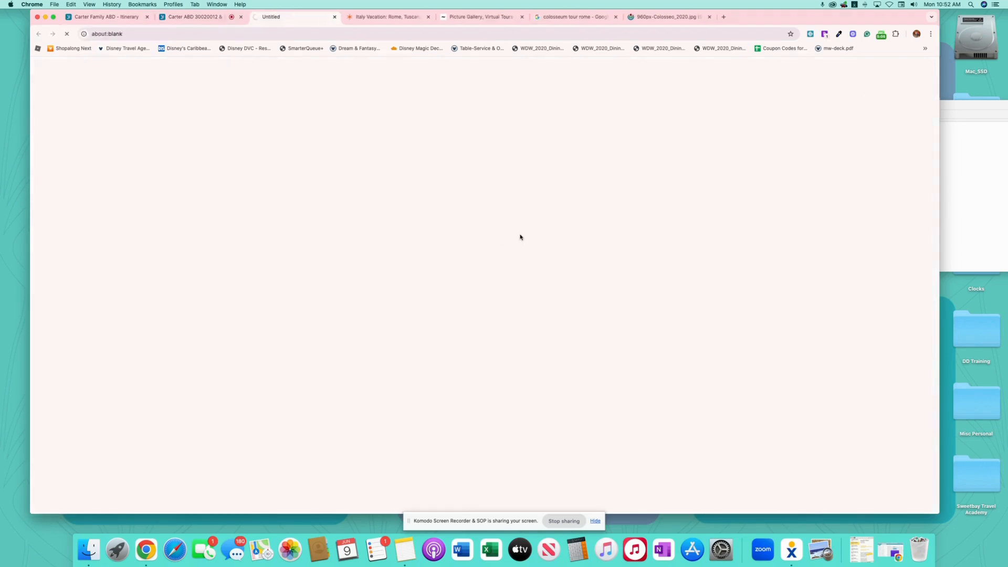
scroll(446, 305, down, 3)
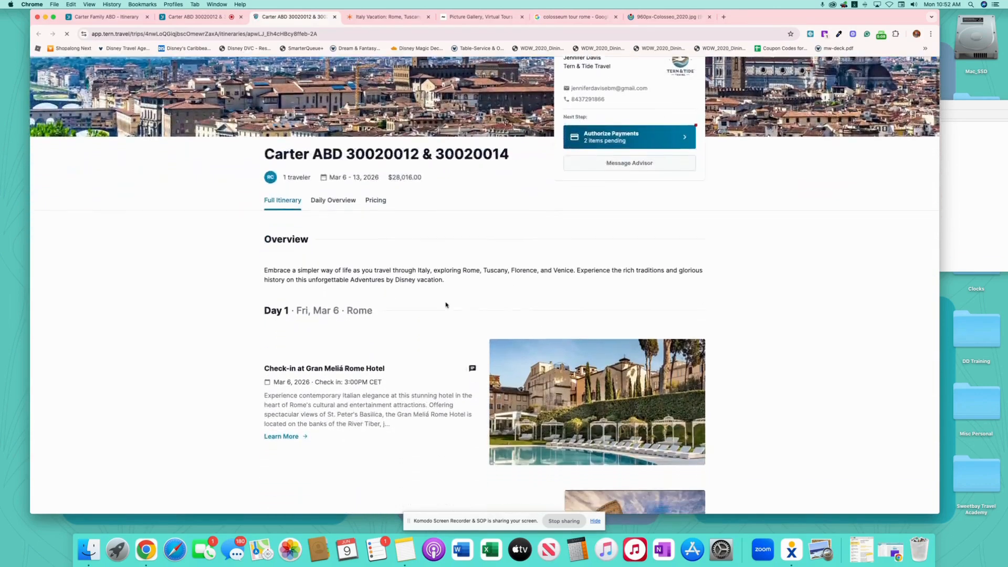
scroll(446, 305, down, 8)
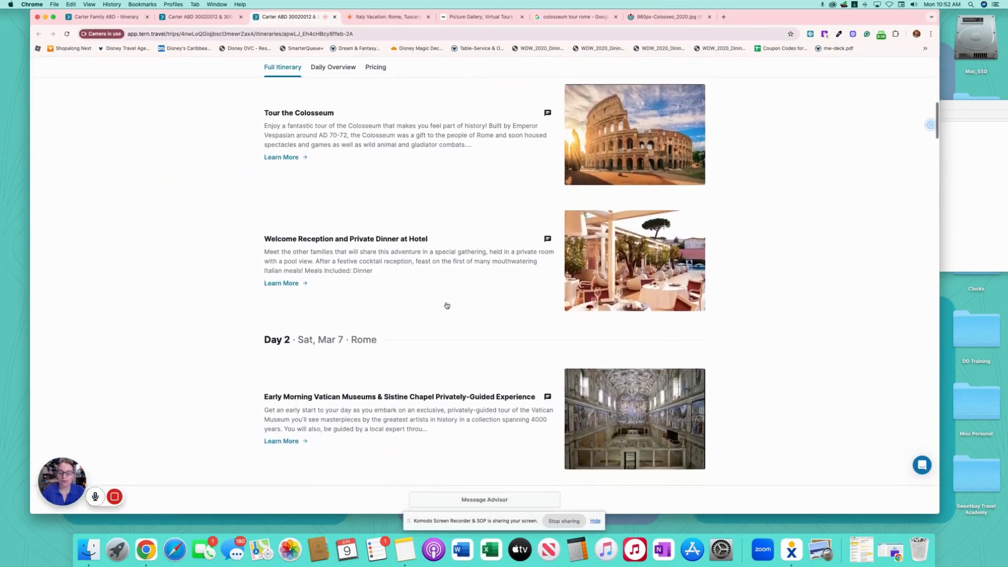
scroll(447, 305, down, 7)
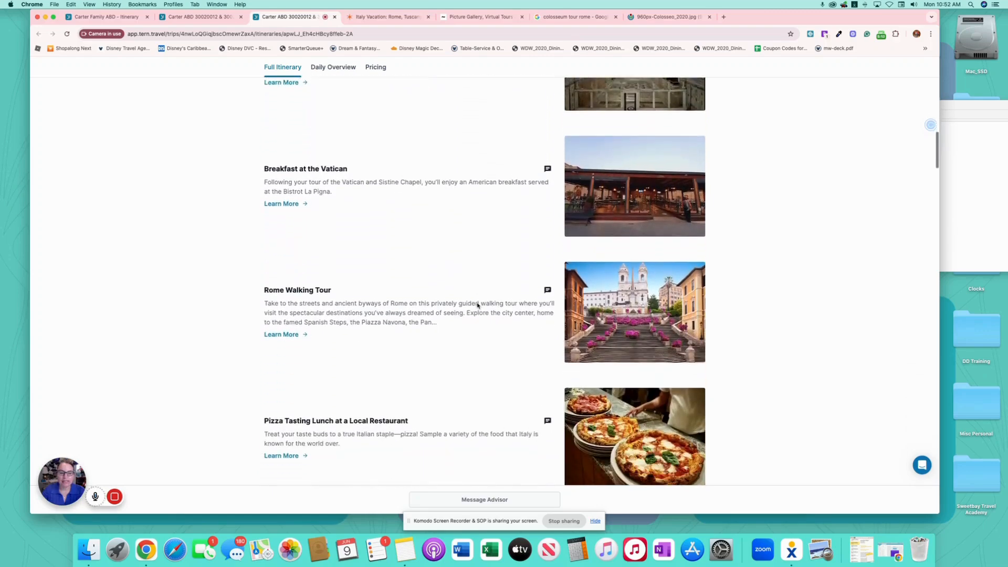
click(286, 198)
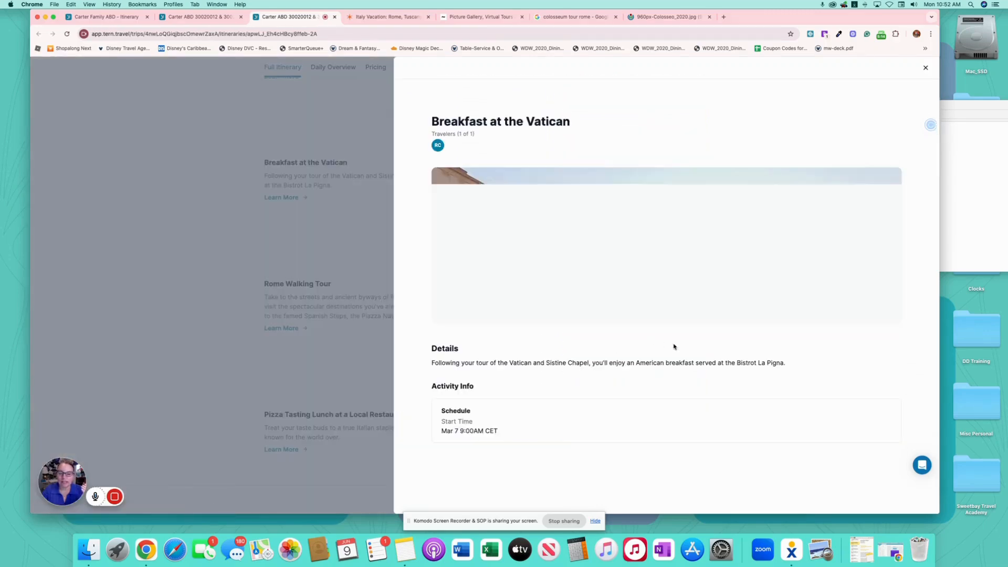
key(Escape)
scroll(530, 325, down, 6)
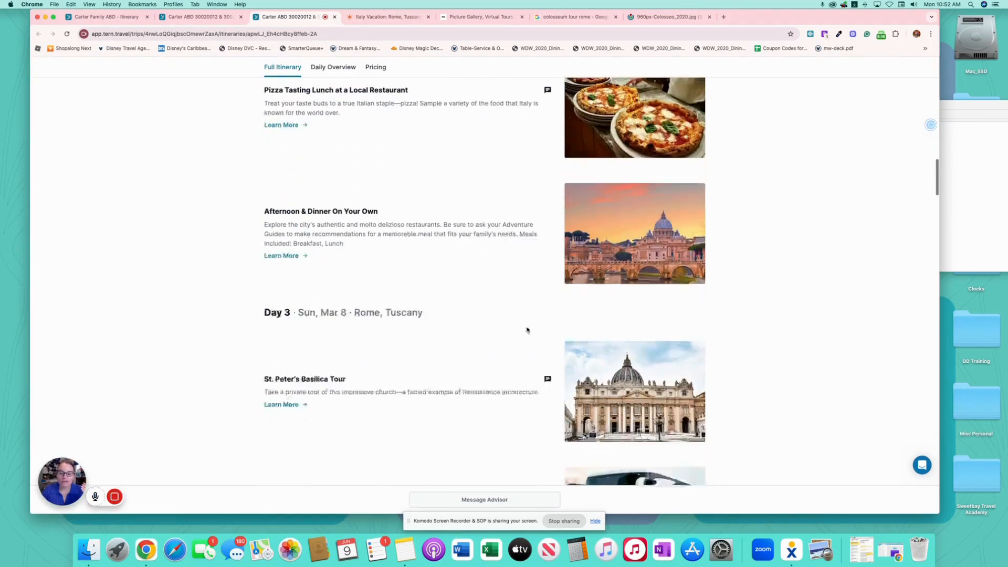
scroll(527, 329, down, 1)
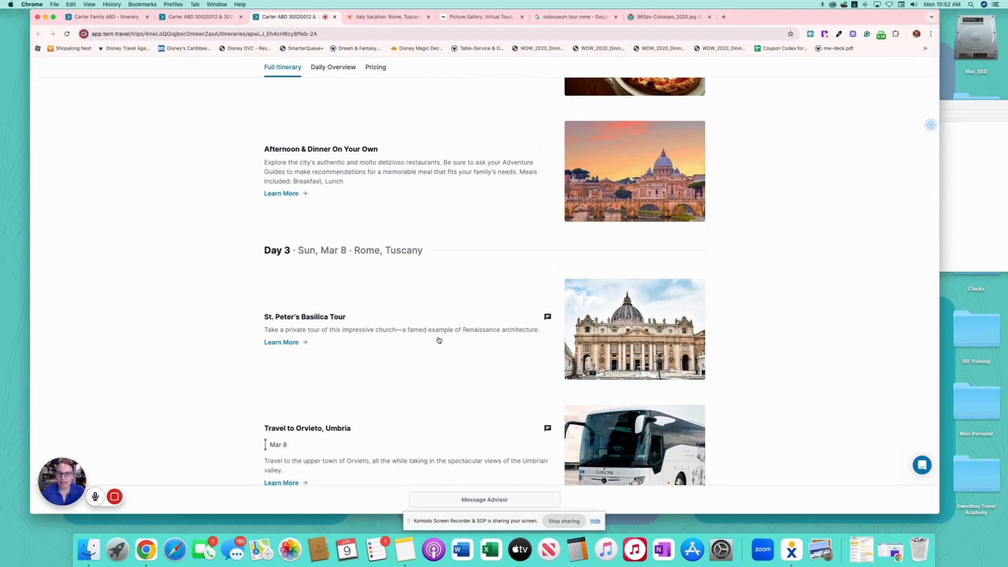
scroll(439, 340, down, 5)
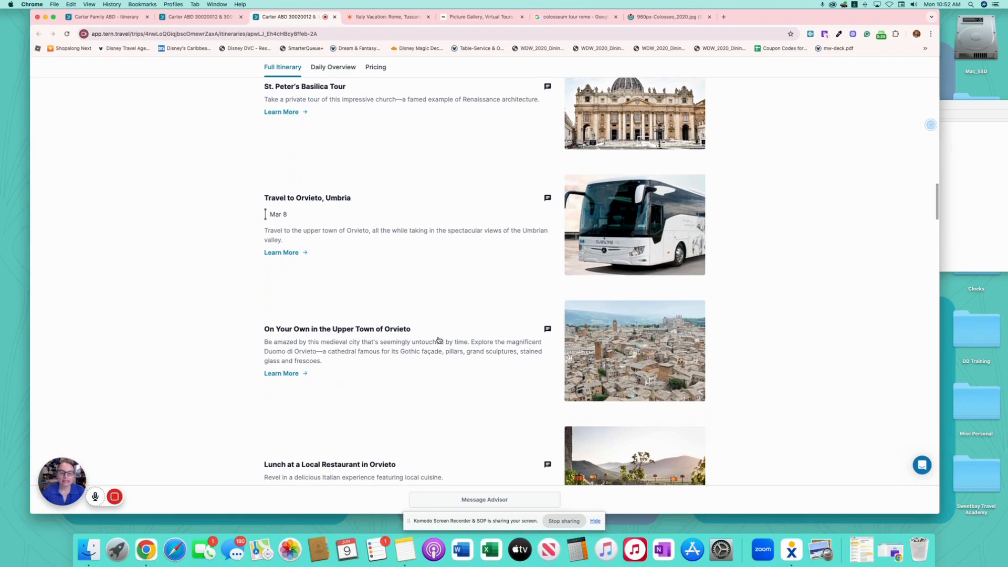
scroll(439, 340, down, 15)
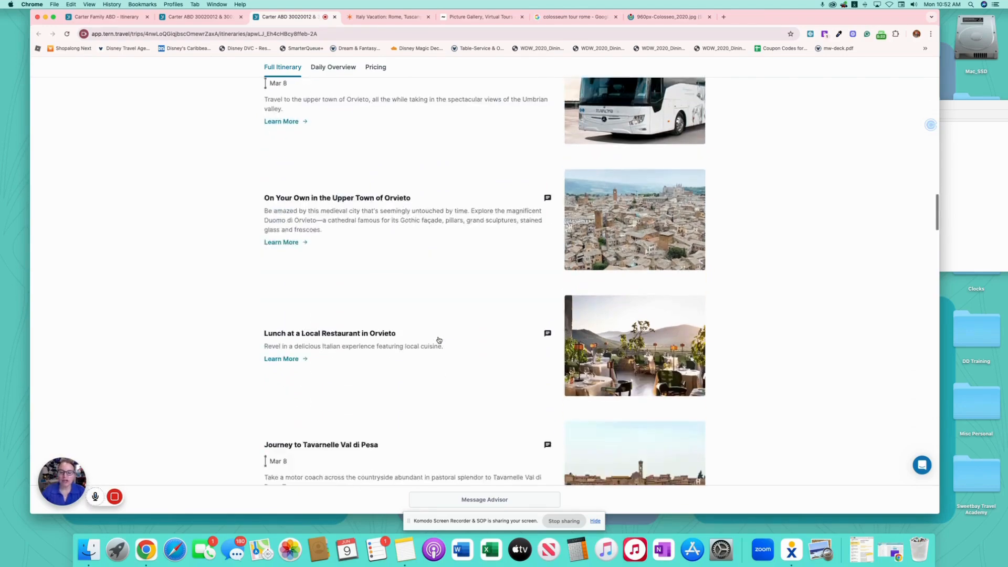
scroll(439, 340, up, 20)
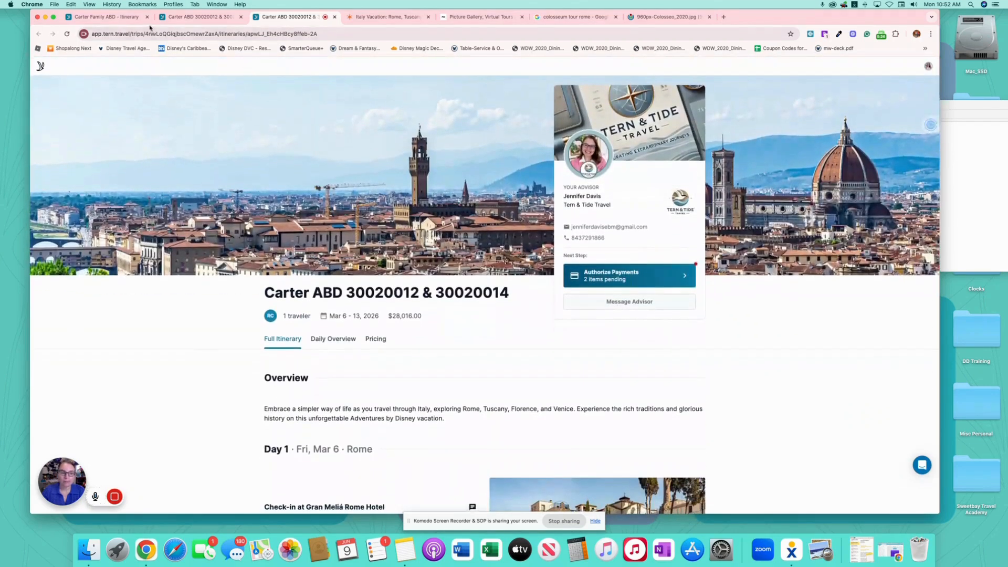
click(103, 17)
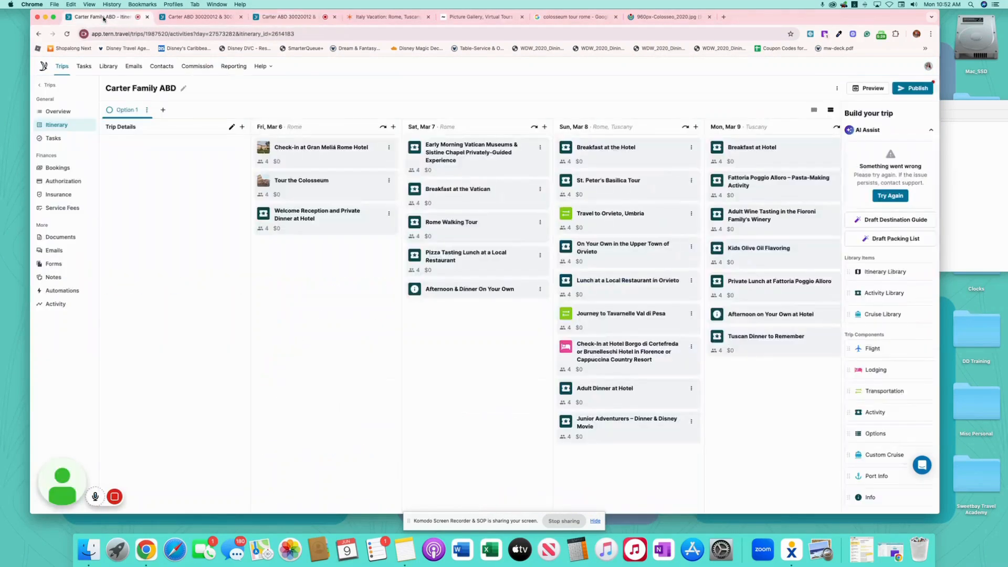
- Open the trip's bookings list and review the imported booking items
click(58, 168)
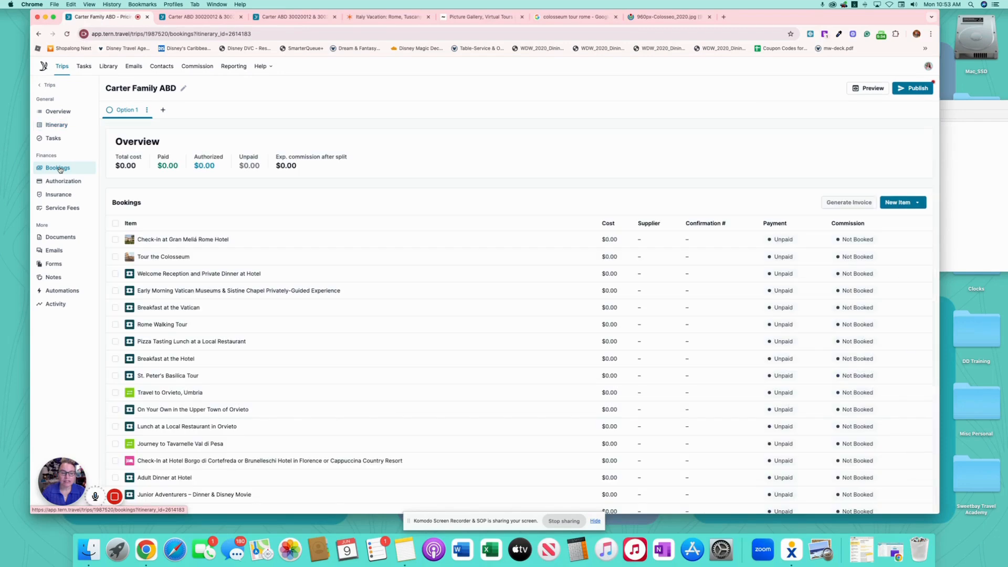
scroll(336, 405, down, 1)
scroll(336, 405, down, 6)
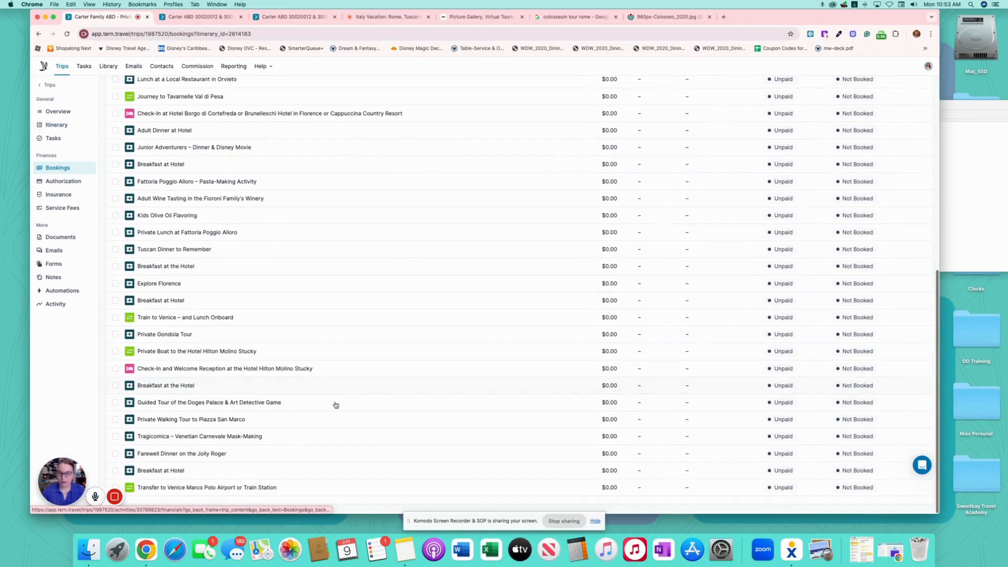
scroll(336, 405, up, 7)
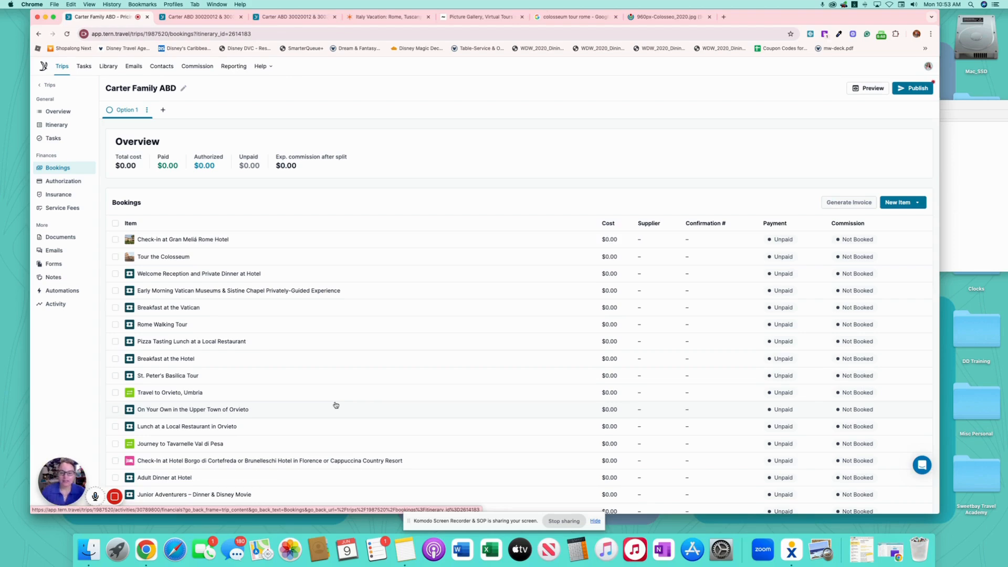
scroll(362, 357, down, 10)
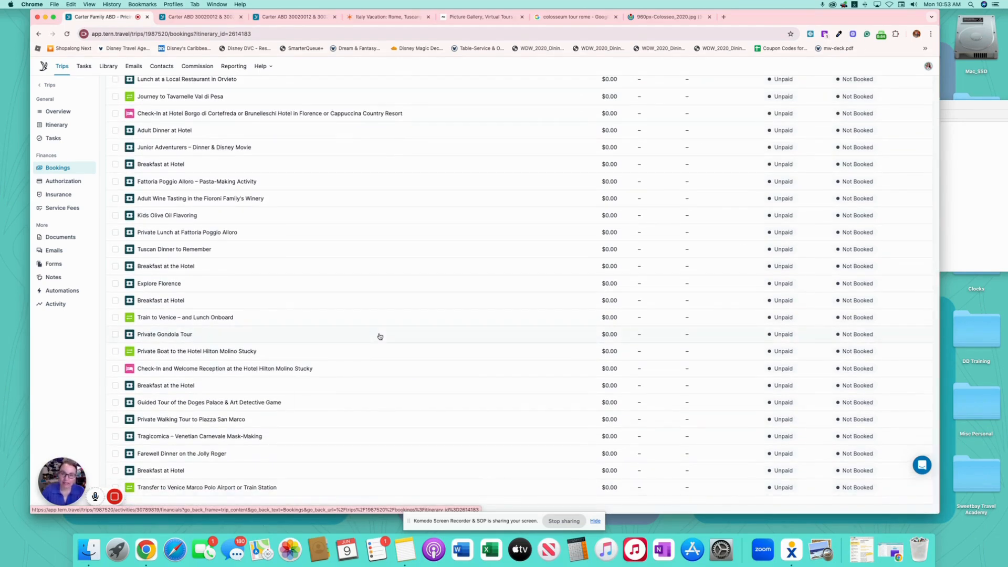
scroll(380, 336, up, 10)
click(115, 238)
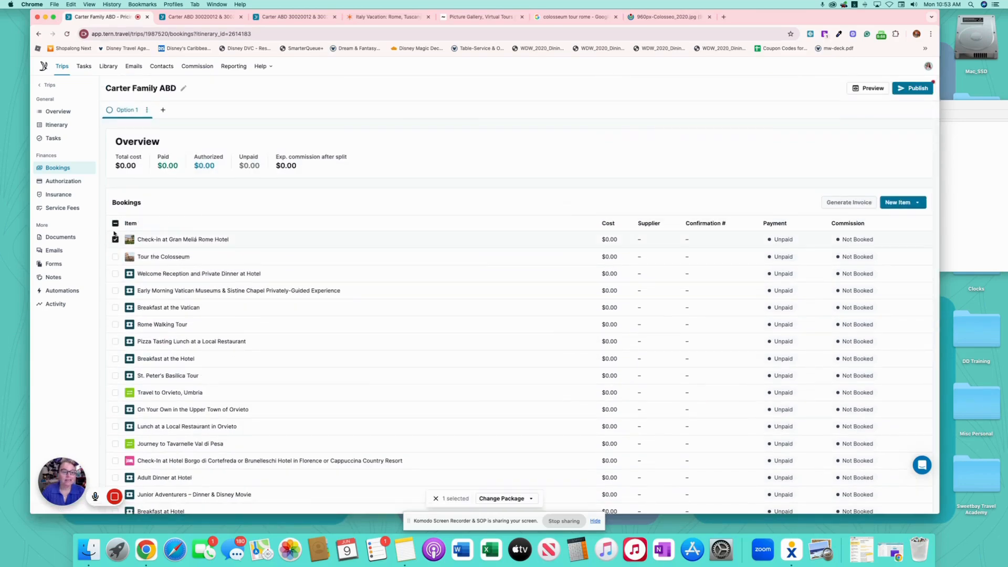
click(115, 239)
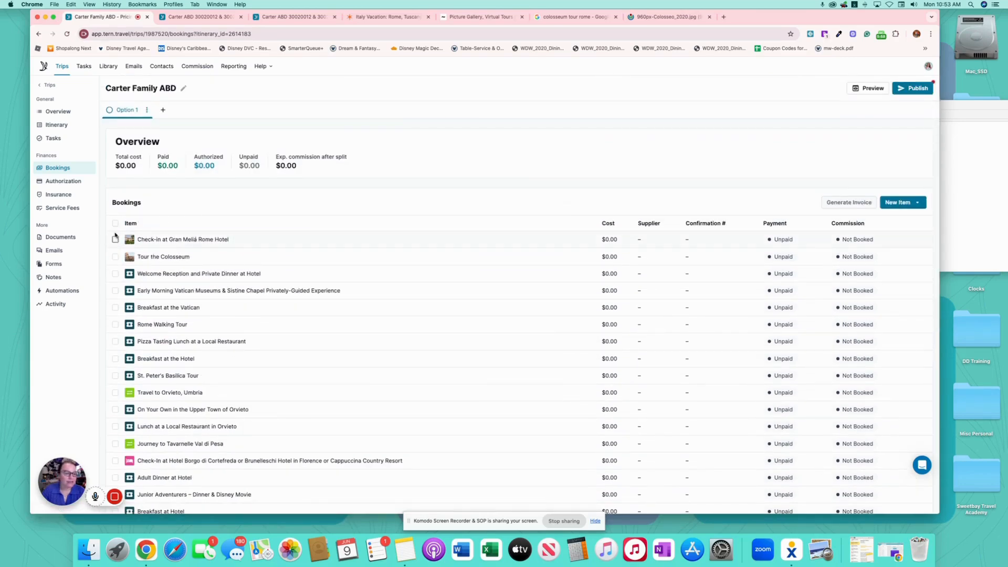
- Select all 36 bookings to view Change Package options, clear the selection, then list new item types
click(115, 223)
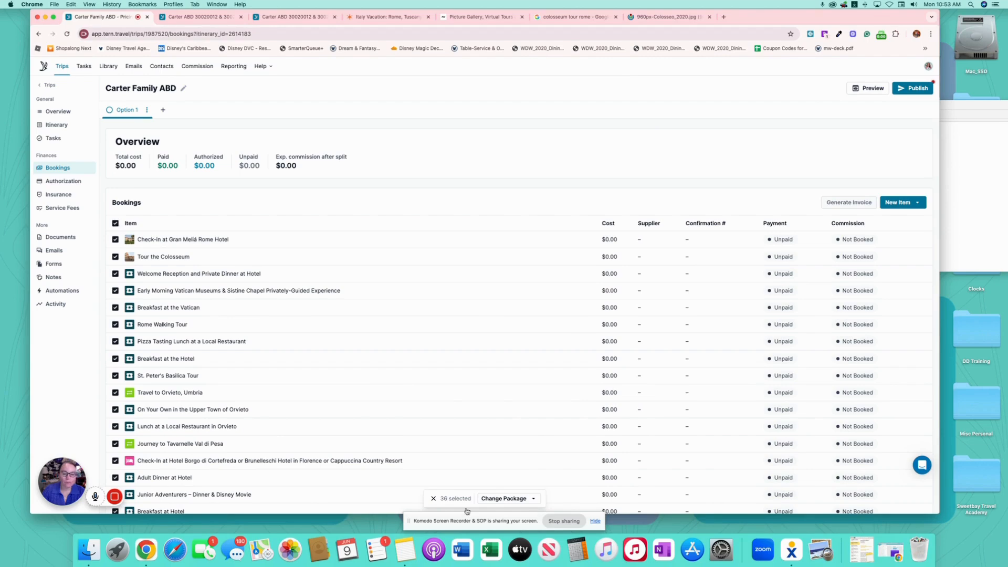
click(499, 499)
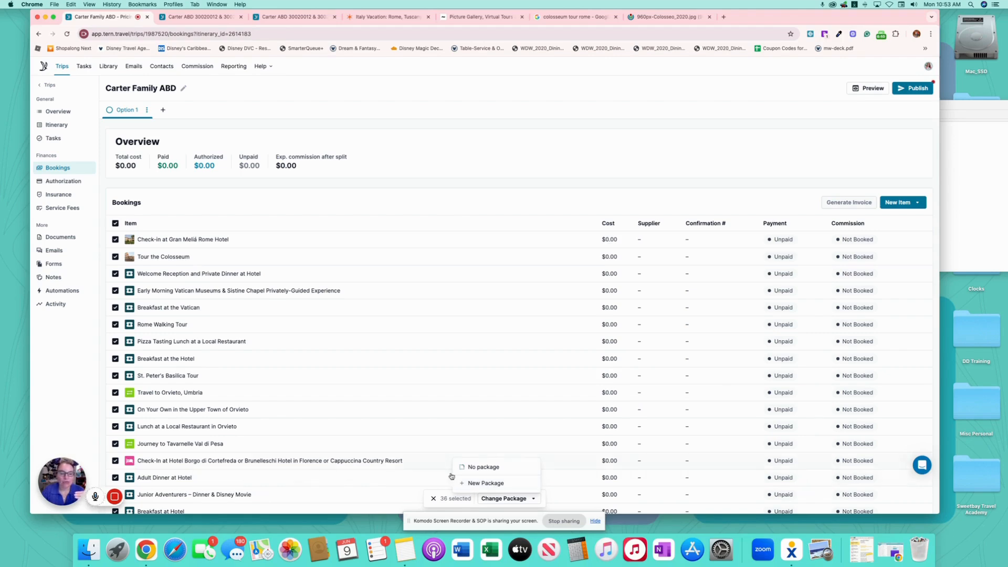
click(115, 223)
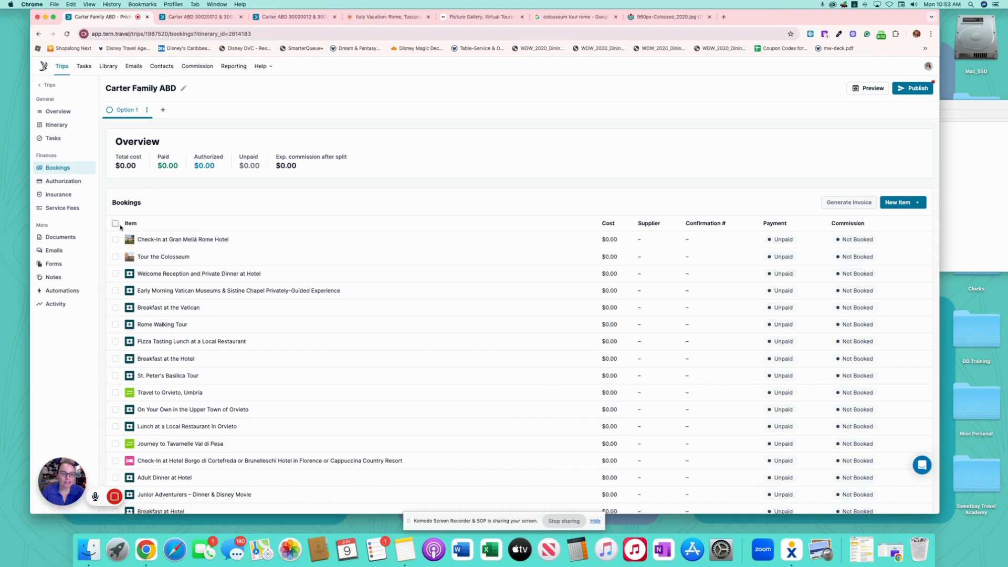
scroll(278, 223, down, 10)
scroll(278, 224, up, 10)
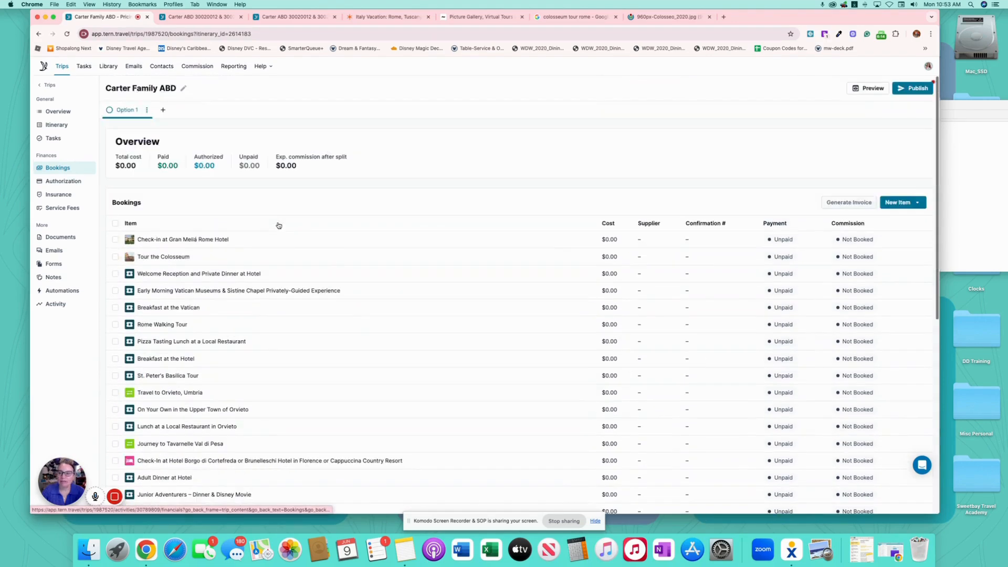
click(902, 202)
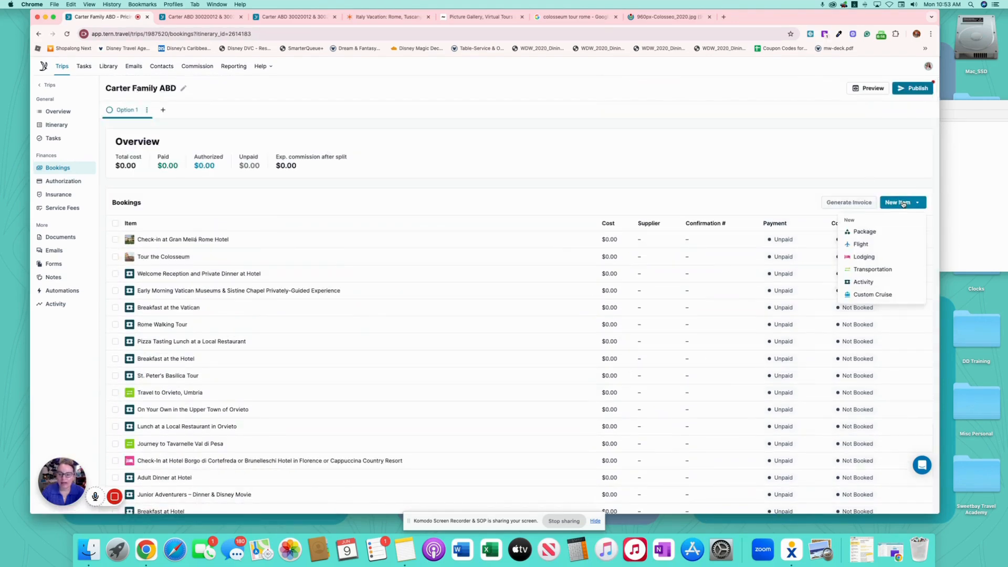
- Add a new trip package titled ABD Package #1 with the client's surname, total price 14198
click(864, 232)
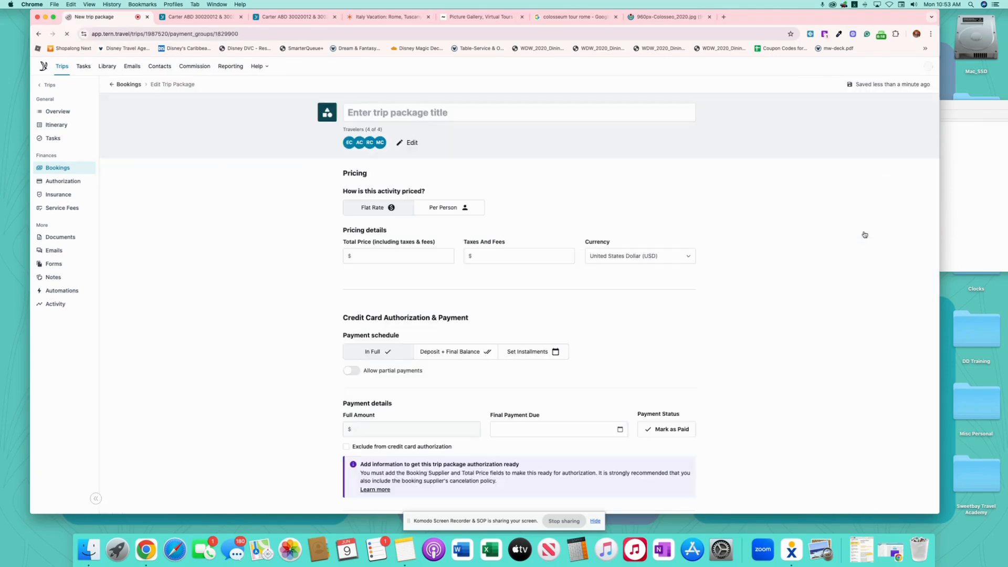
click(431, 110)
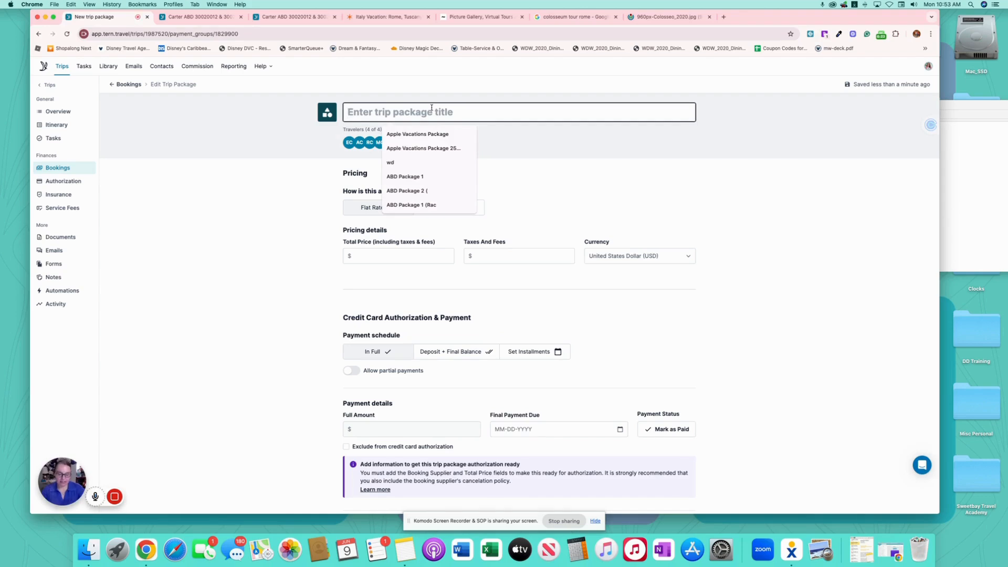
text(BD)
key(BackSpace)
key(BackSpace)
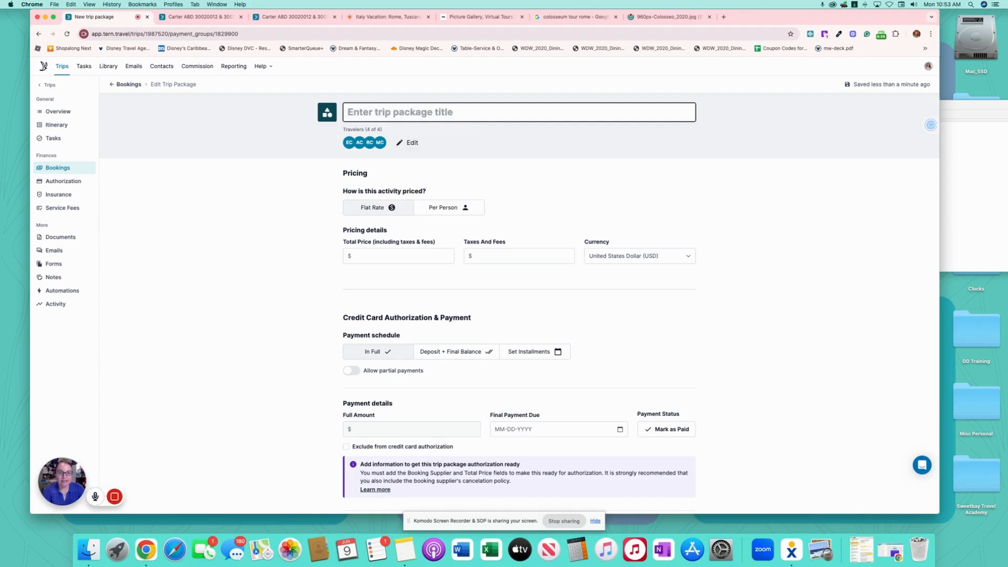
text(ABD)
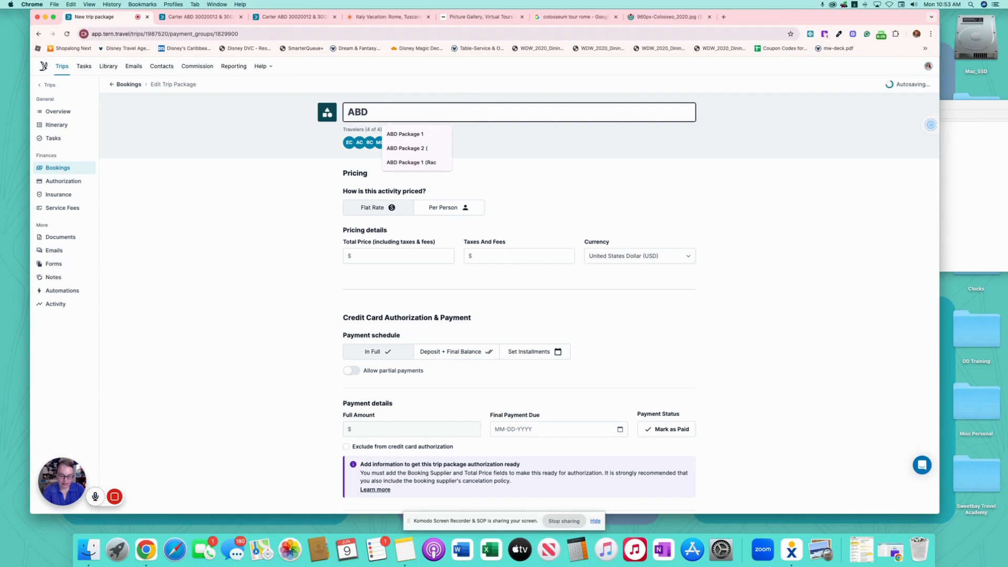
text( Carter Package )
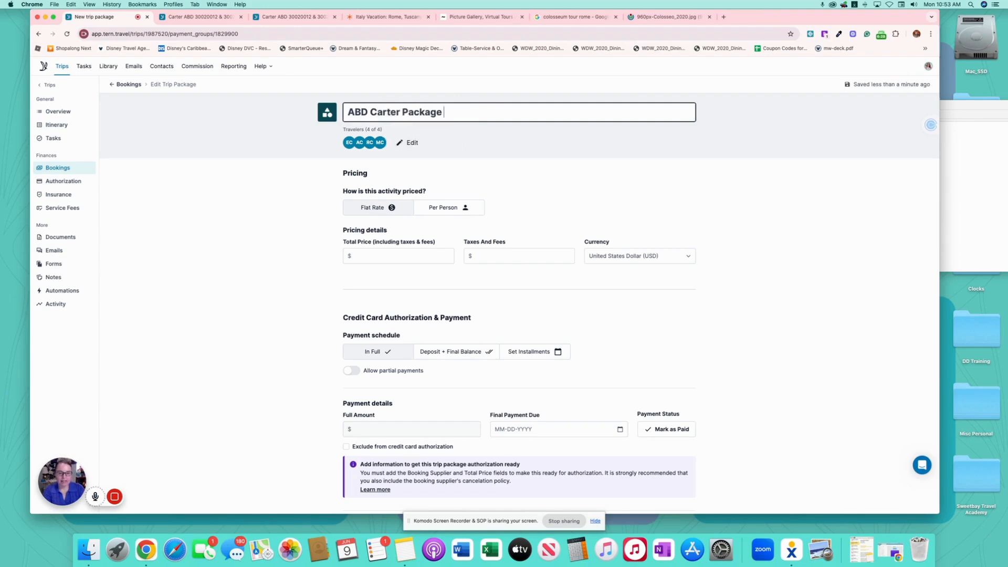
text(#1)
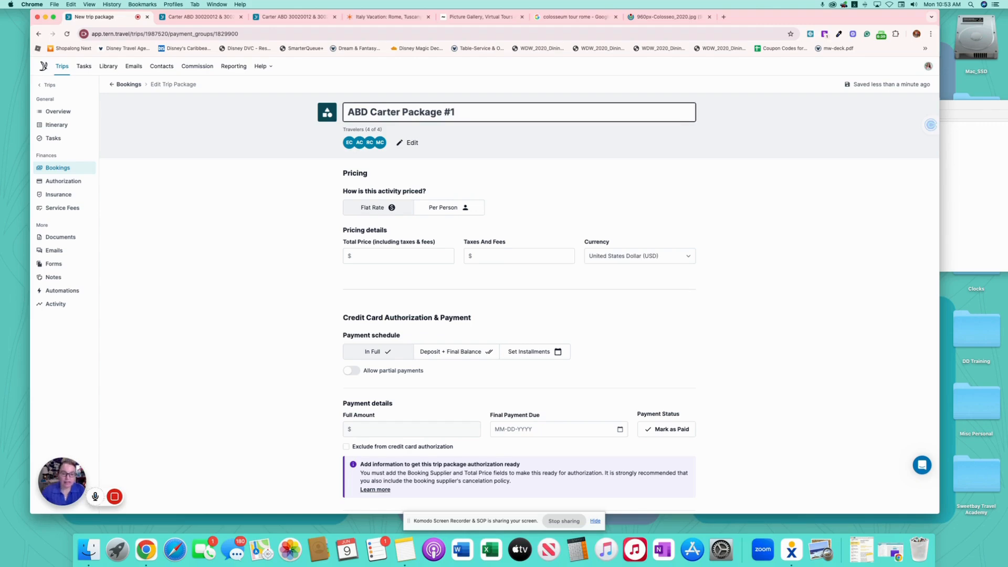
click(376, 260)
click(376, 260)
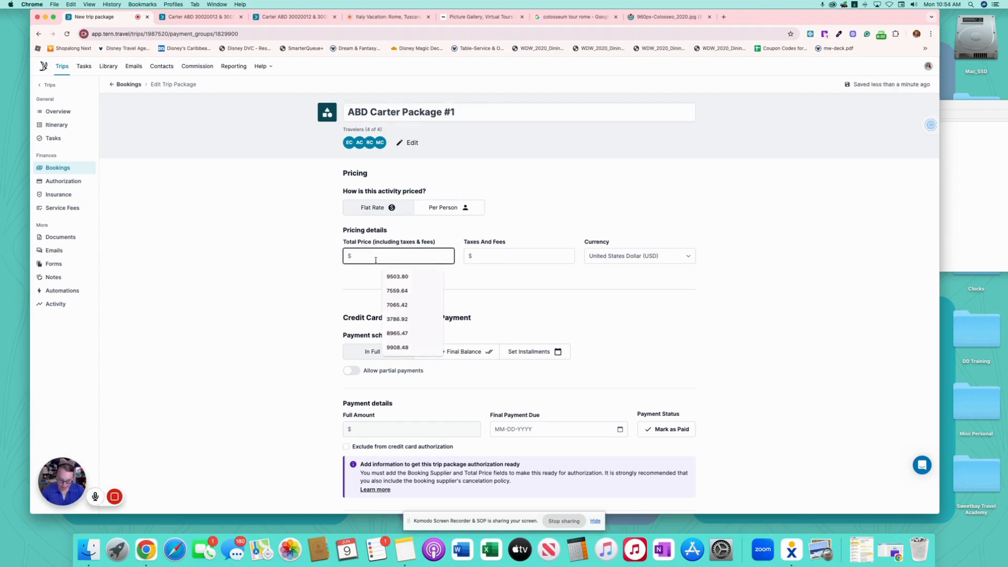
text(14198)
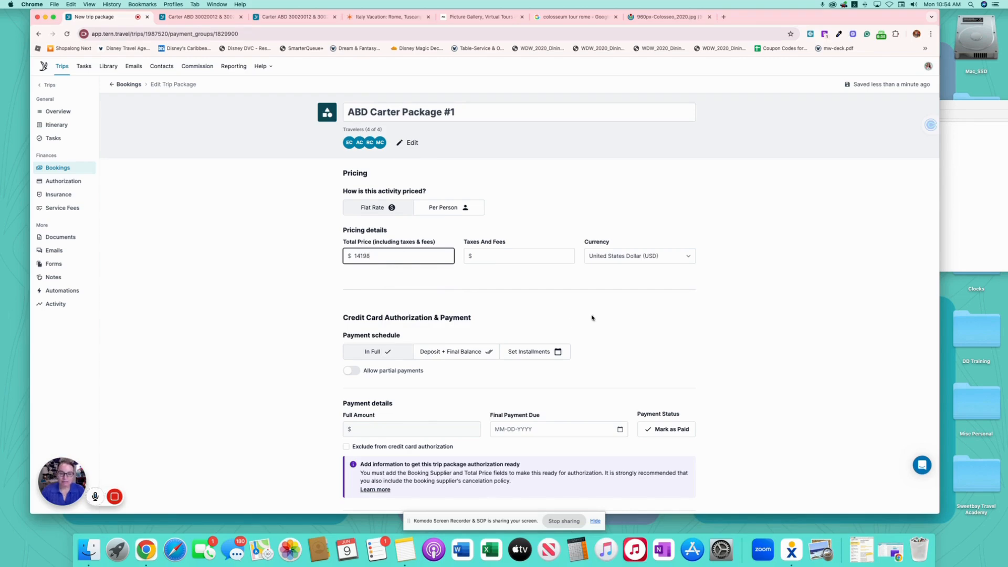
- Split payment into deposit and final balance, allow partial payments, with a 1420 deposit due 06-09-2025
scroll(592, 317, down, 4)
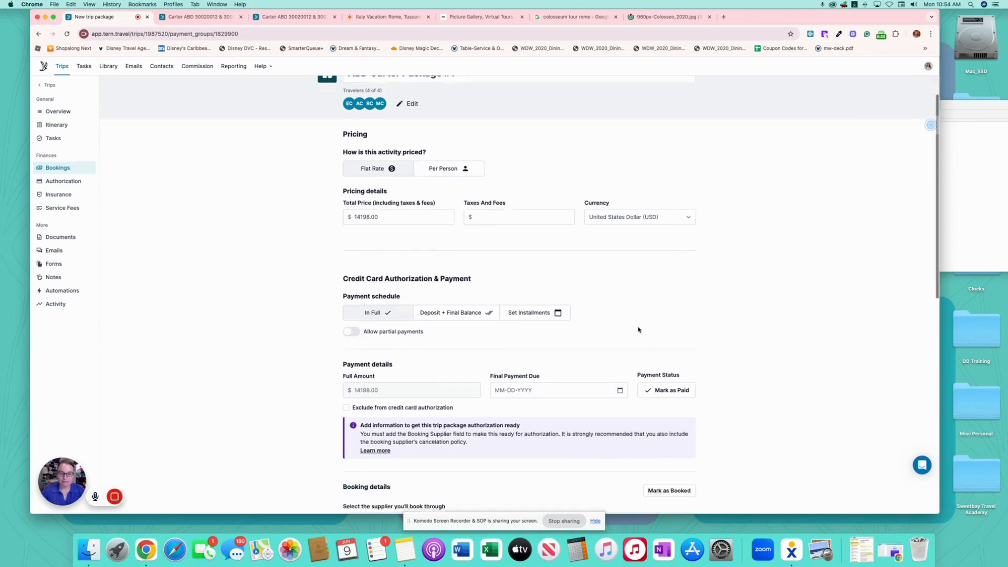
click(441, 164)
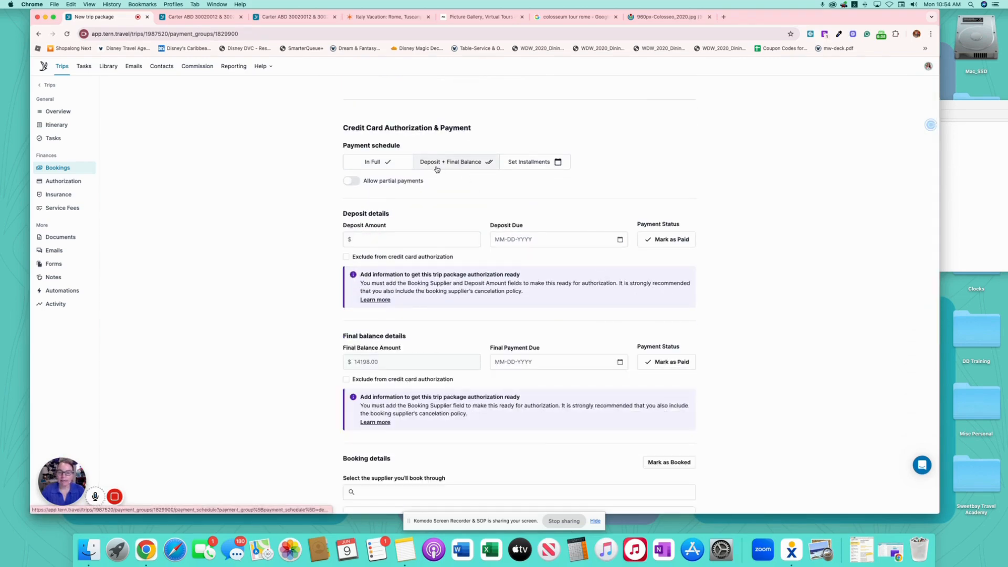
click(352, 180)
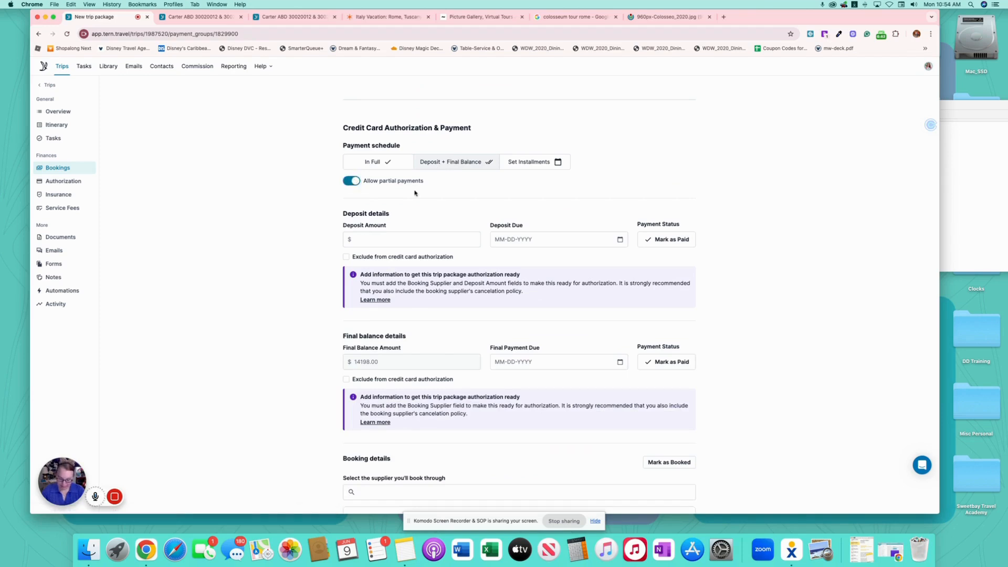
click(401, 239)
text(14)
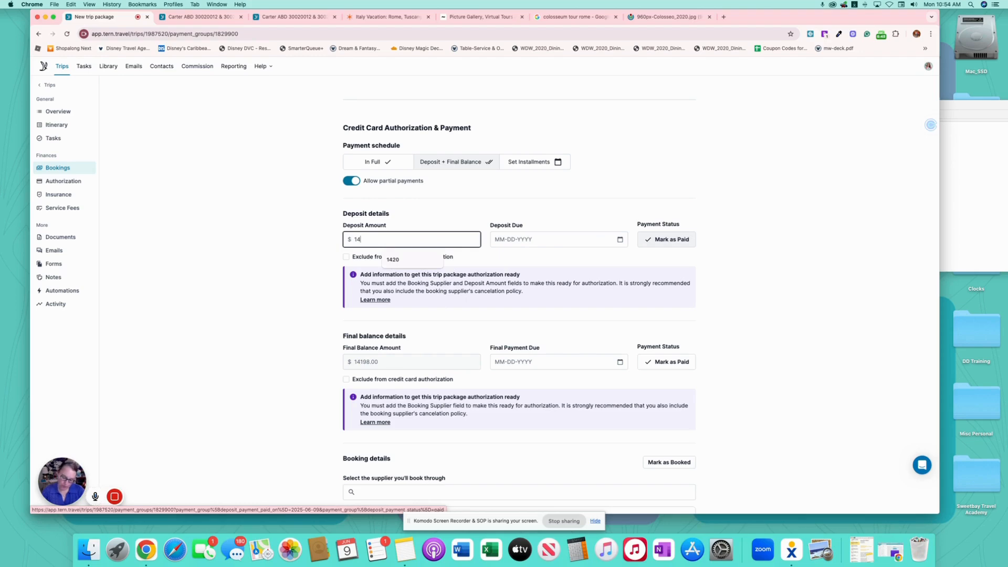
text(20)
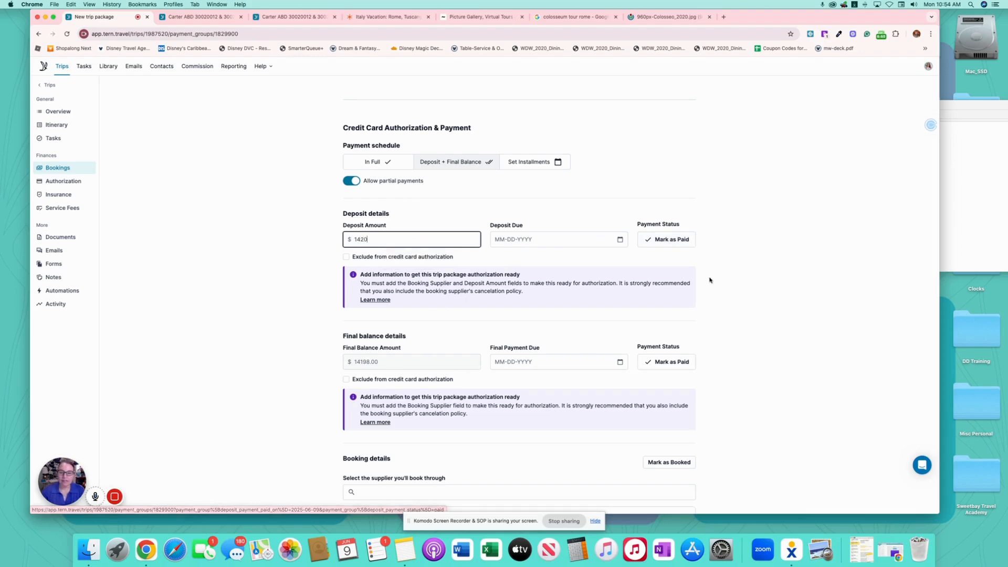
click(619, 240)
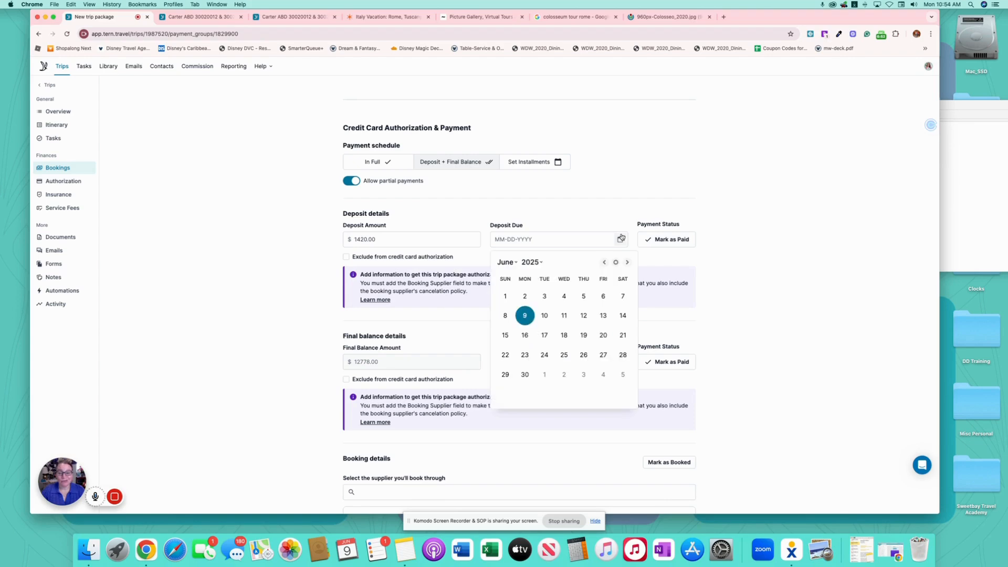
click(525, 316)
- Set the final balance due date to January 6, 2026
scroll(793, 313, down, 5)
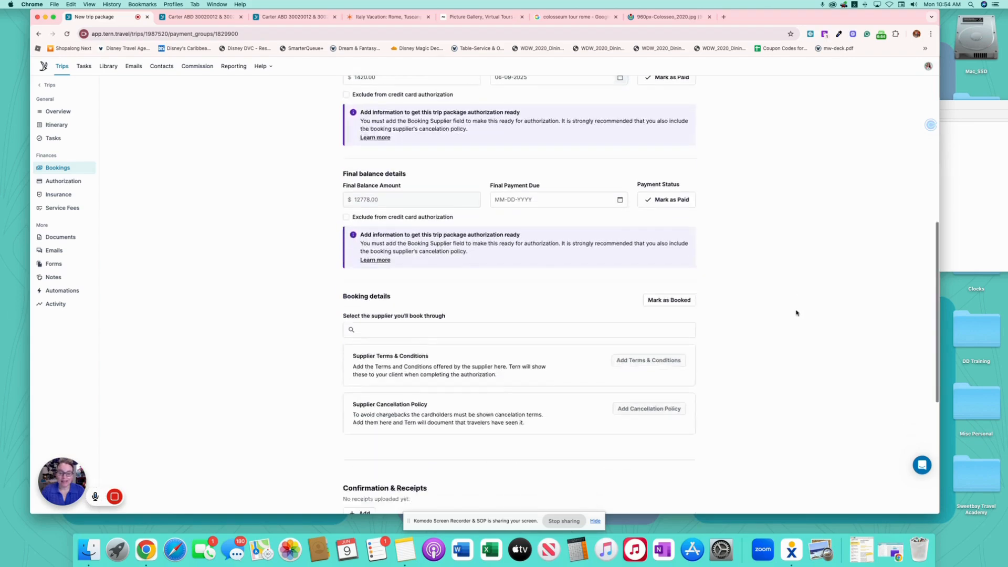
click(621, 128)
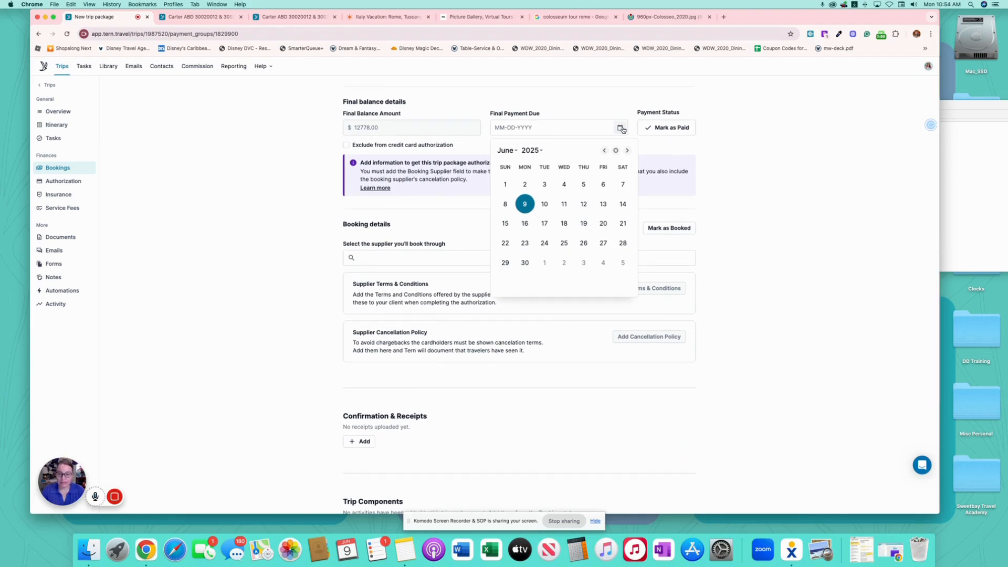
click(536, 151)
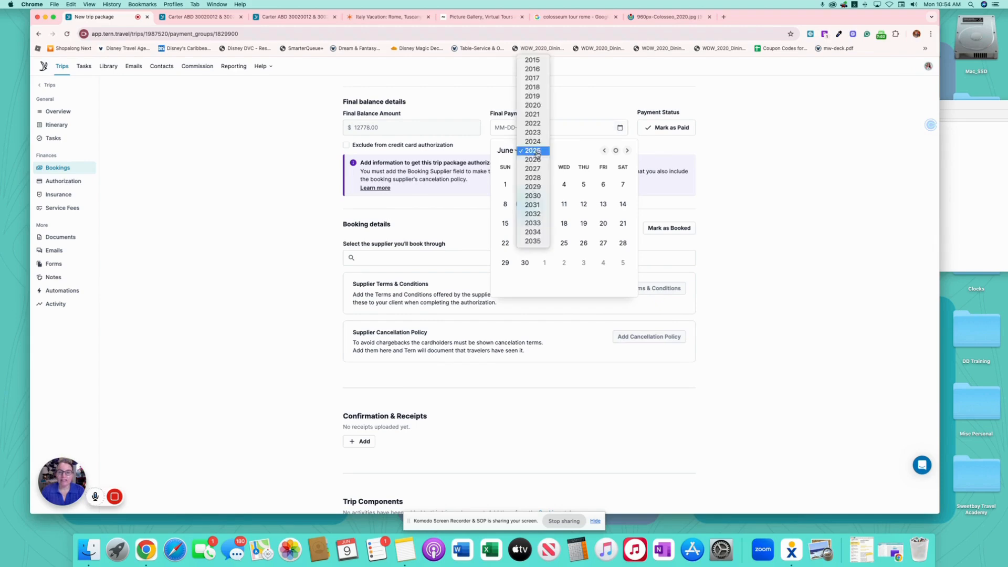
click(533, 160)
click(505, 150)
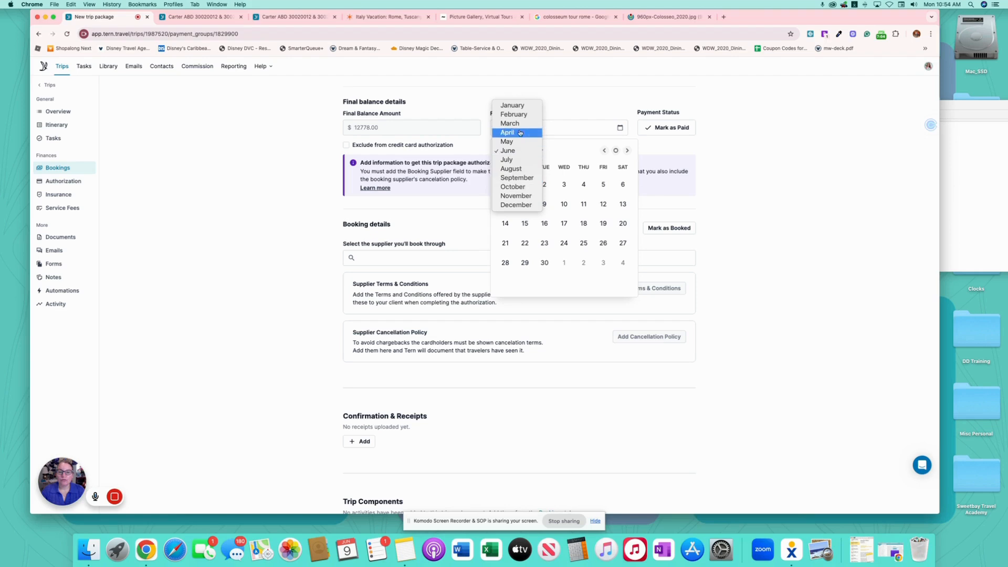
click(522, 108)
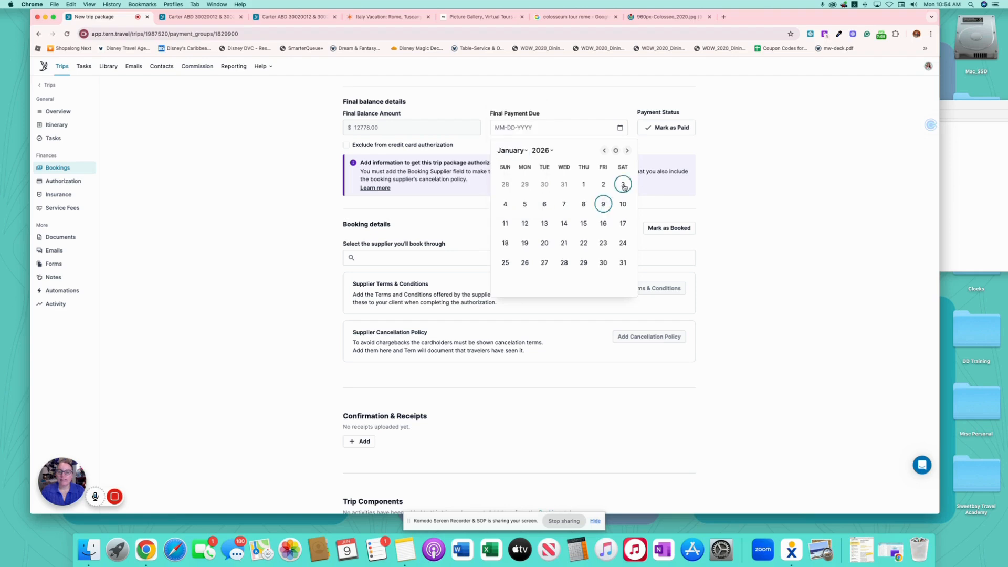
click(544, 204)
click(415, 258)
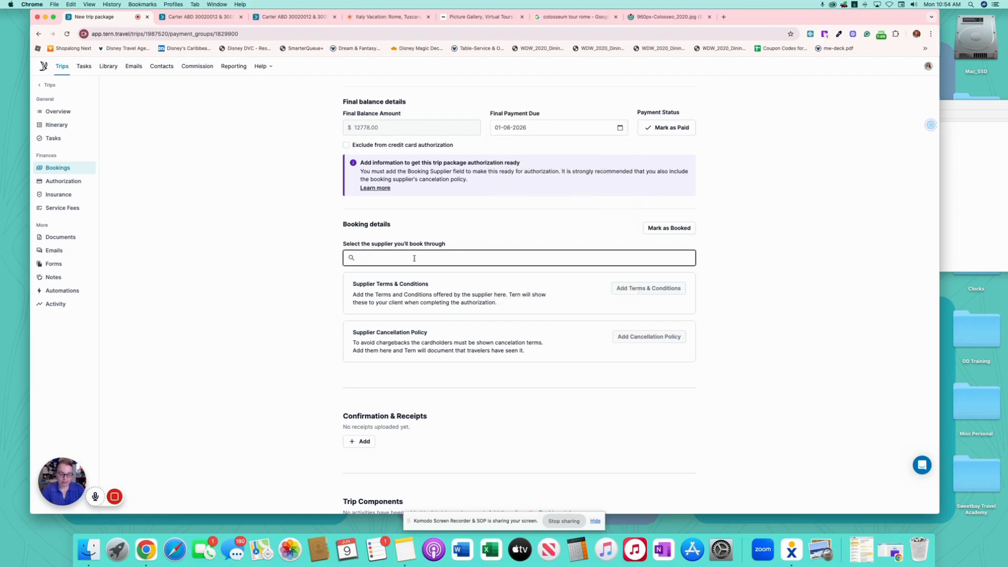
- Choose Adventures by Disney as the package's booking supplier
text(Adv)
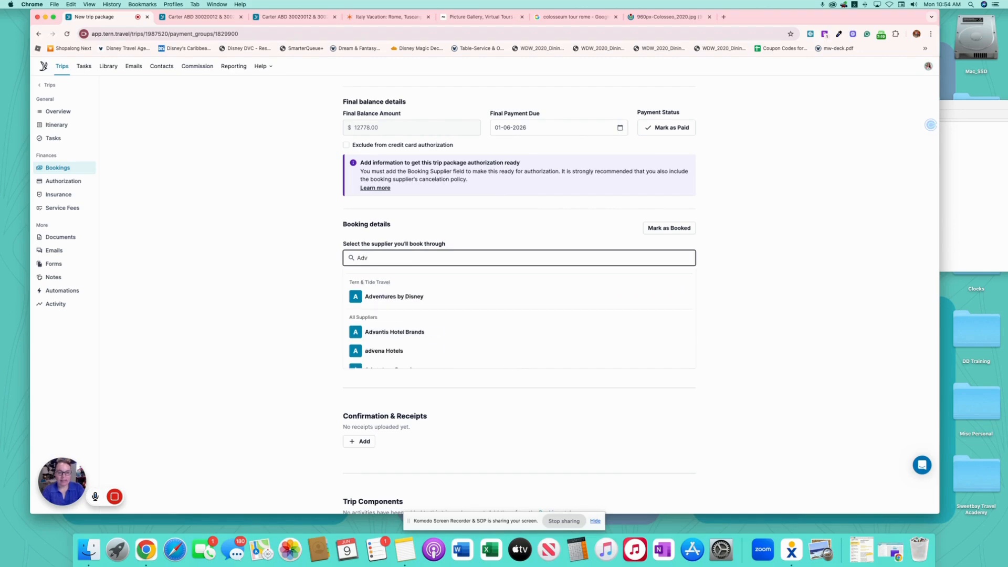
click(432, 297)
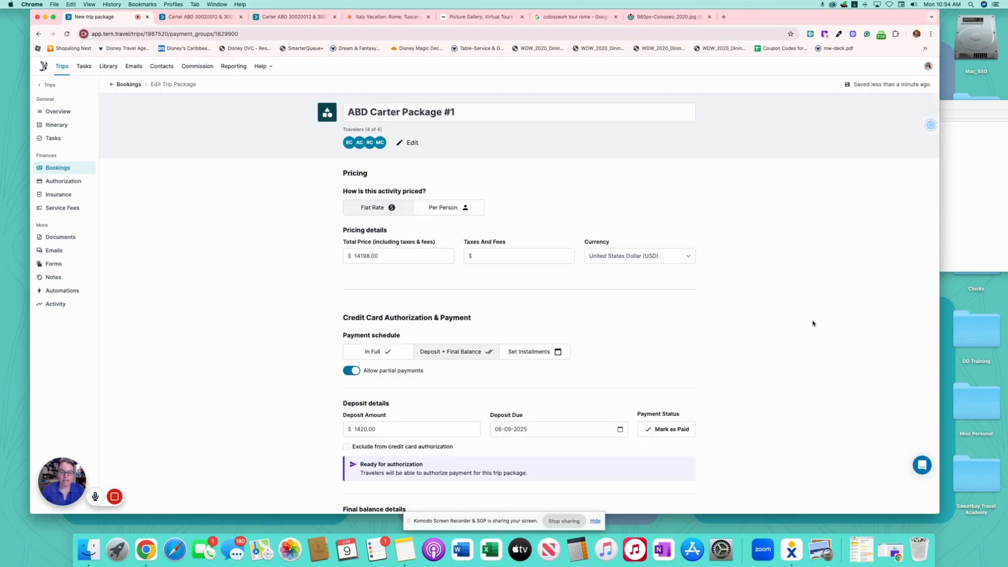
scroll(812, 323, down, 5)
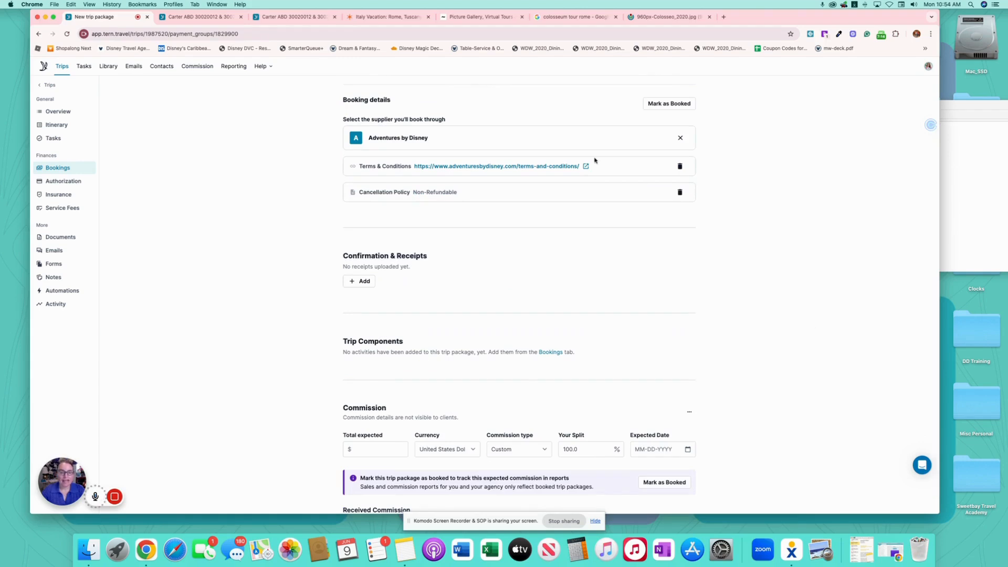
scroll(745, 239, down, 1)
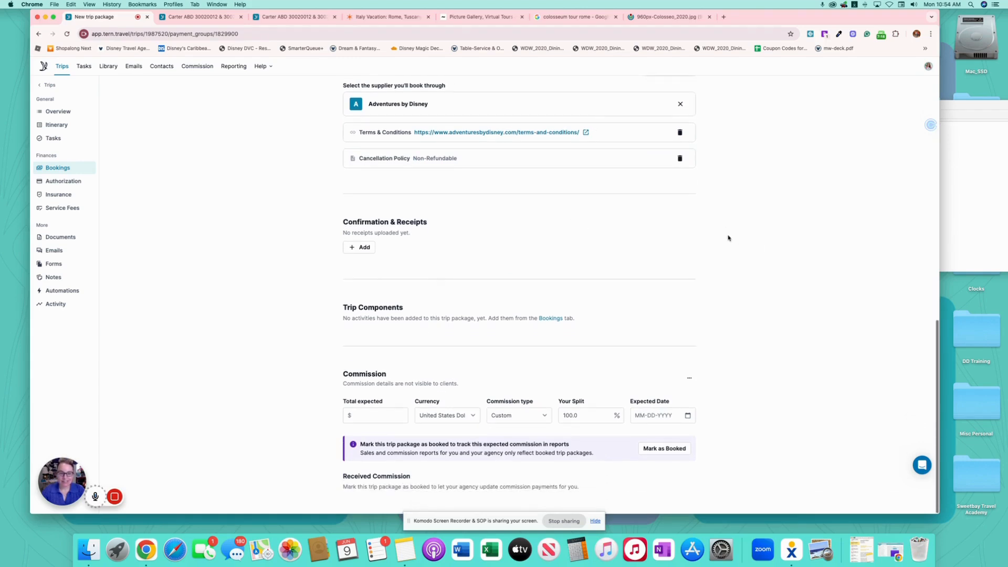
- Add a confirmation entry with the booking confirmation number, assigned to Adventures by Disney
click(361, 246)
click(399, 248)
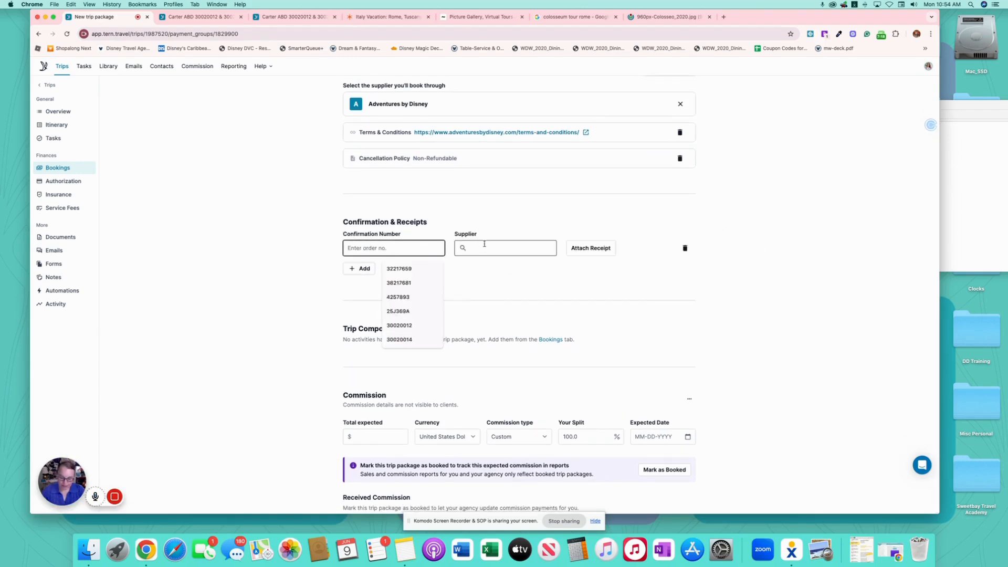
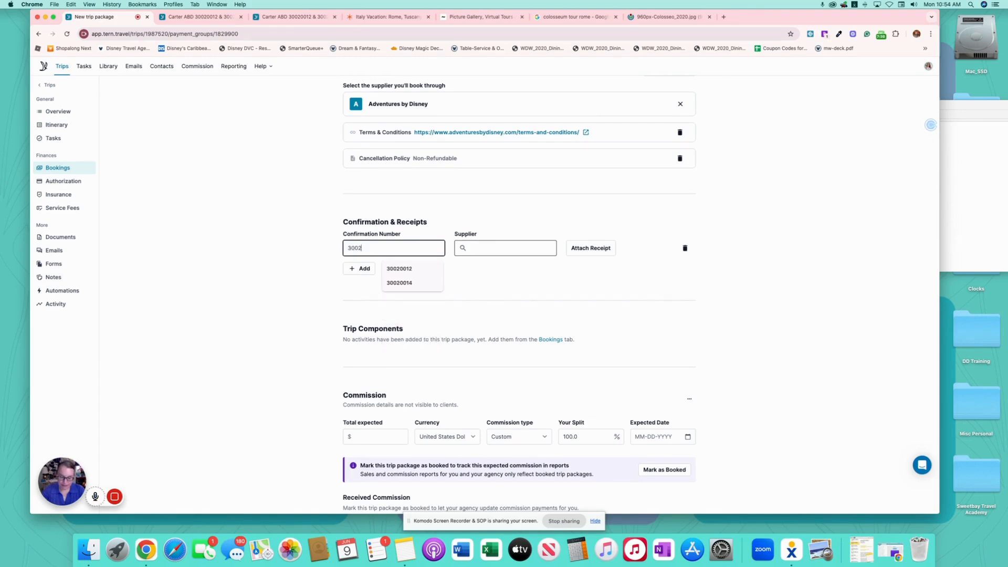
click(498, 248)
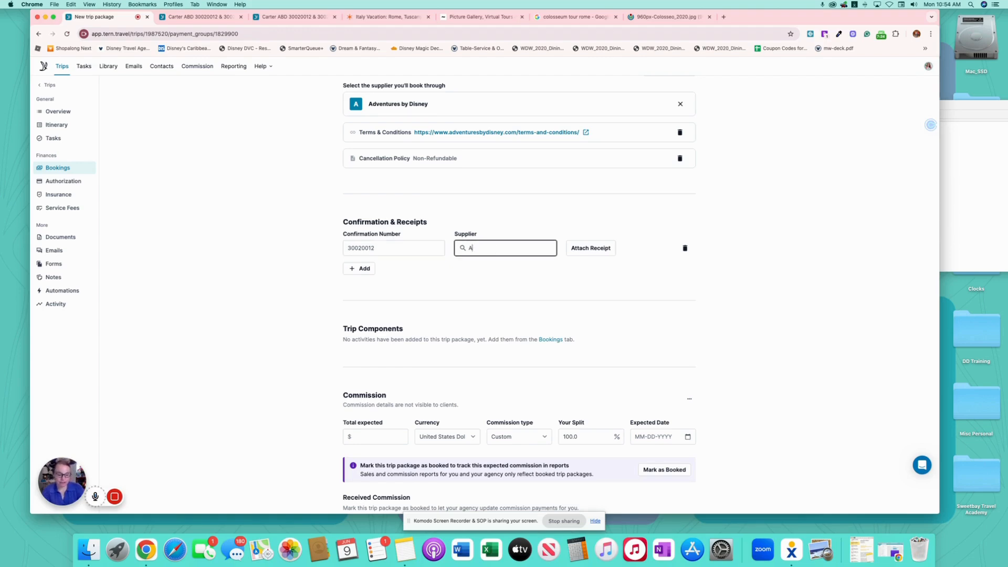
text(Adven)
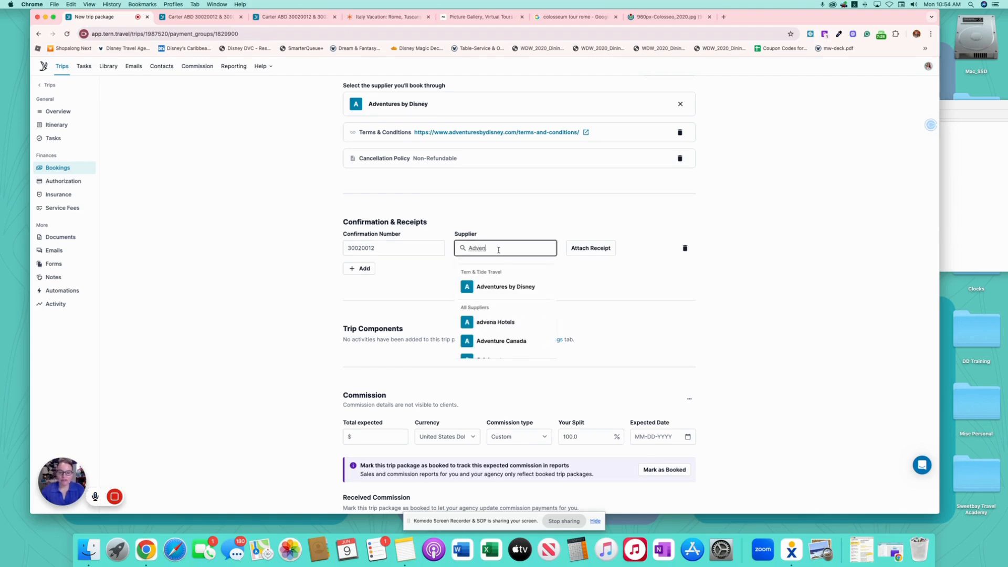
click(483, 287)
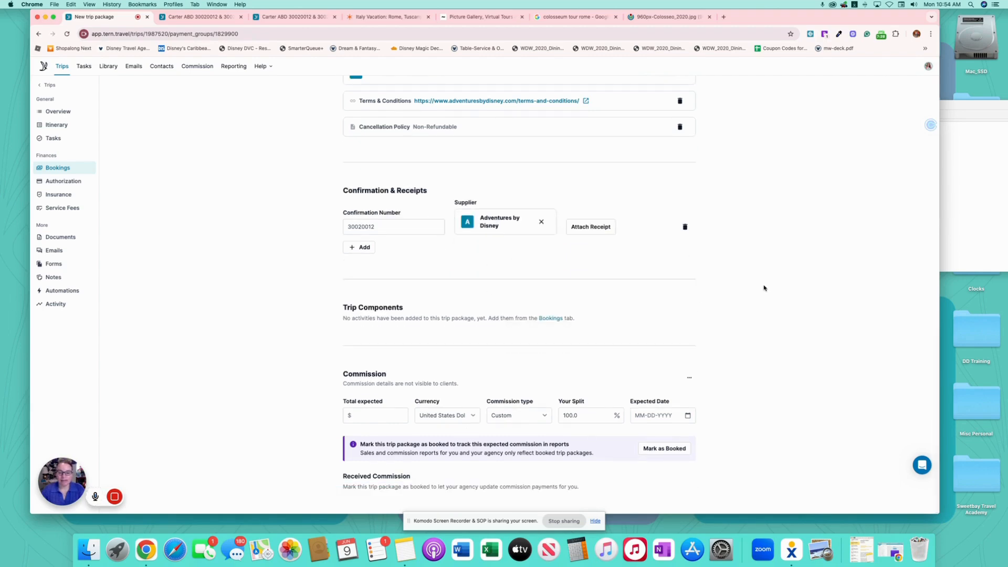
- Enter the $1420.00 expected commission and date it March 6, 2026
click(400, 414)
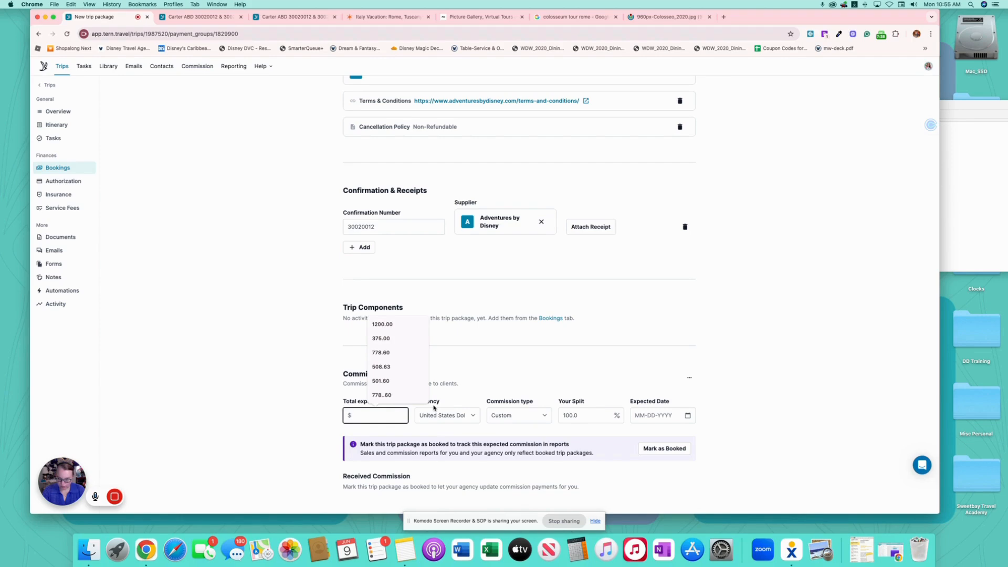
text(1420)
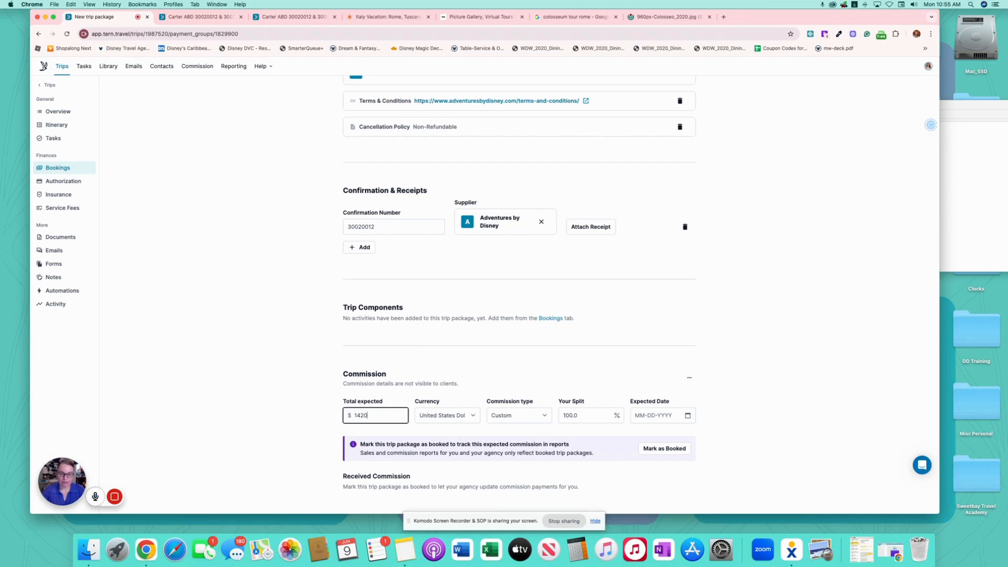
click(687, 417)
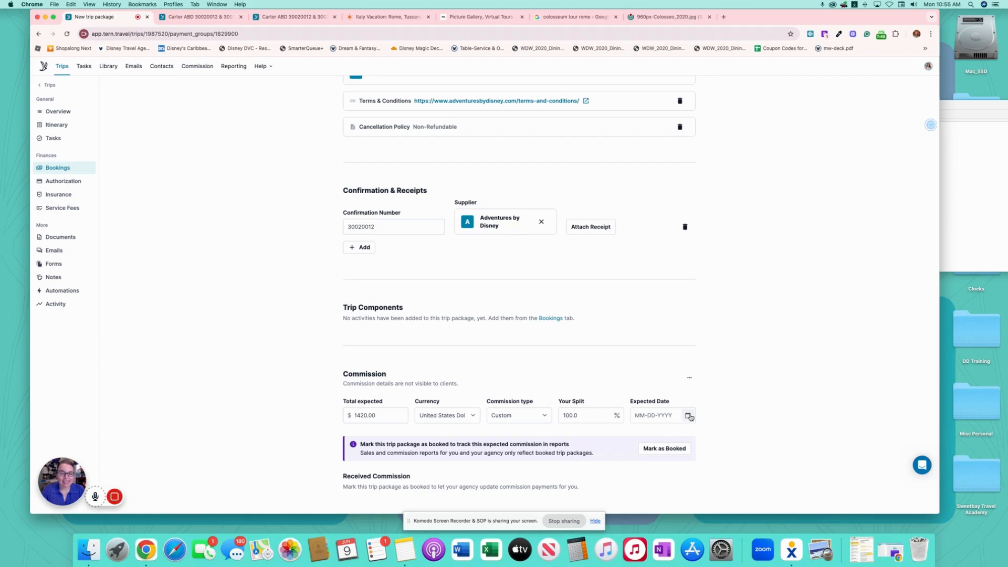
click(689, 415)
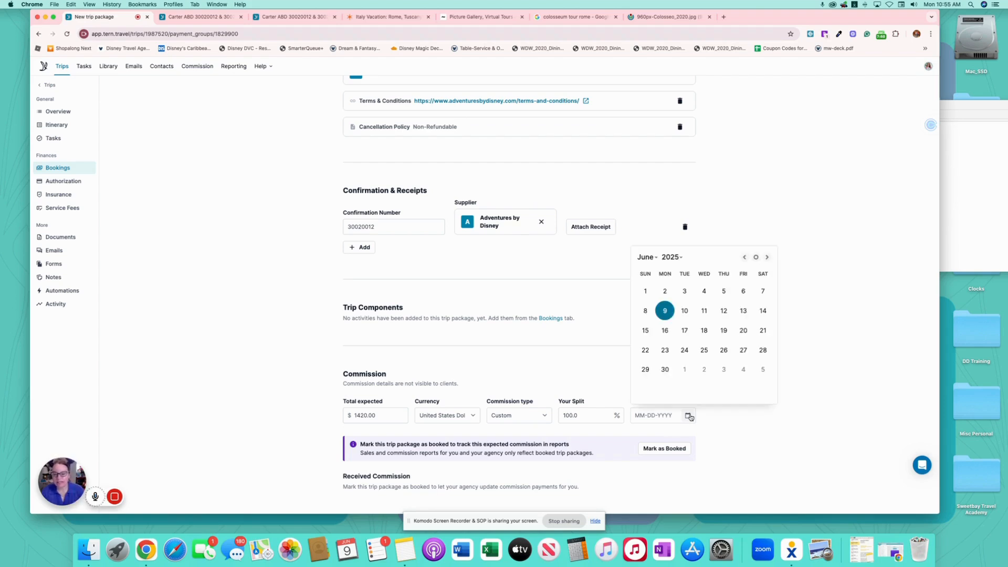
click(672, 257)
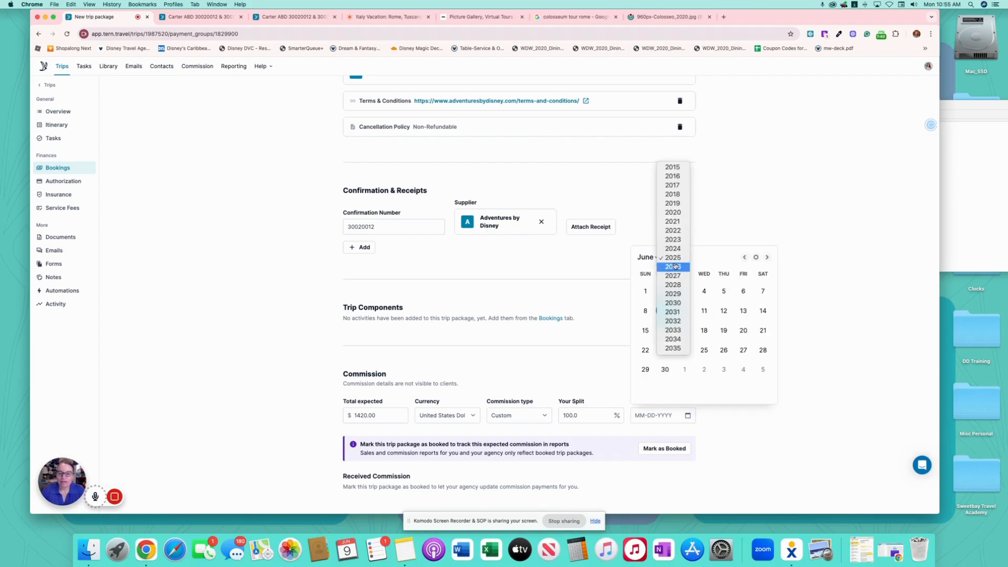
click(676, 266)
click(647, 257)
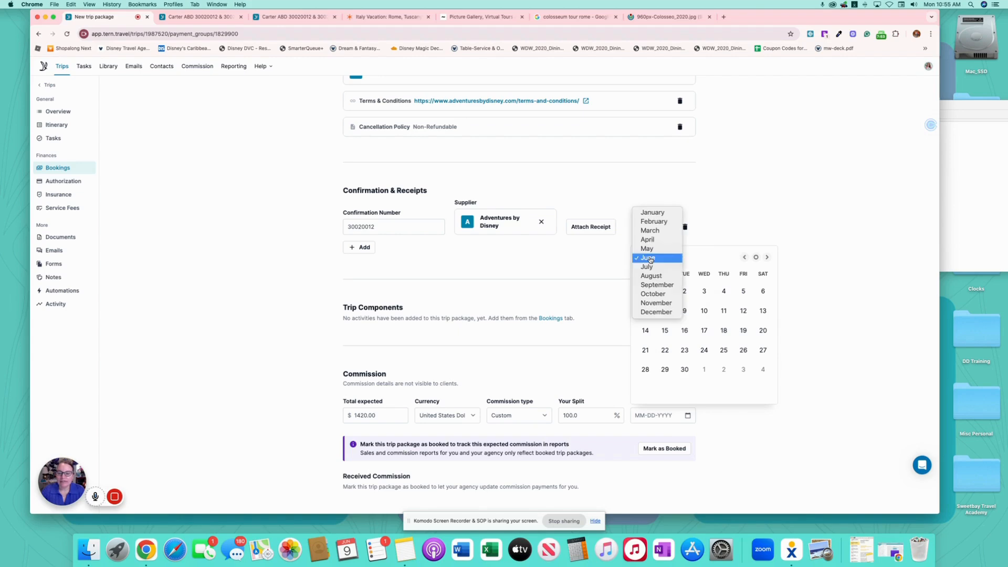
click(655, 232)
click(743, 291)
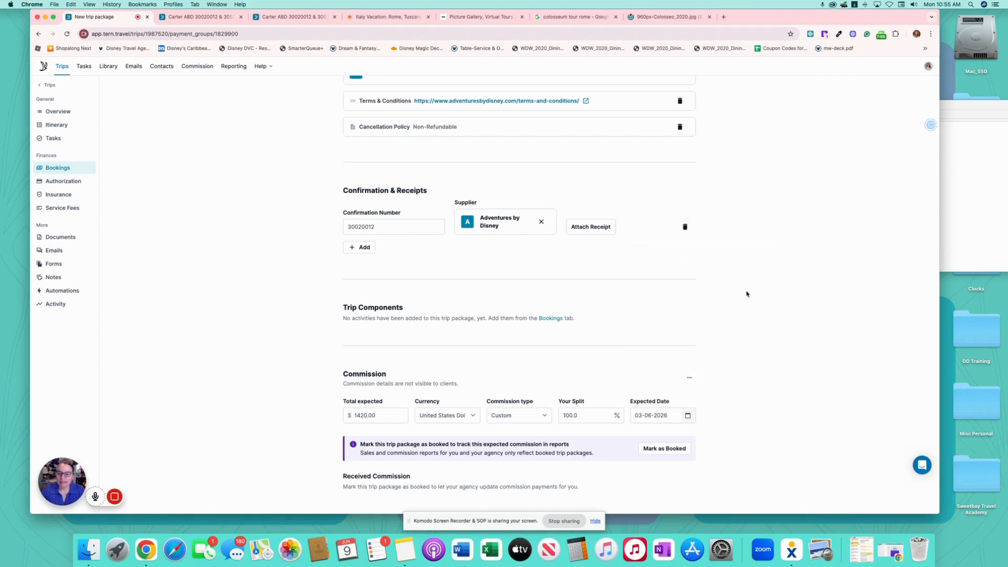
scroll(731, 306, up, 15)
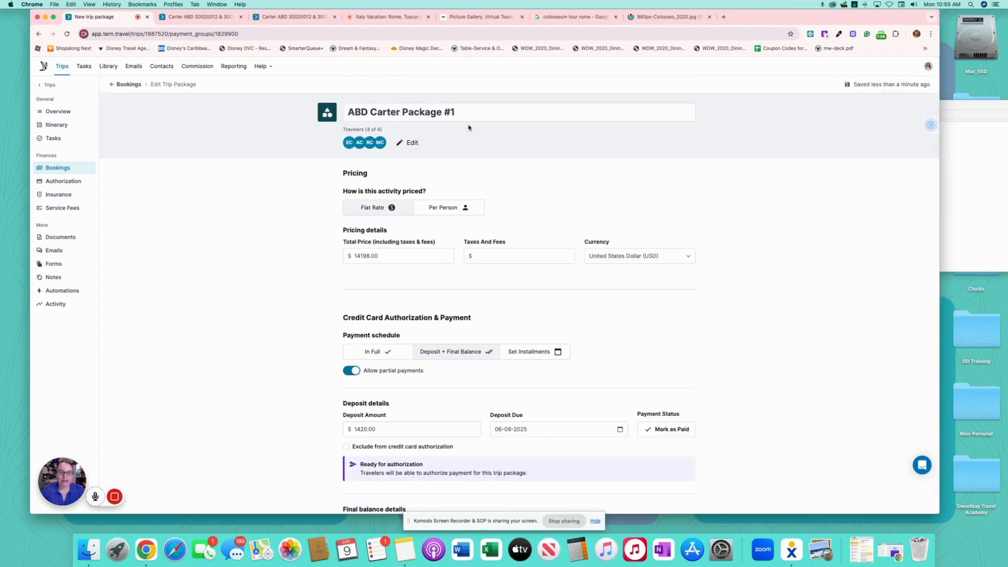
- Append the booking confirmation number to the package title and return to the bookings list
click(509, 111)
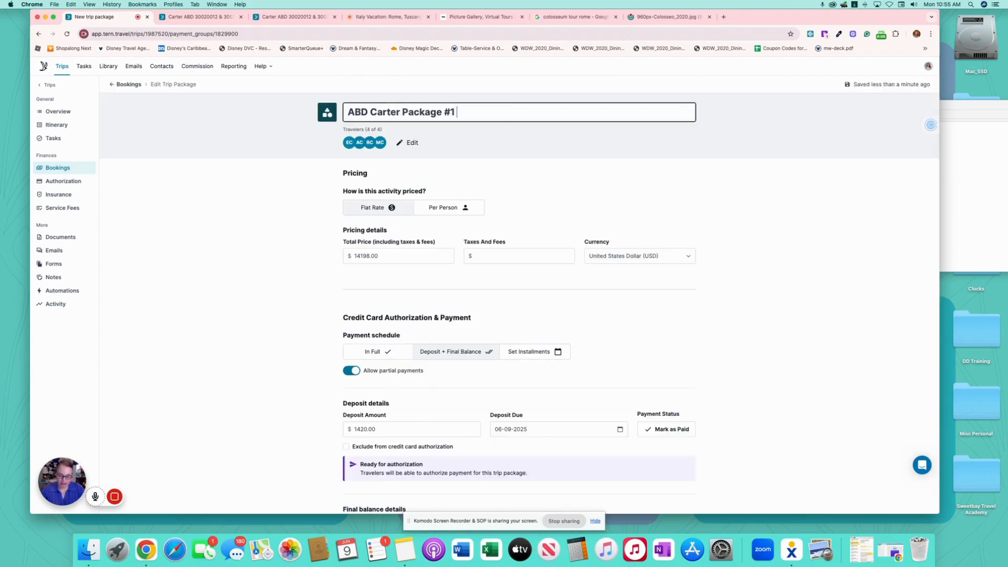
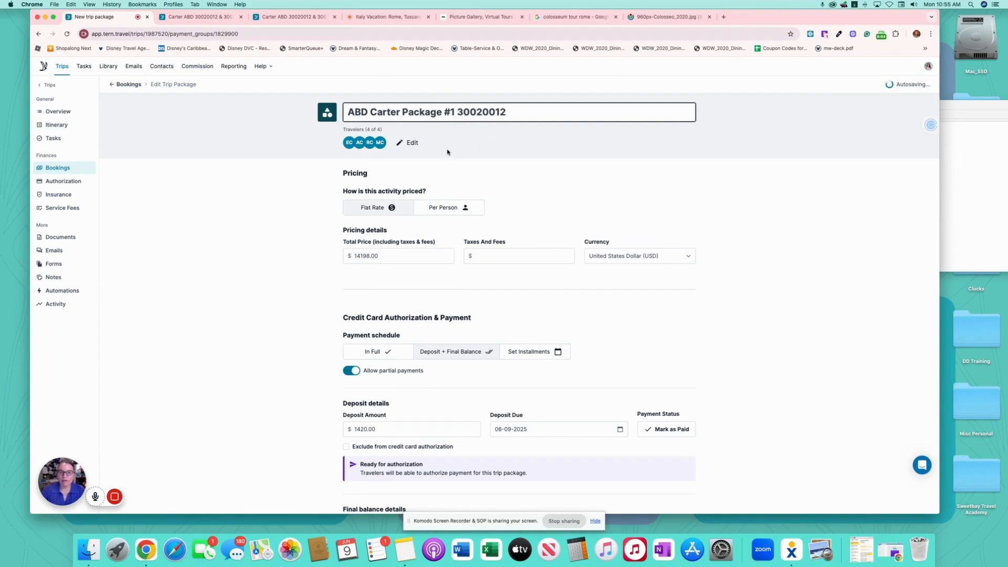
click(234, 128)
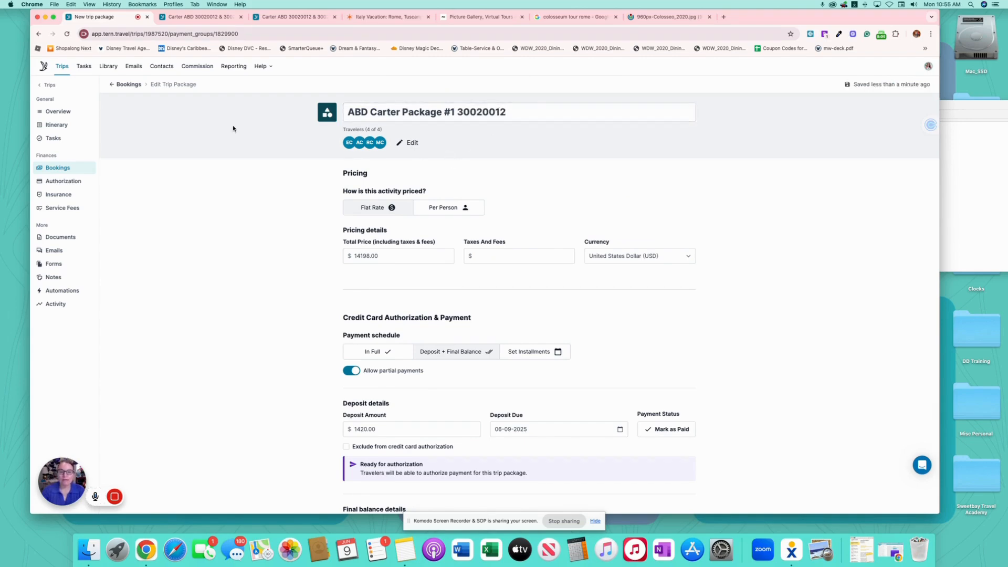
click(120, 85)
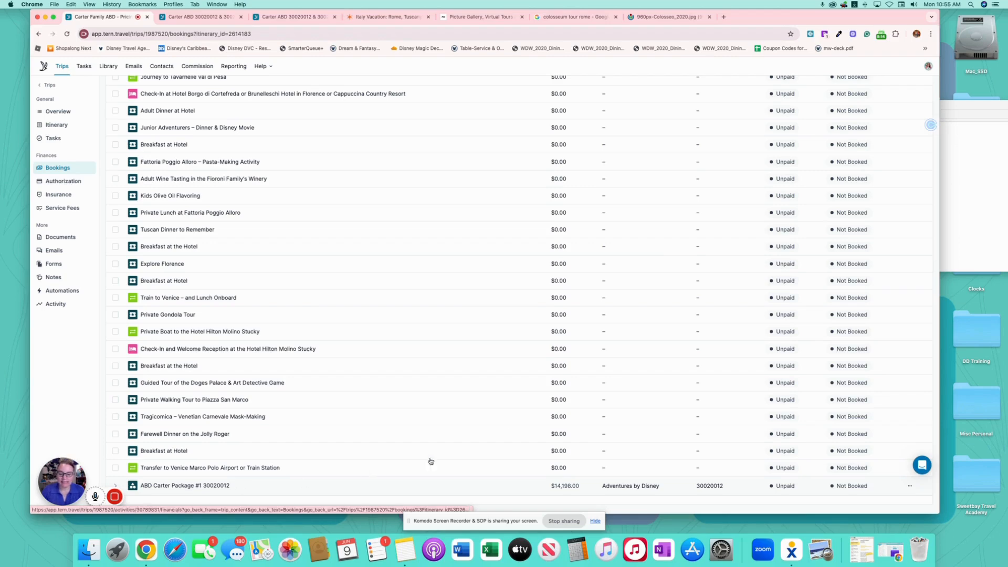
scroll(553, 401, up, 15)
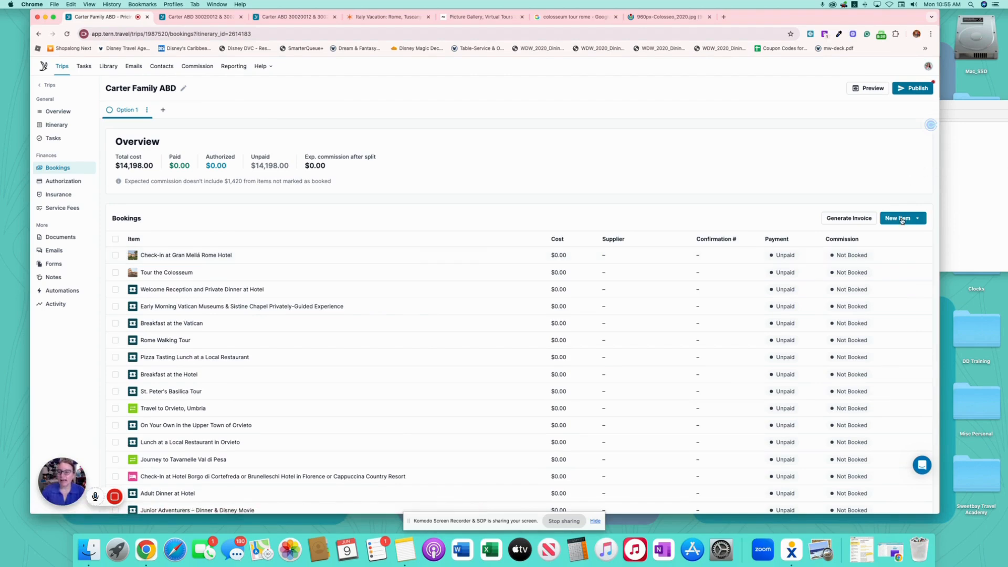
- Create a second trip package titled ABD Package 2 with travelers' names and confirmation number, priced 13818
click(899, 218)
click(865, 247)
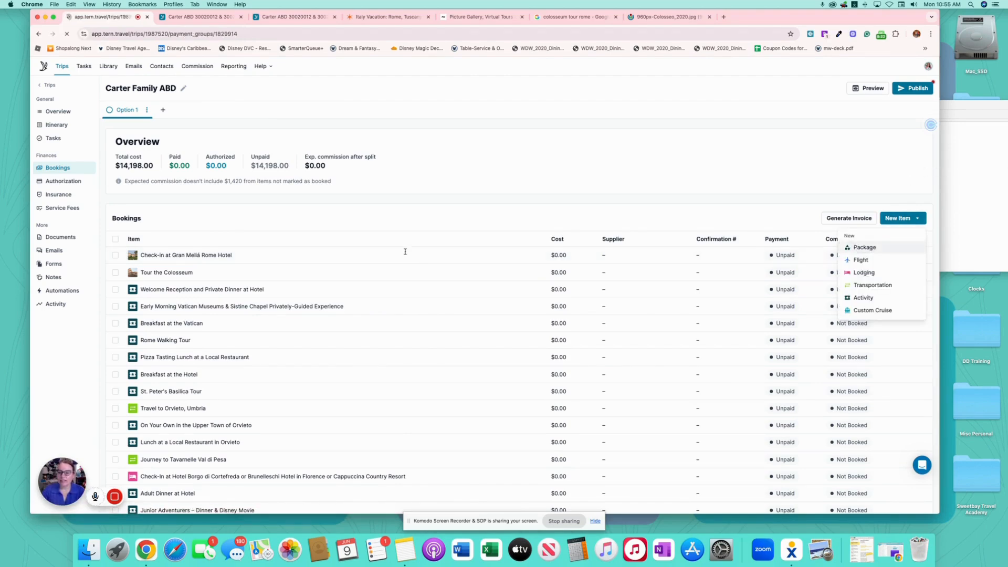
click(427, 112)
text(ABD Package 2 ()
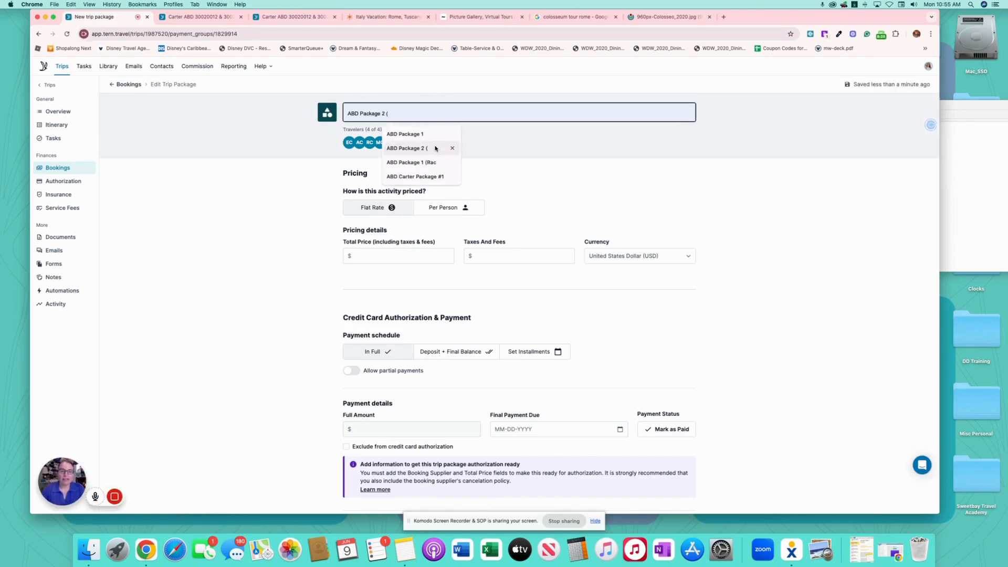
click(435, 149)
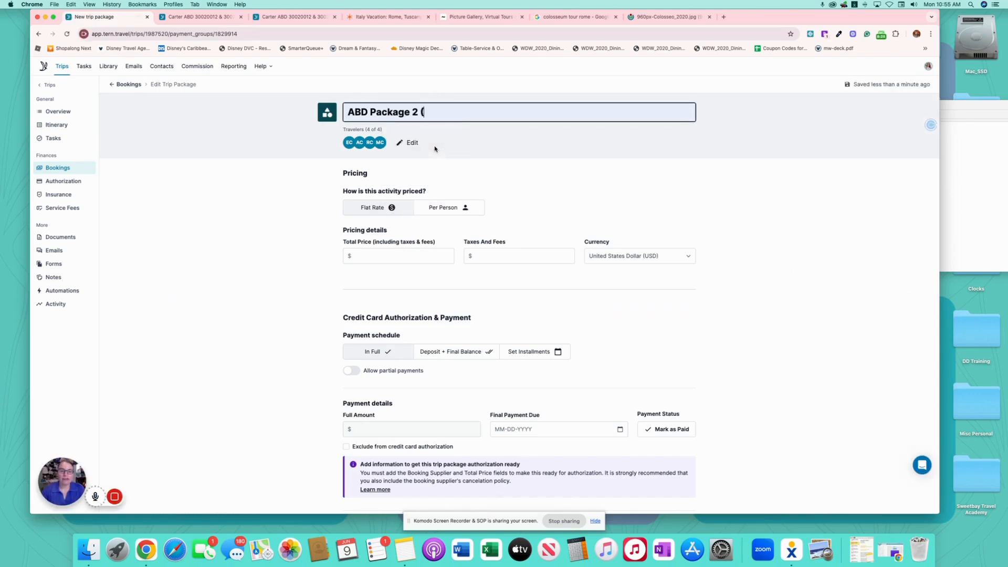
key(BackSpace)
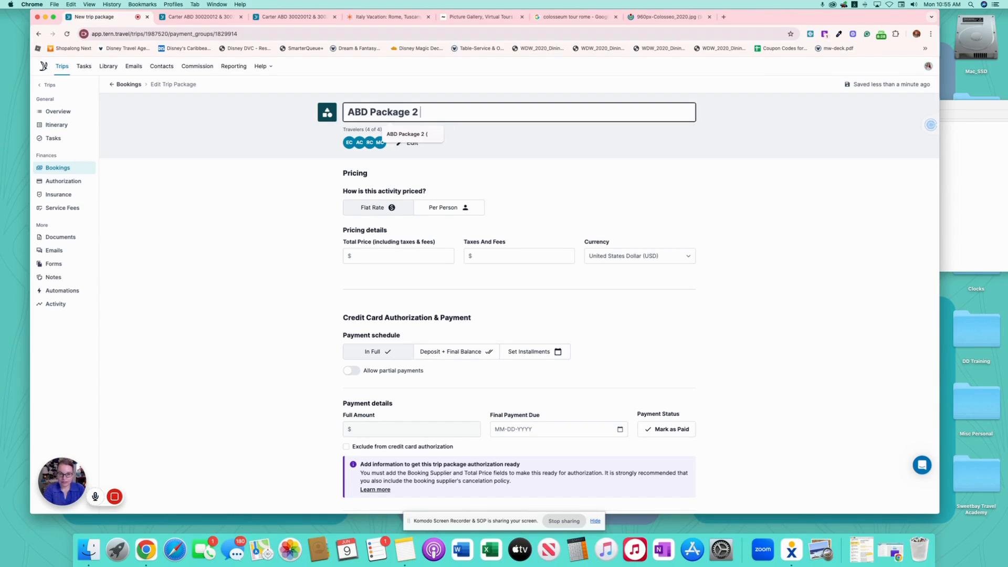
text(()
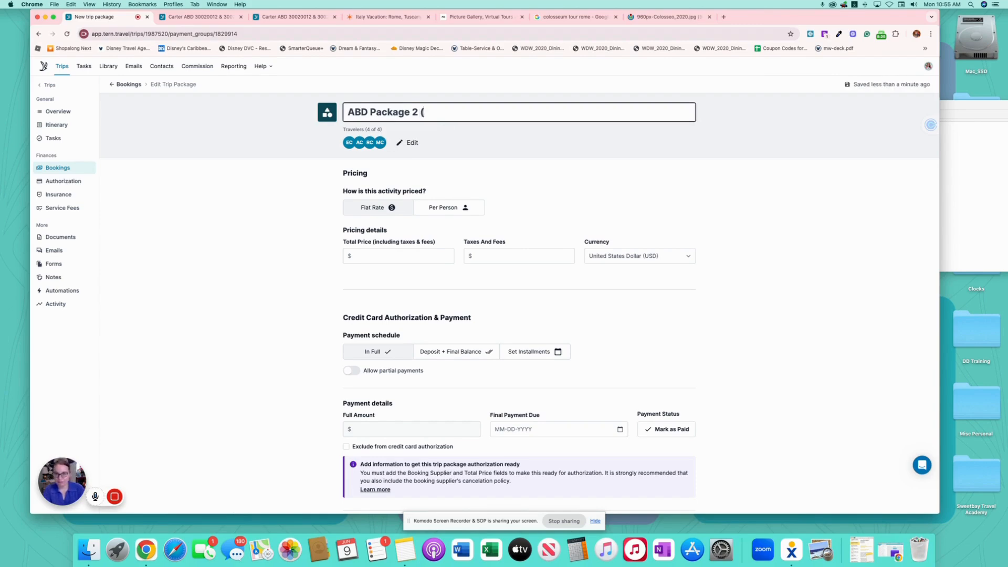
text(Rah)
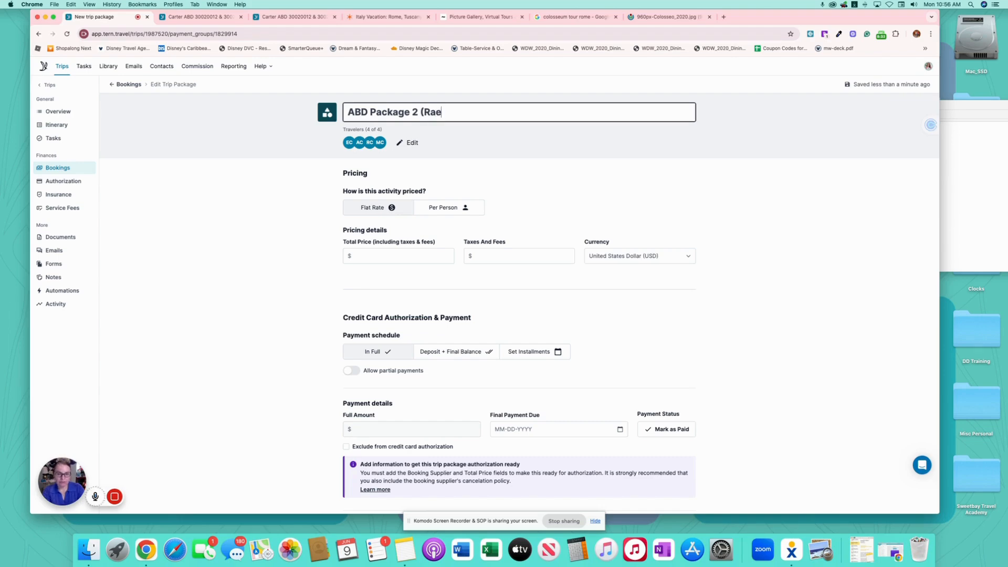
text(hel &)
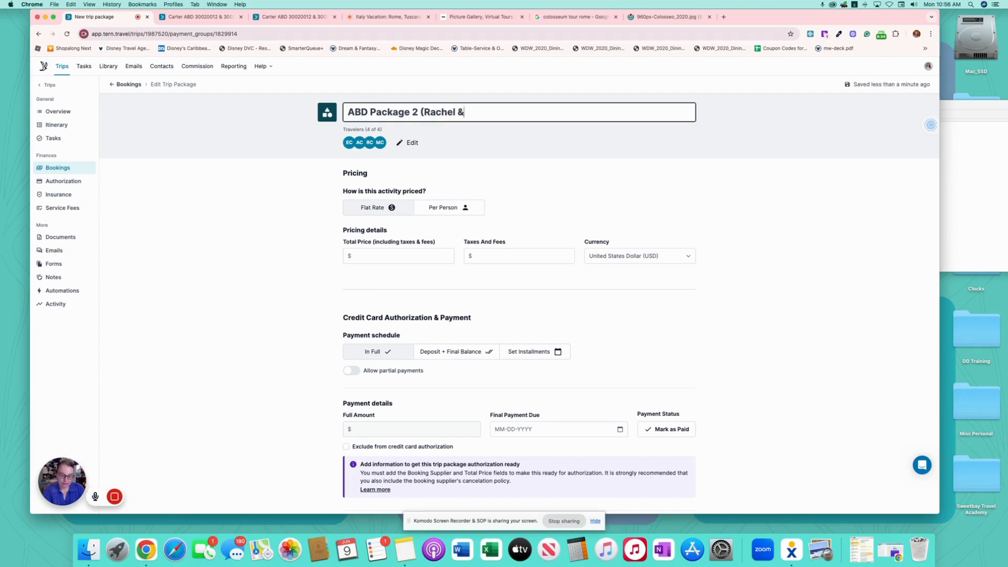
text( Ava))
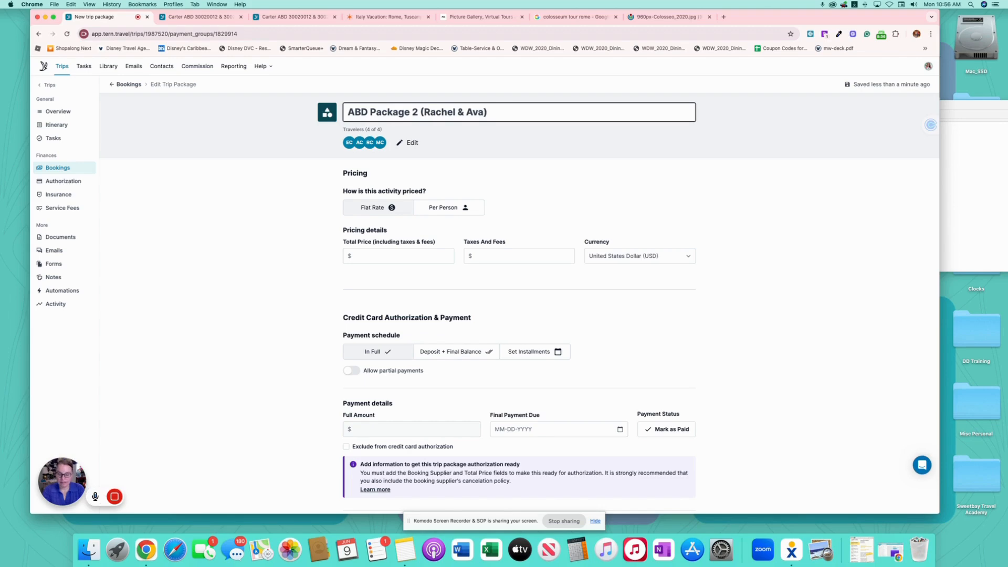
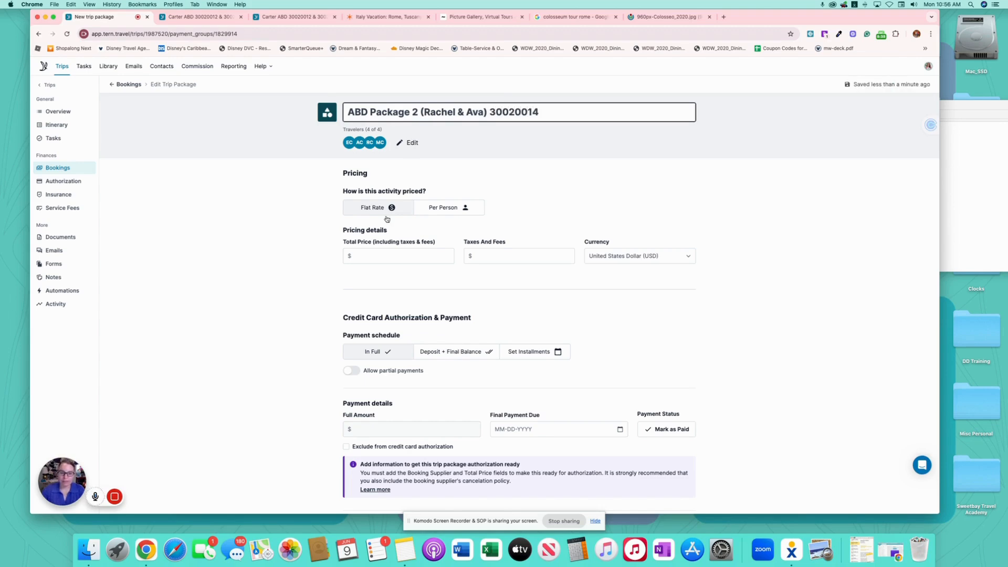
click(368, 257)
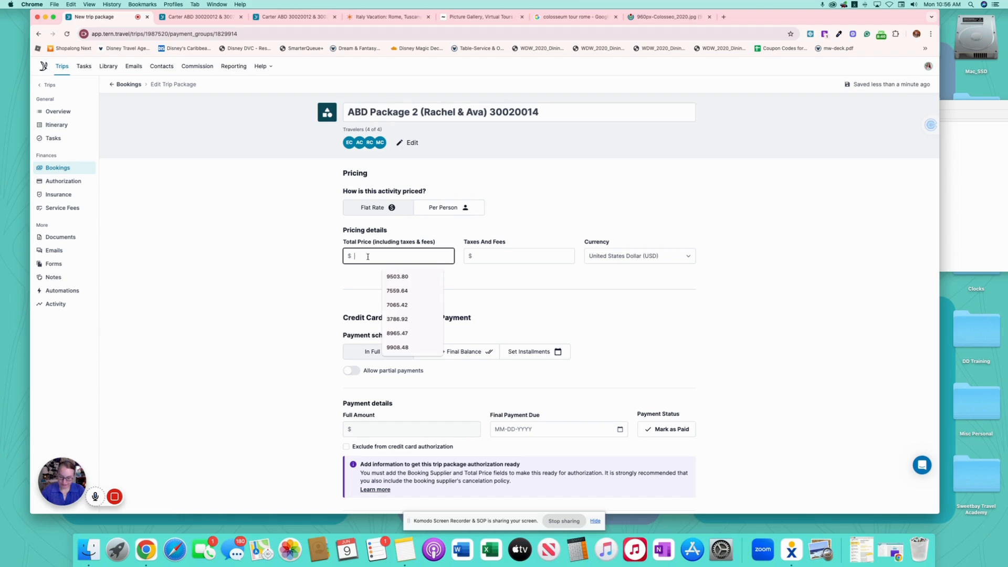
text(13818)
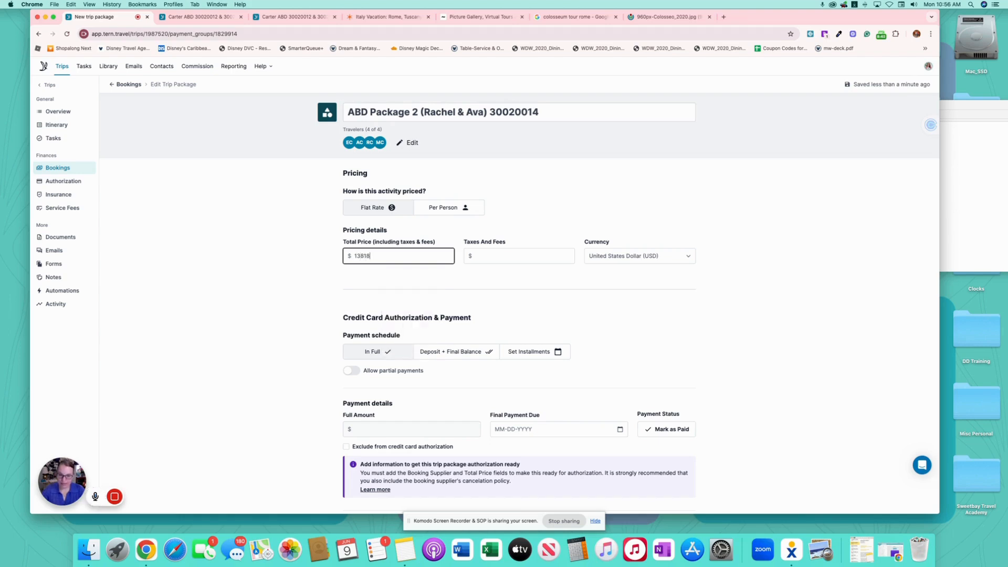
- Switch to deposit plus final balance with partial payments, a 1382 deposit due 06-09-2025
scroll(555, 299, down, 5)
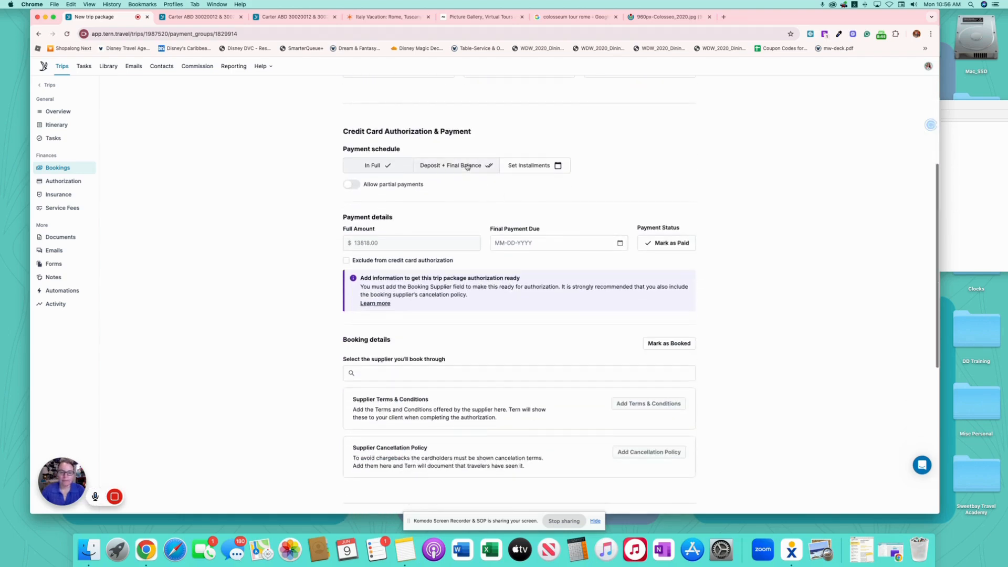
click(462, 166)
click(368, 183)
scroll(480, 200, down, 1)
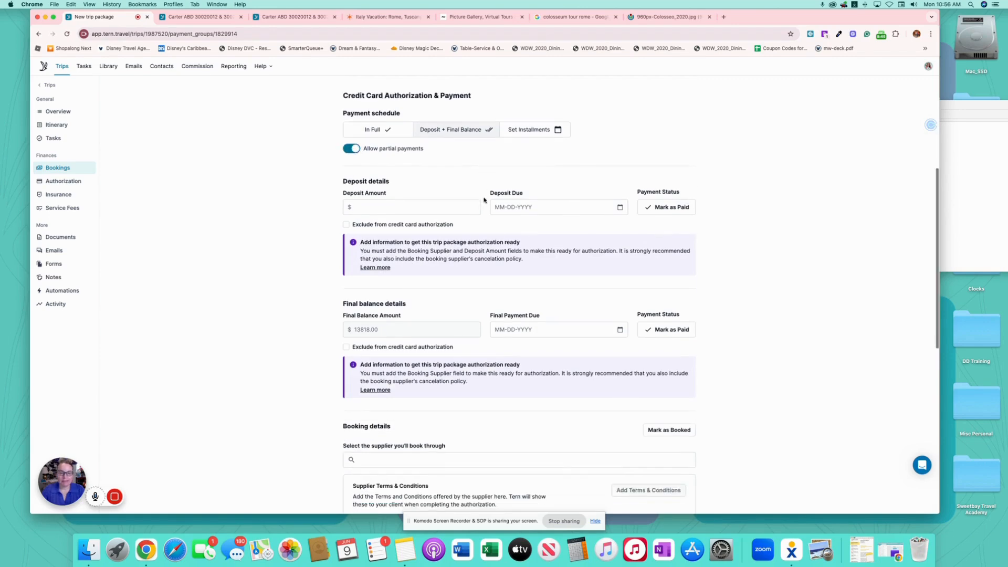
click(429, 205)
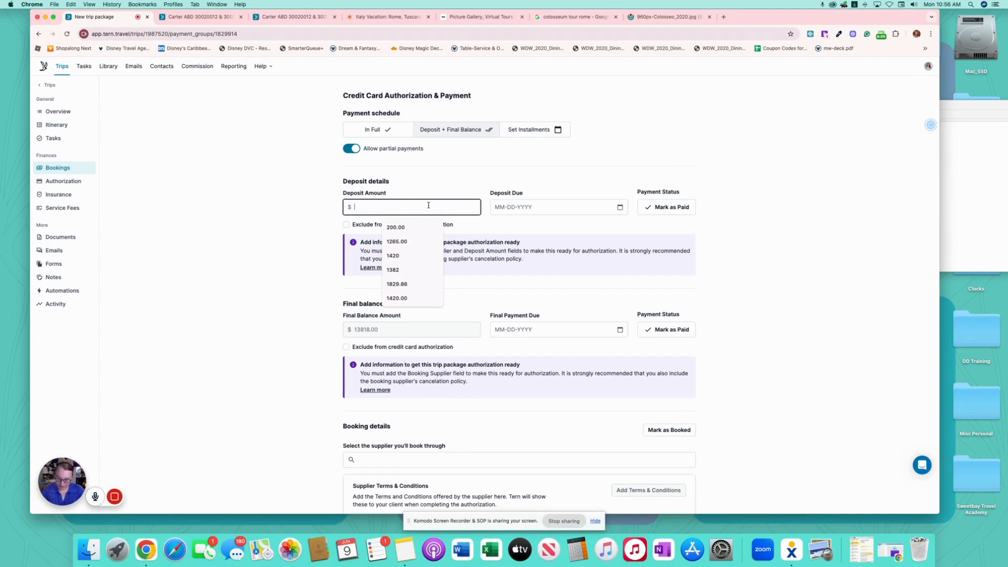
text(13)
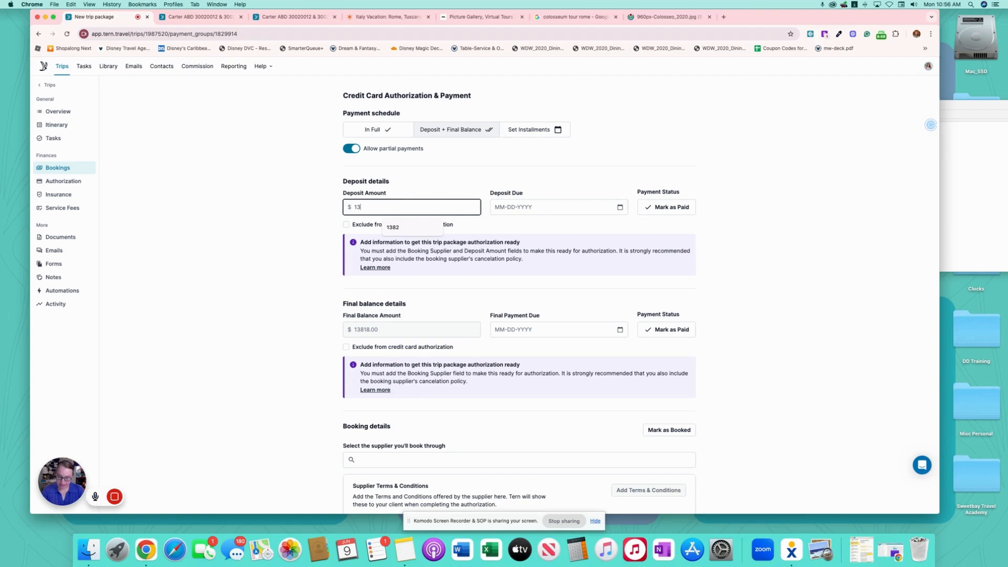
text(82)
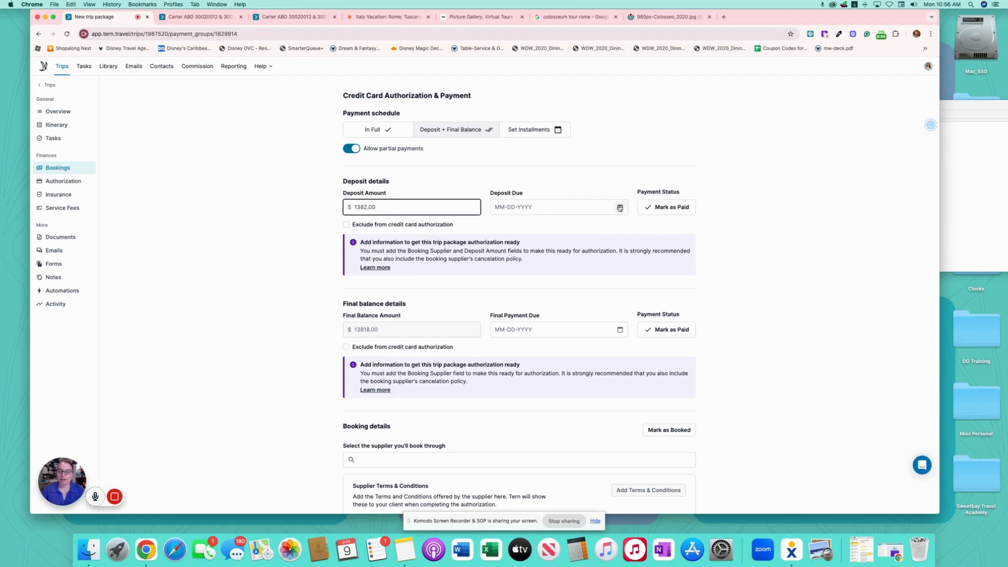
click(620, 207)
click(655, 261)
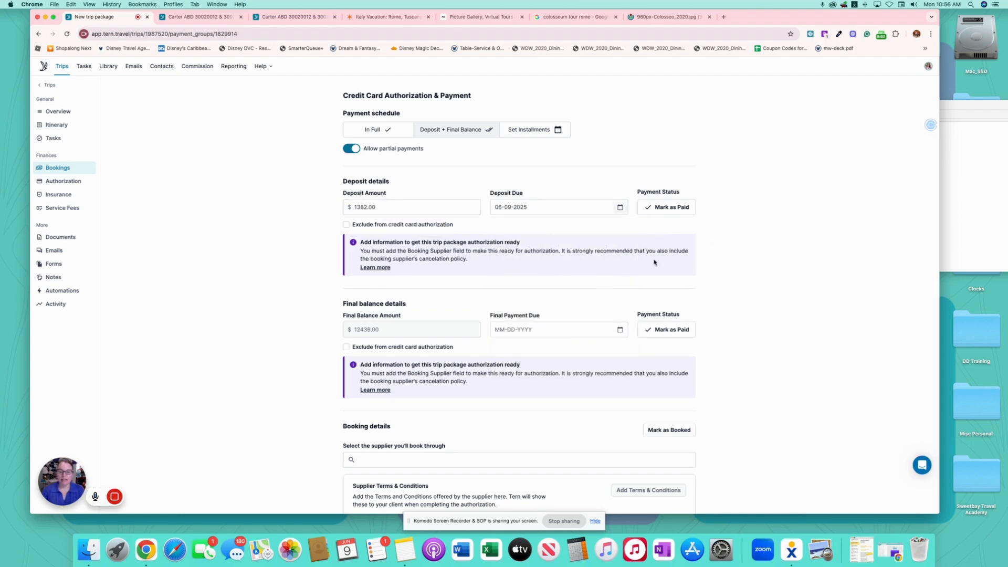
- Set the final balance due date to January 6, 2026
scroll(646, 236, down, 3)
click(620, 189)
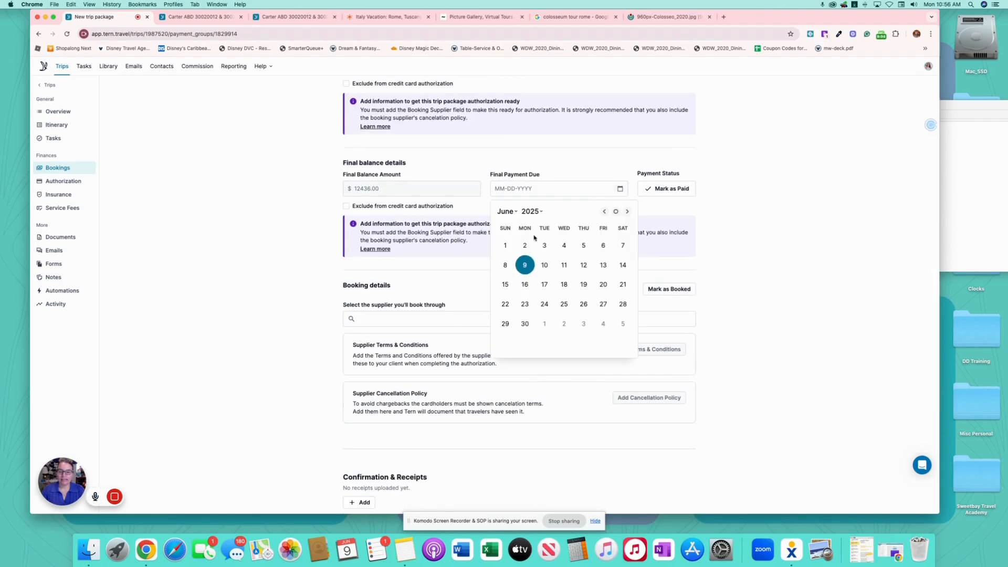
click(534, 211)
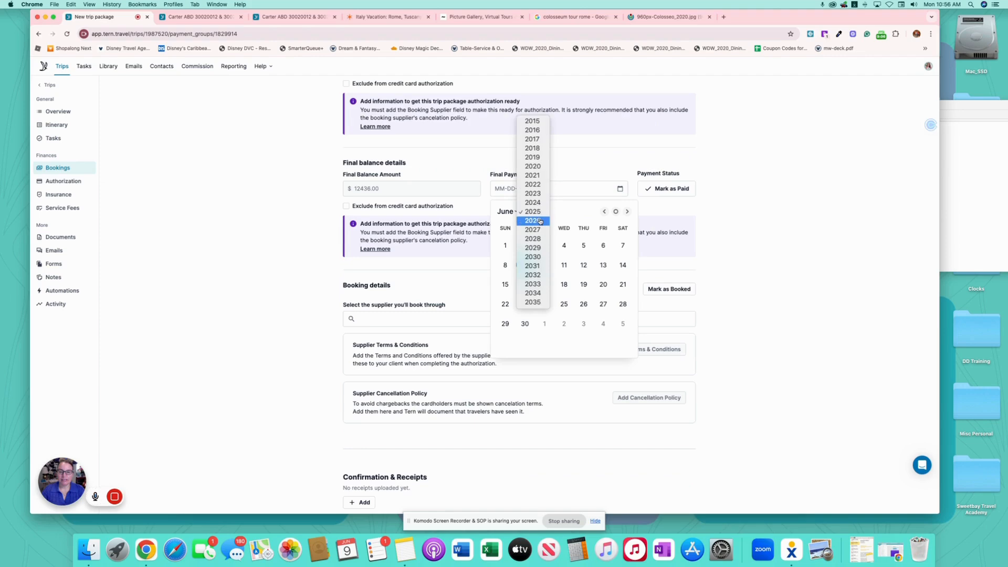
click(533, 221)
click(512, 213)
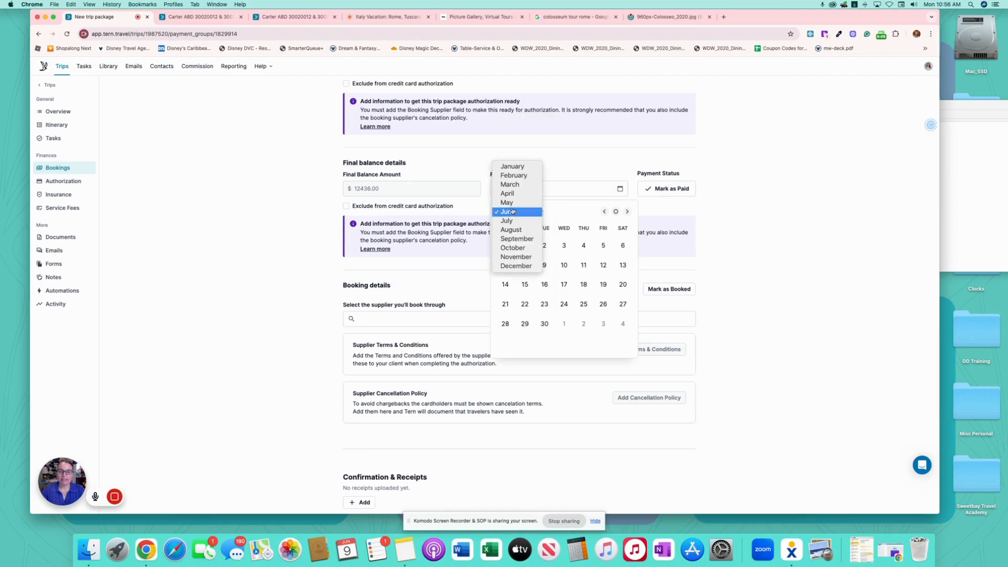
click(514, 167)
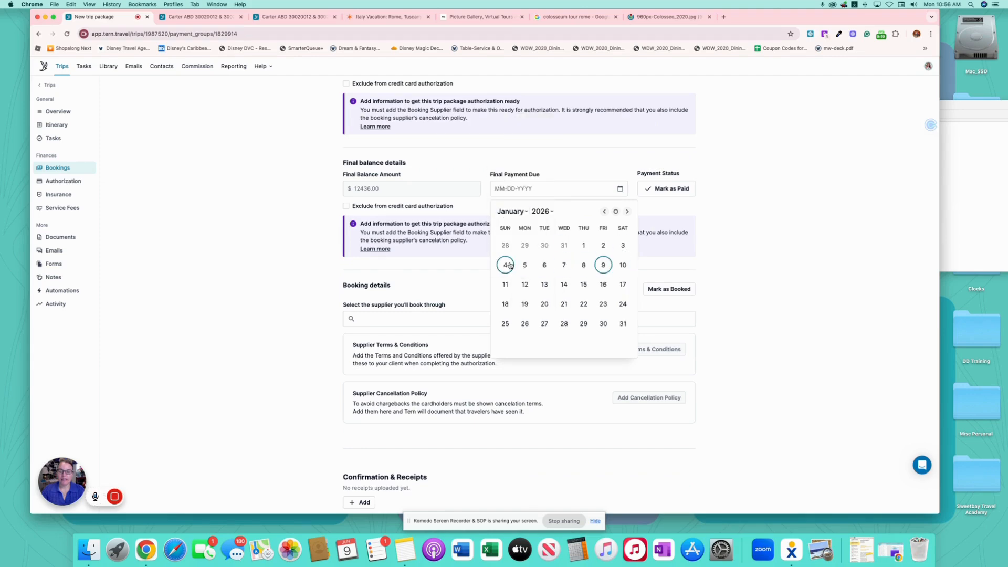
click(545, 265)
scroll(711, 252, down, 2)
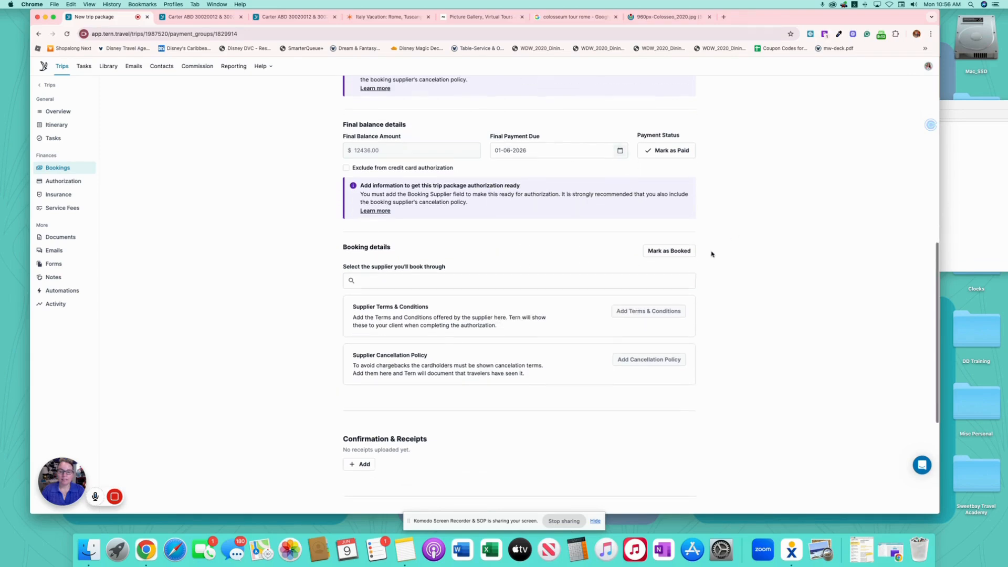
click(437, 255)
- Choose Adventures by Disney as the second package's booking supplier
text(adv)
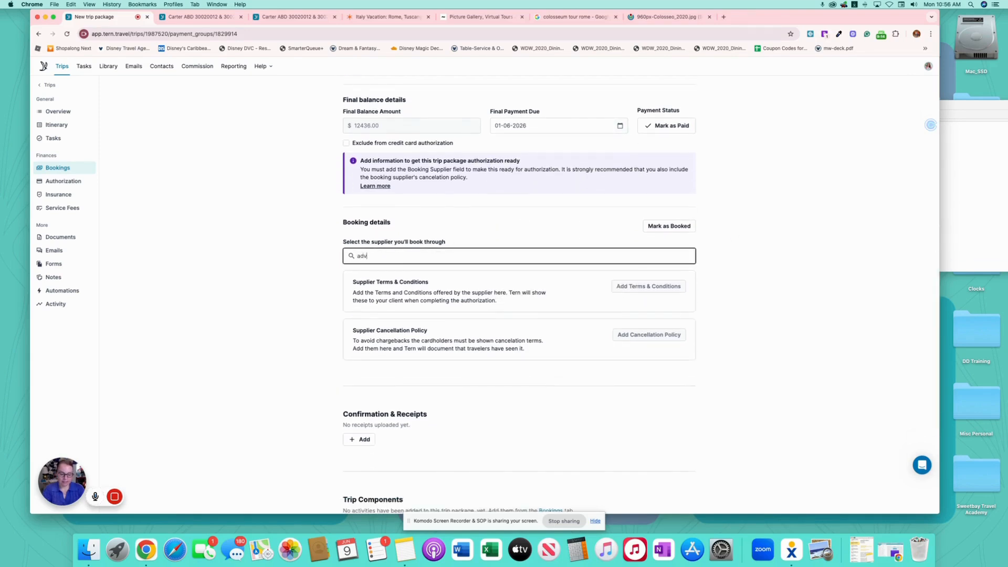
text(en)
click(434, 295)
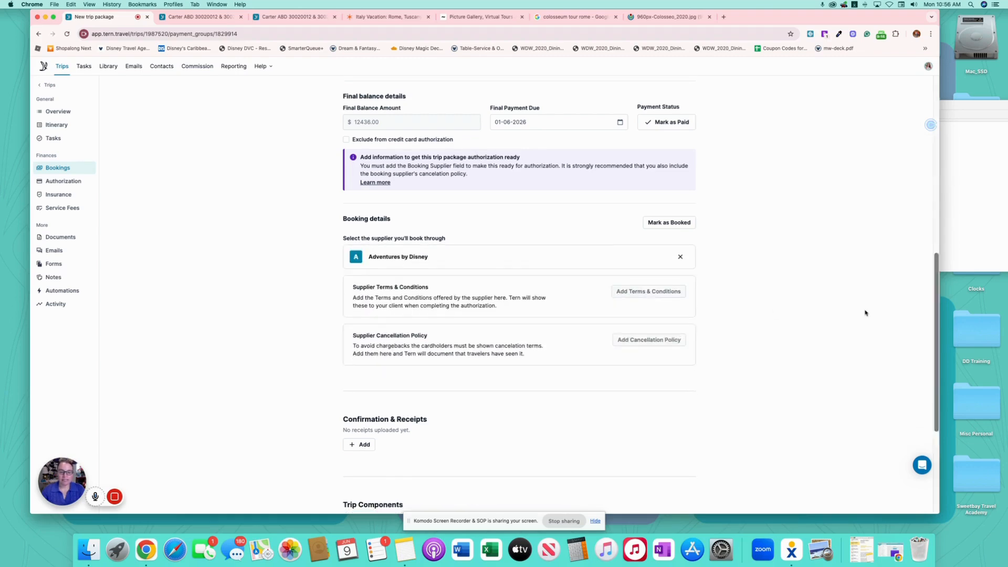
scroll(850, 313, down, 10)
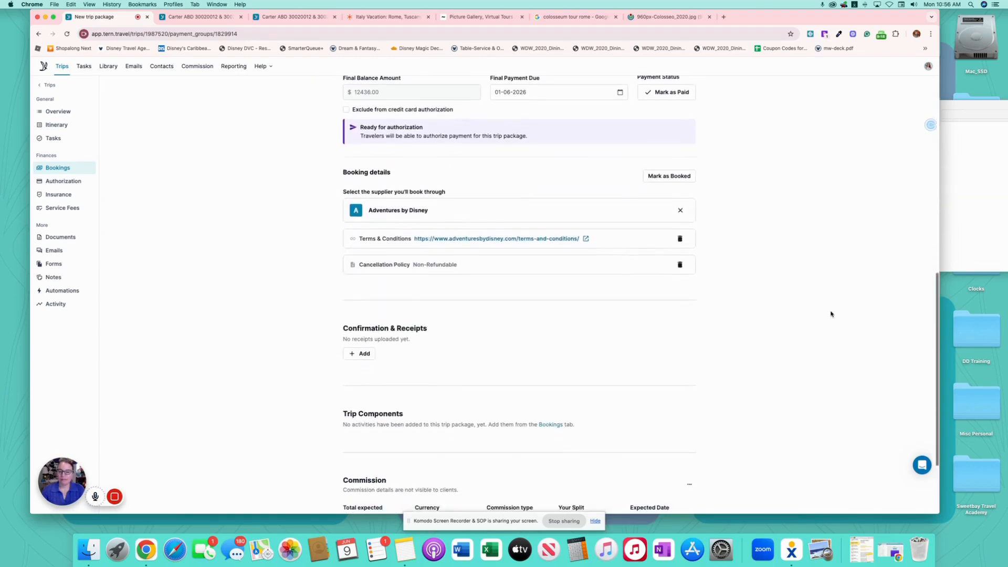
scroll(562, 216, down, 2)
scroll(656, 247, down, 2)
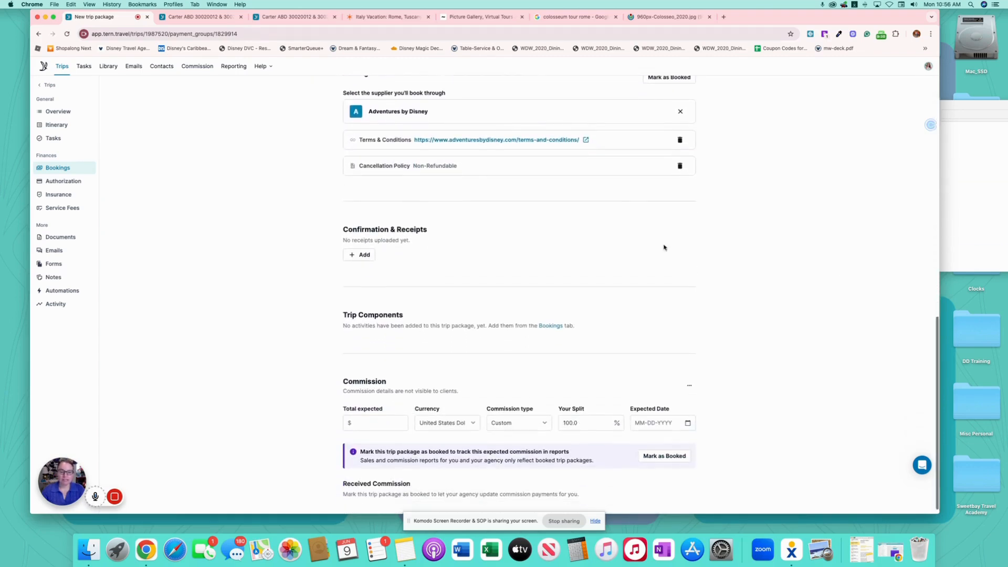
- Add a confirmation record with the booking confirmation number and Adventures by Disney as supplier
click(366, 252)
click(389, 247)
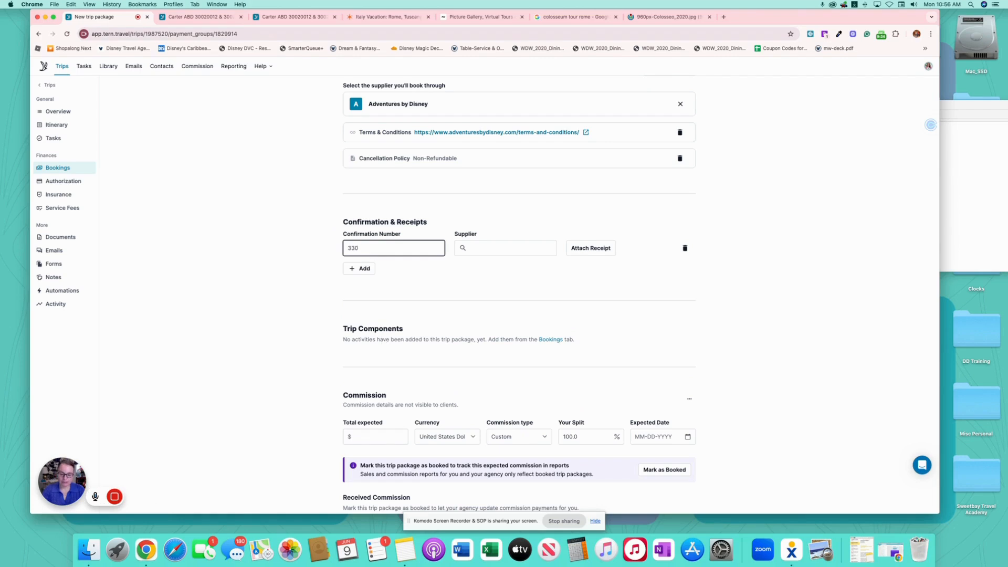
click(484, 252)
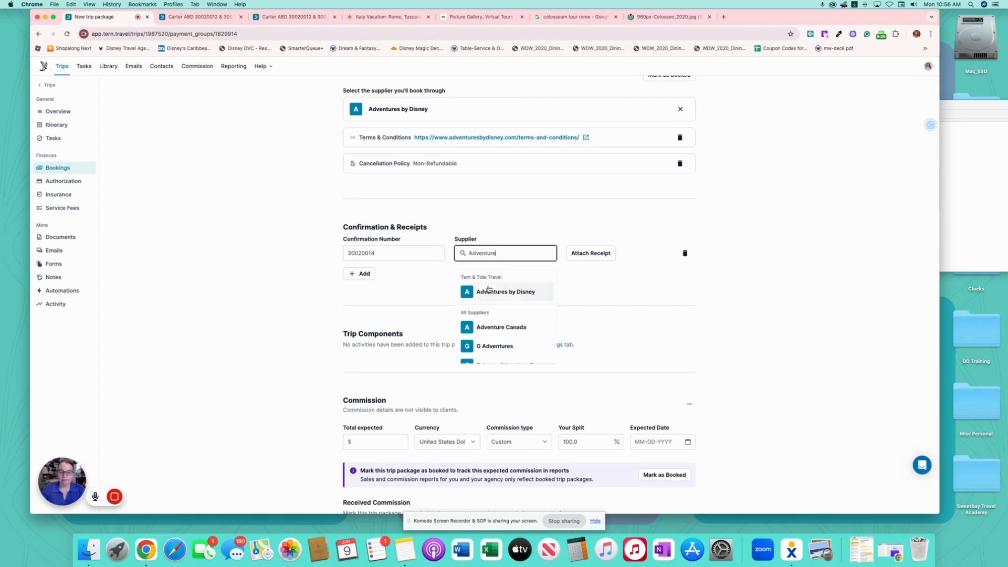
click(481, 290)
scroll(350, 401, down, 1)
- Enter the $1382.00 expected commission and date it March 6, 2026, correcting an initial January pick
click(368, 415)
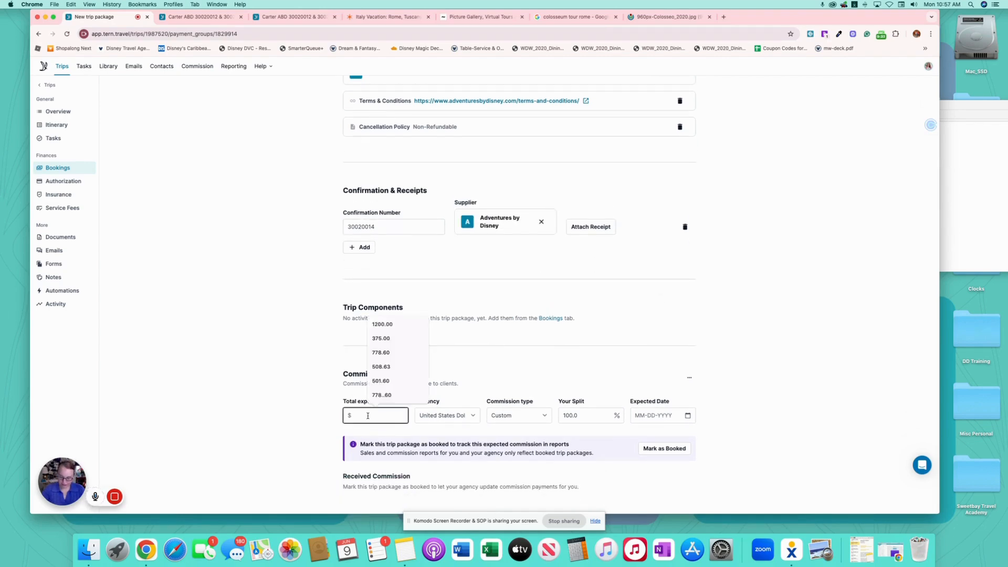
text(1382)
scroll(531, 422, up, 1)
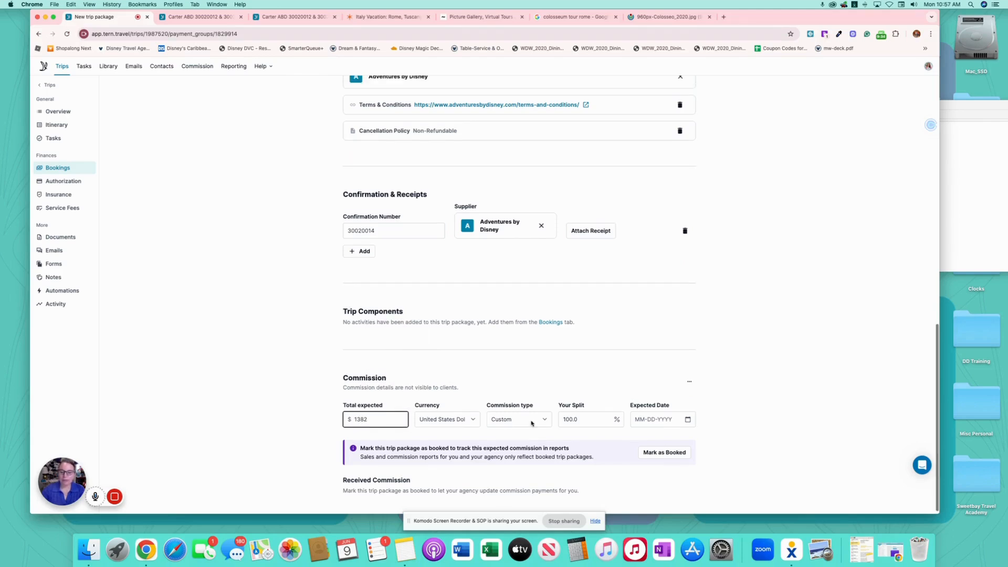
click(686, 419)
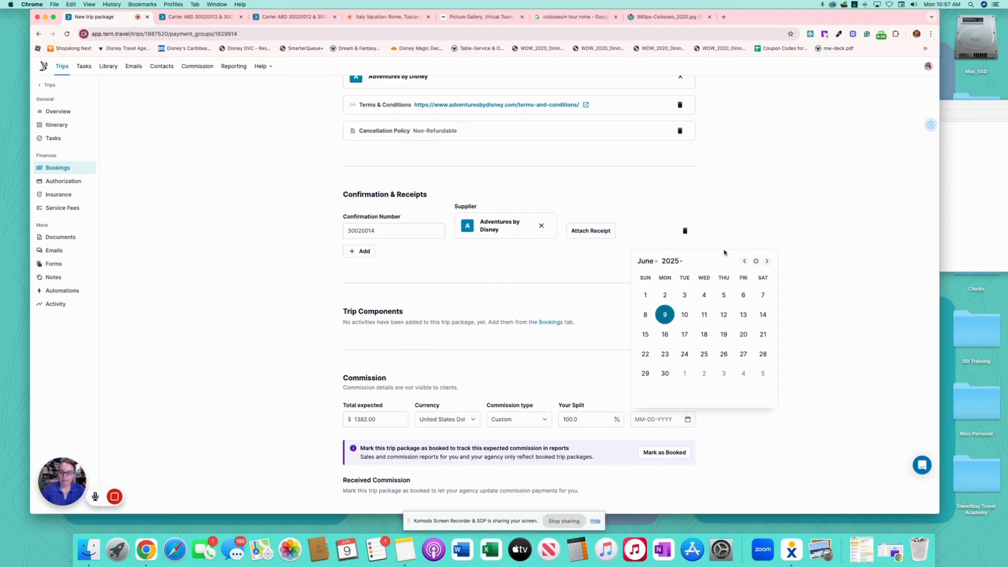
click(673, 262)
click(683, 270)
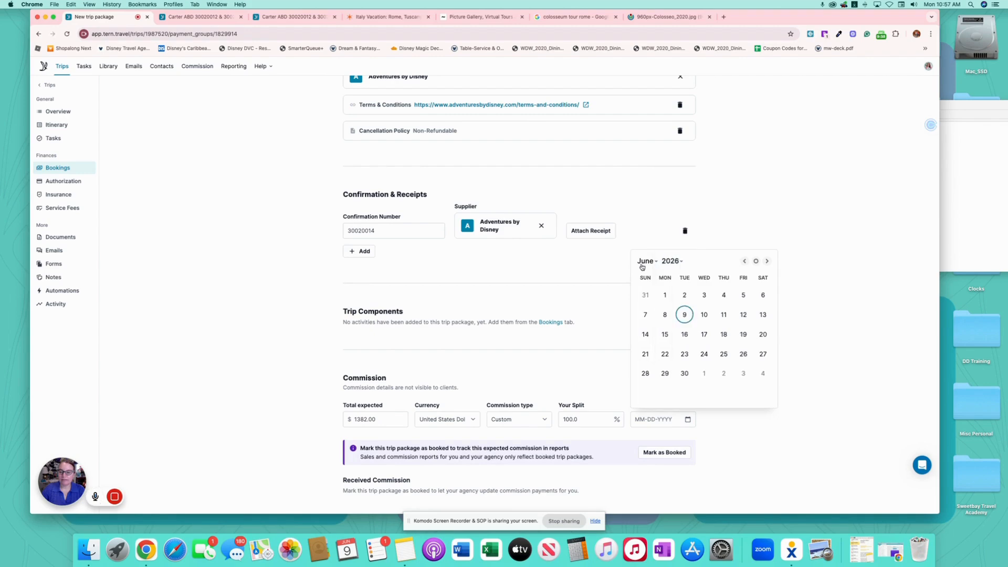
click(646, 261)
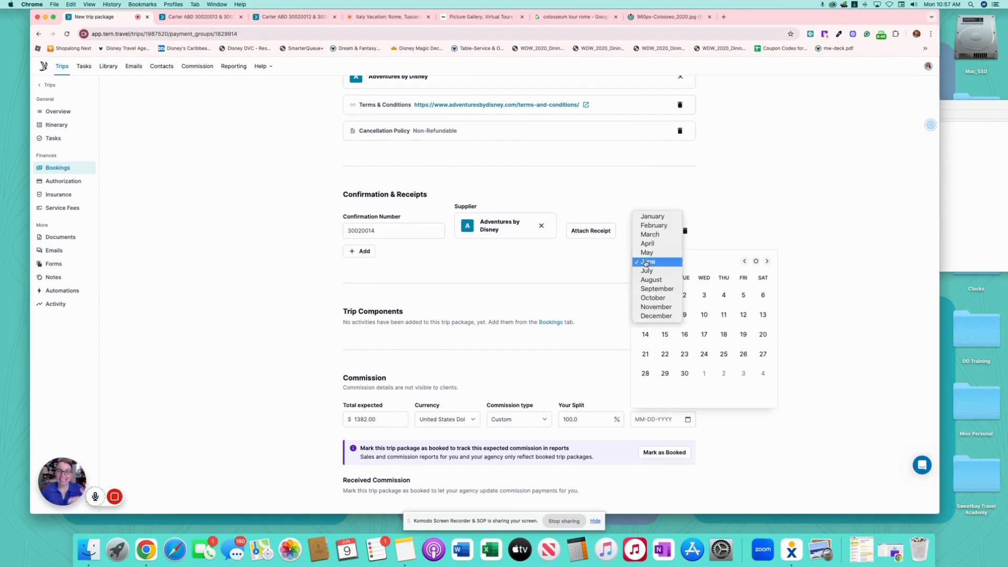
click(659, 217)
click(684, 314)
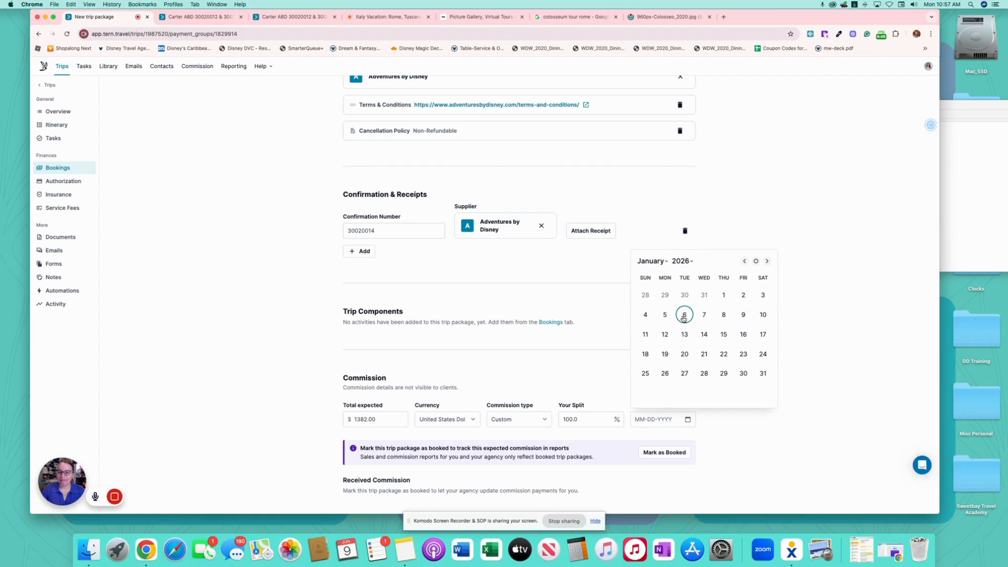
click(689, 419)
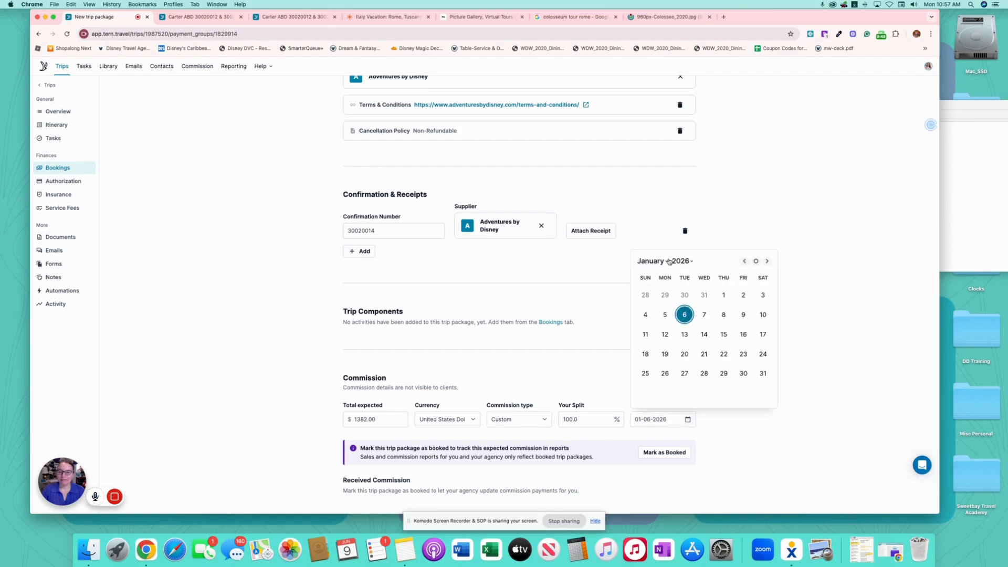
click(668, 260)
click(667, 284)
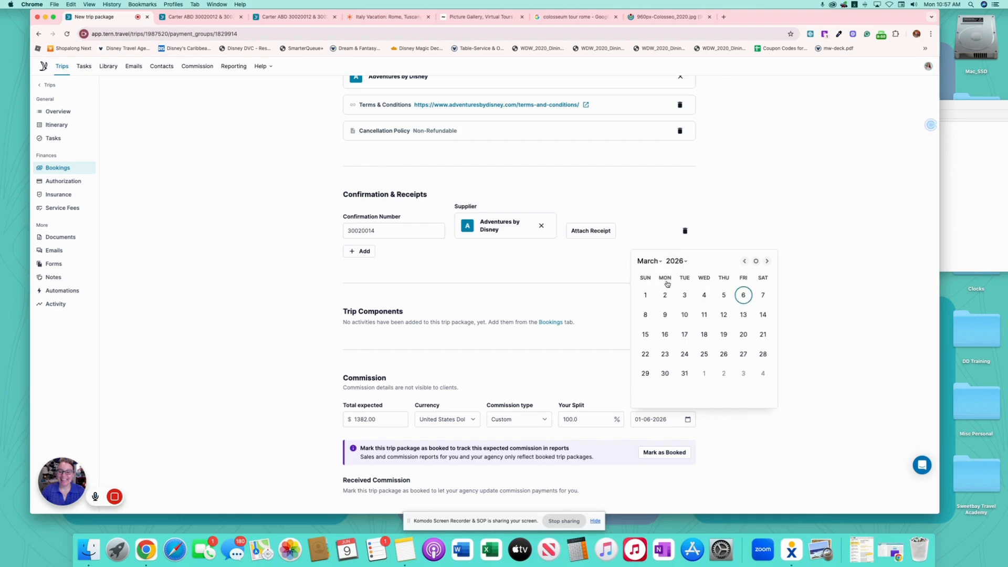
click(743, 294)
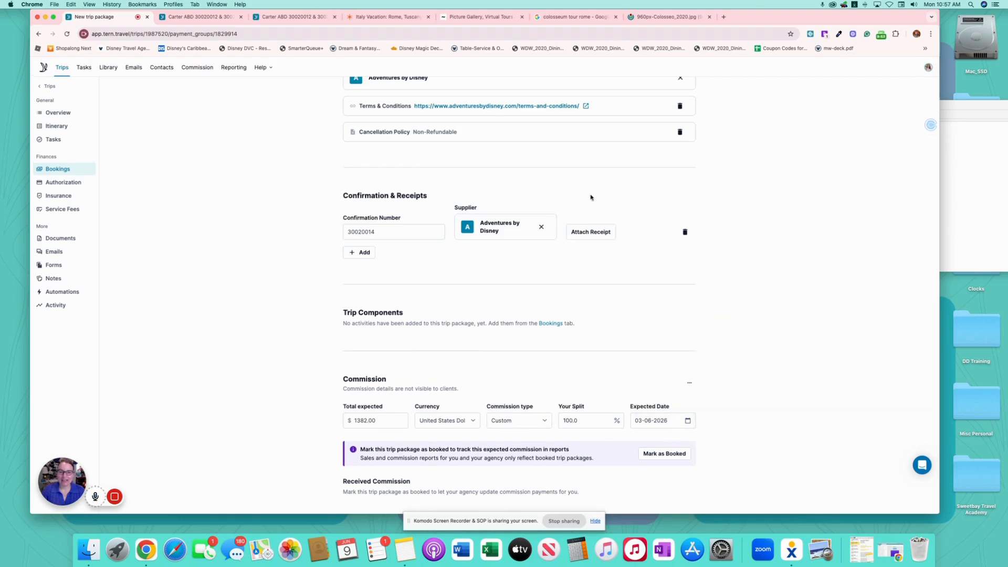
scroll(406, 156, up, 15)
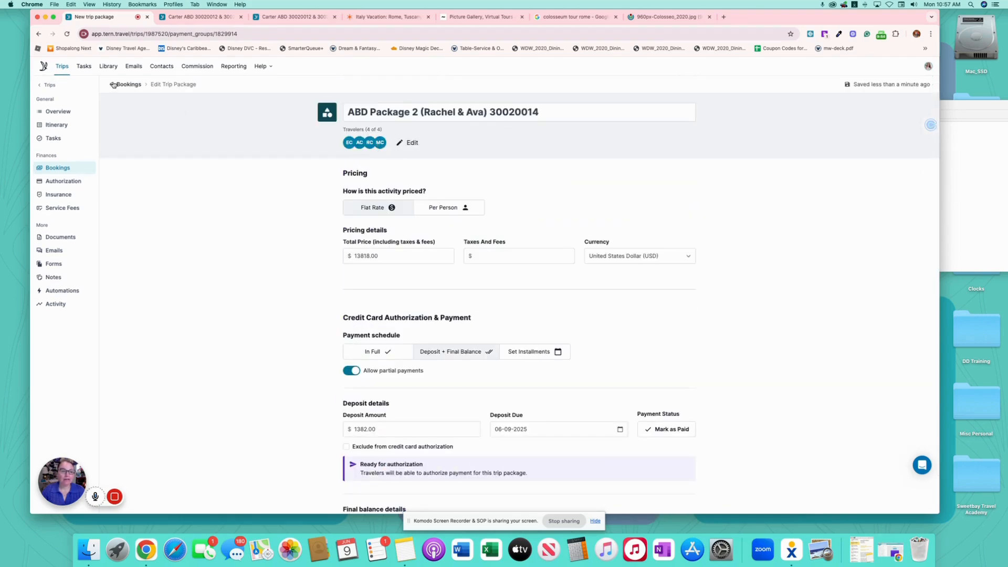
- Preview the trip as the client, publish the latest changes, and open the live itinerary privately
click(113, 85)
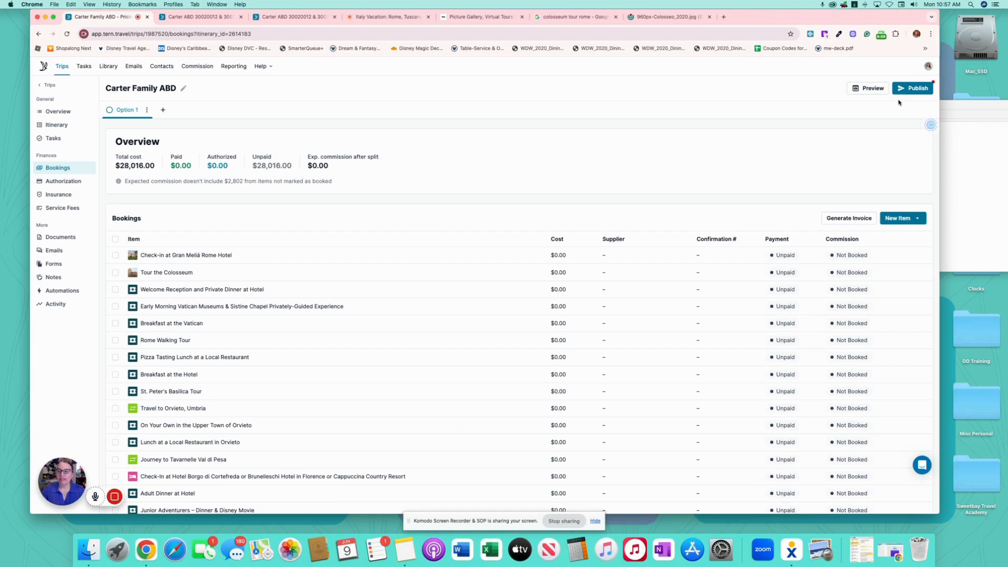
click(872, 89)
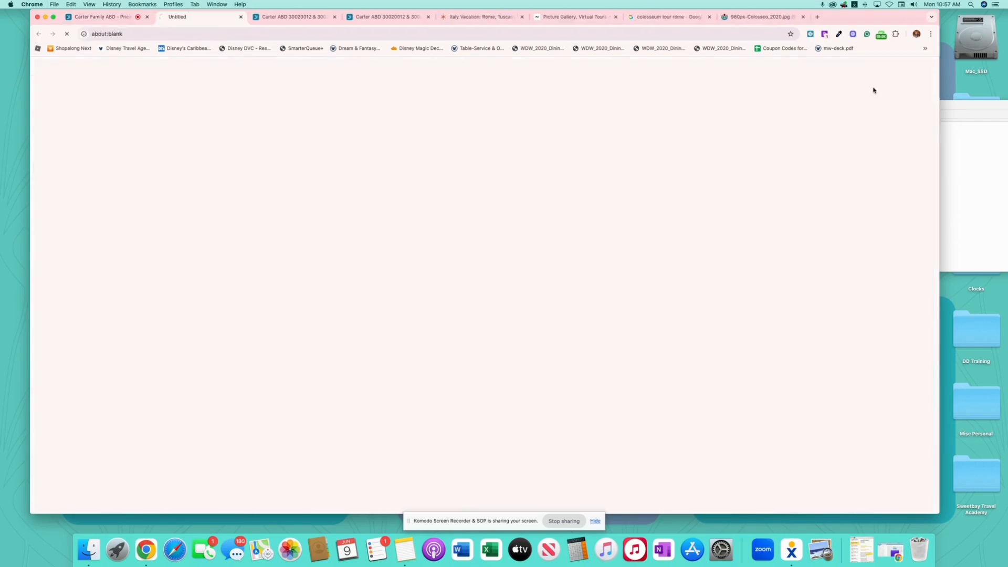
scroll(535, 267, down, 5)
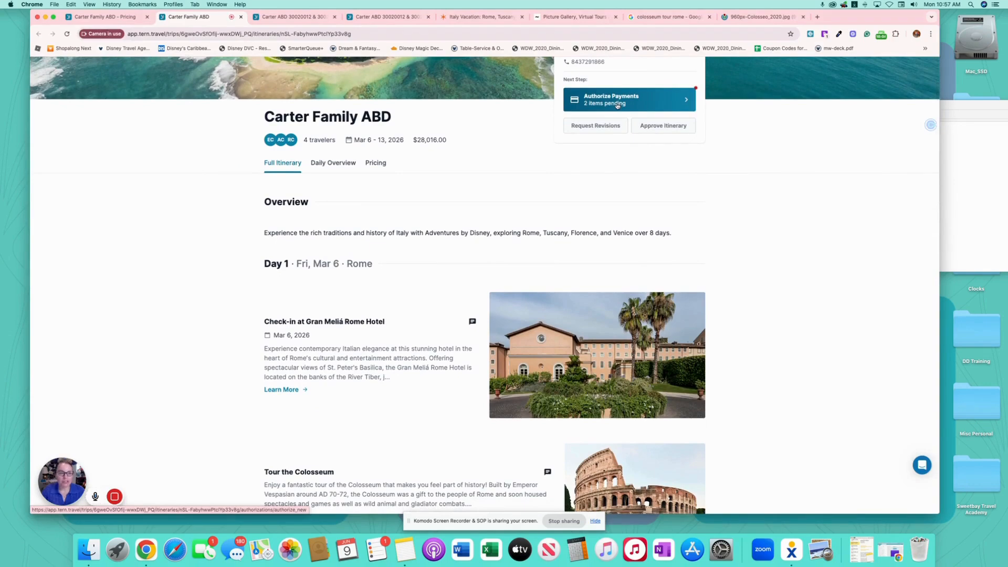
scroll(461, 225, down, 9)
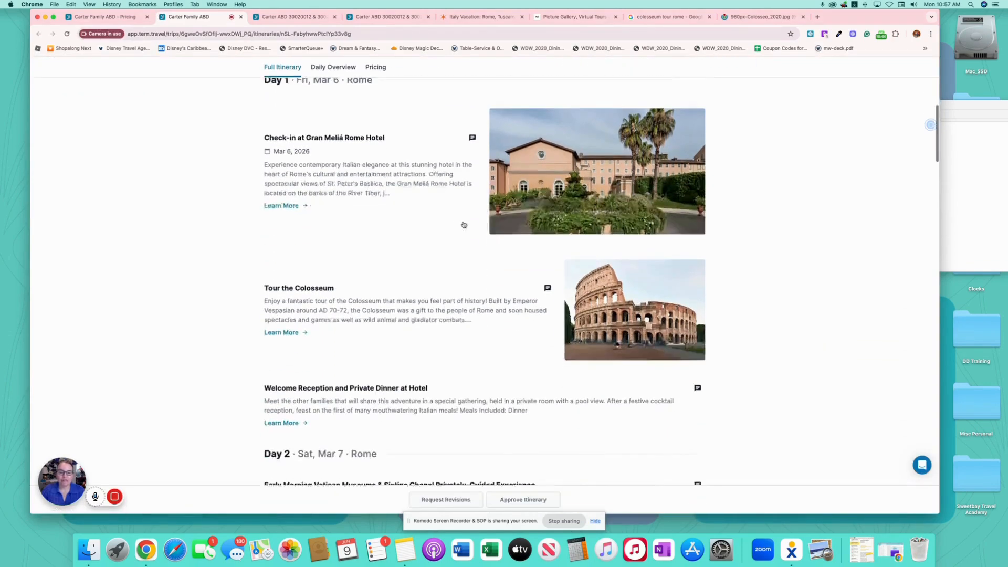
scroll(462, 224, up, 15)
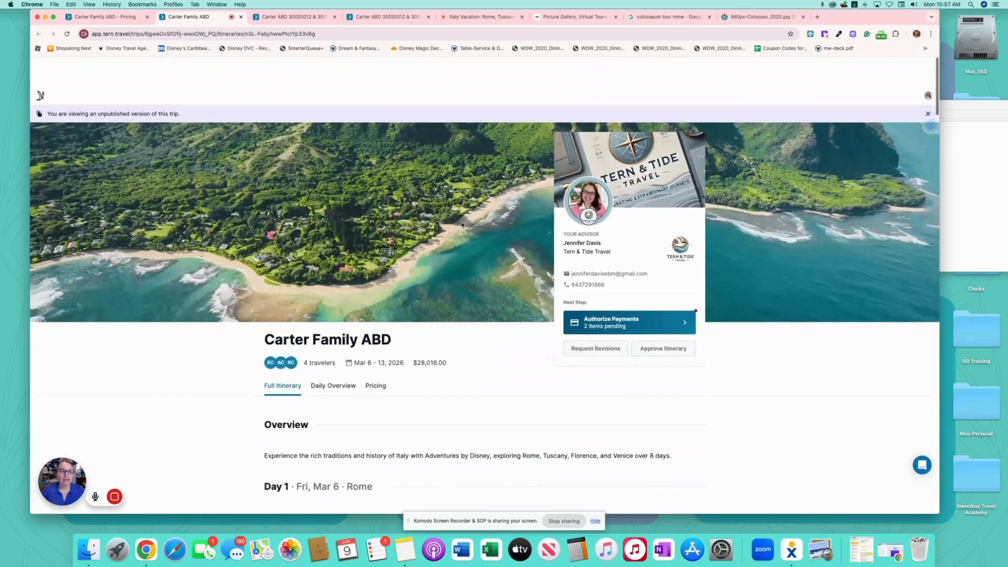
click(241, 17)
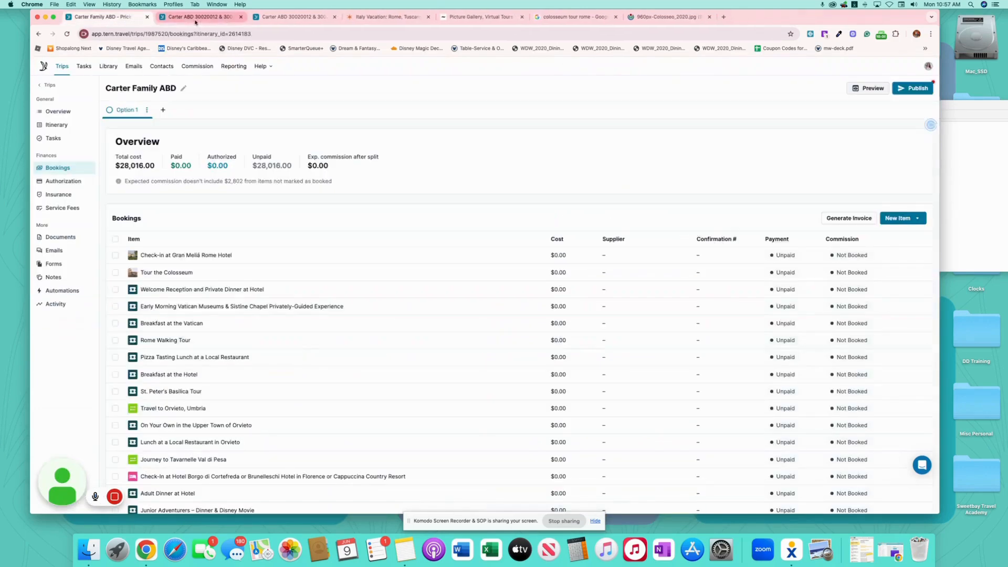
click(915, 88)
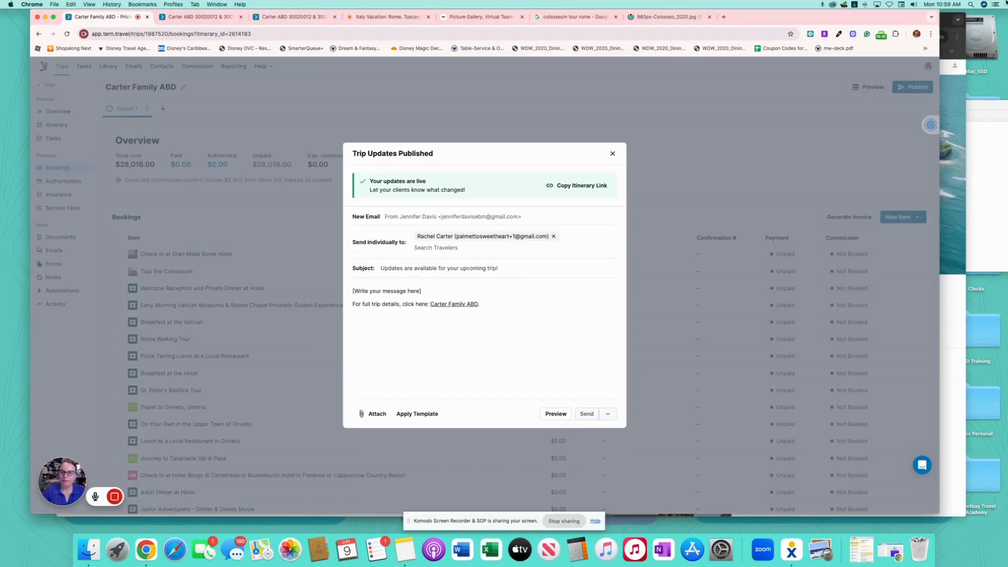
click(946, 24)
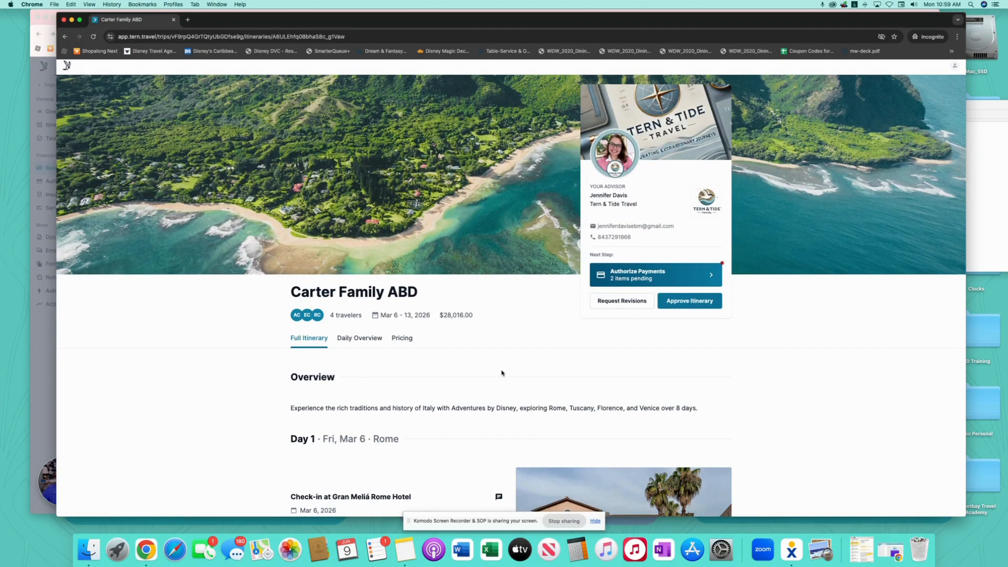
- From the client view's Pricing tab, approve the Carter Family ABD itinerary
scroll(502, 373, up, 1)
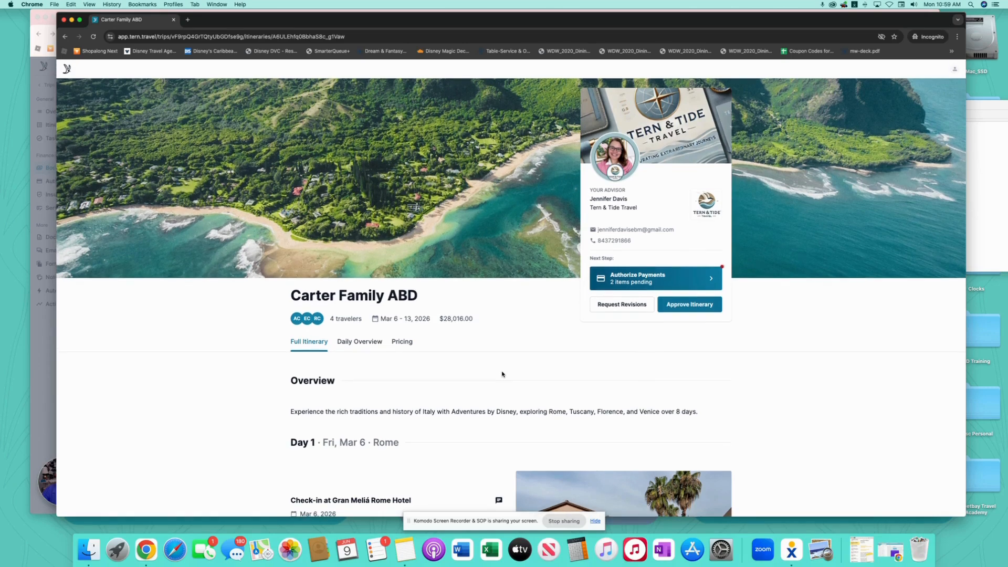
scroll(521, 374, down, 8)
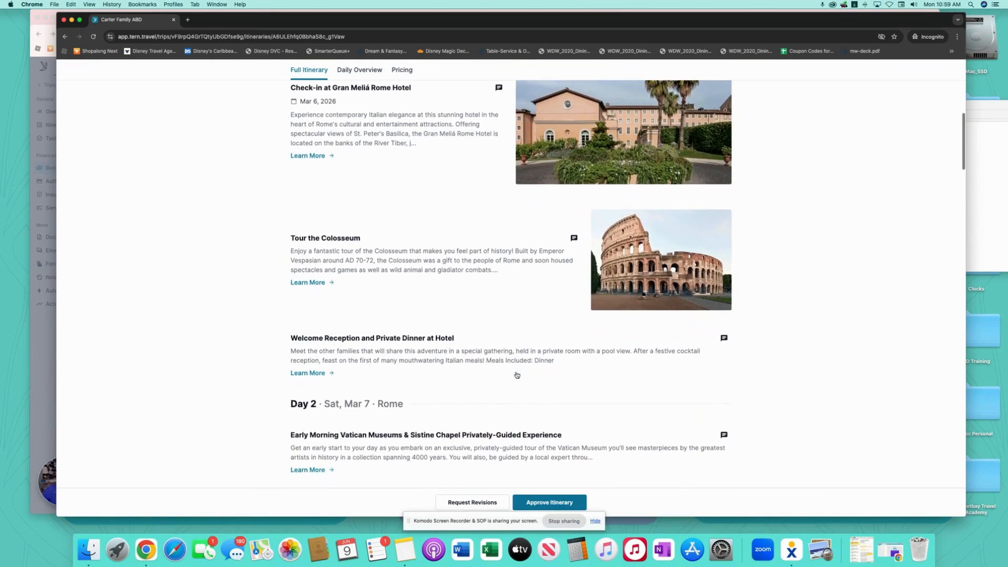
scroll(517, 375, up, 8)
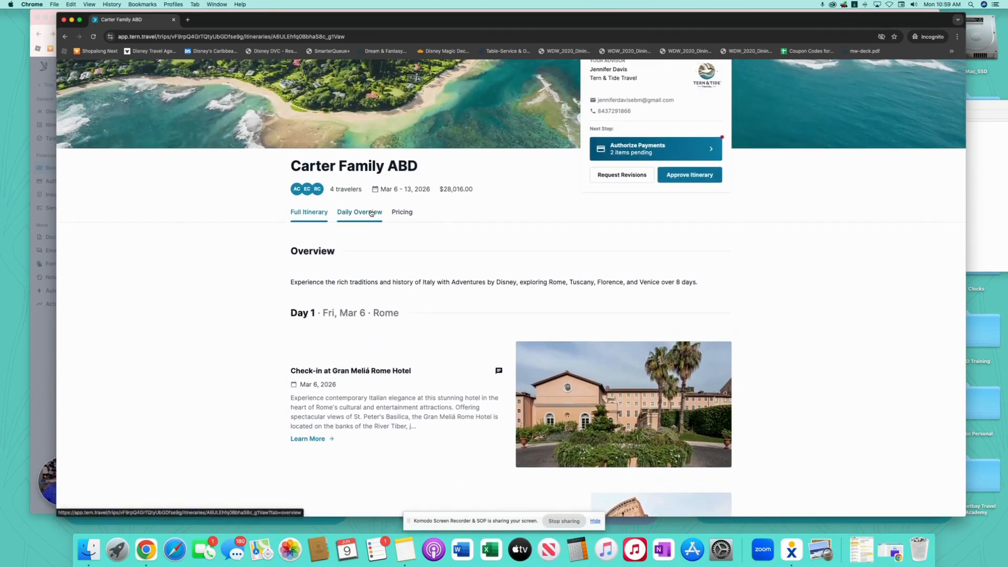
click(371, 212)
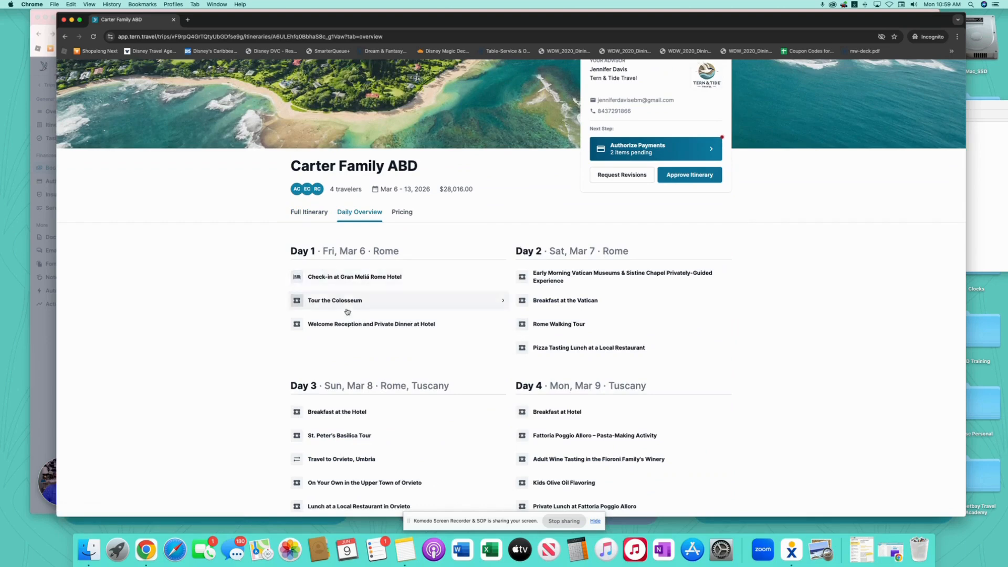
click(401, 212)
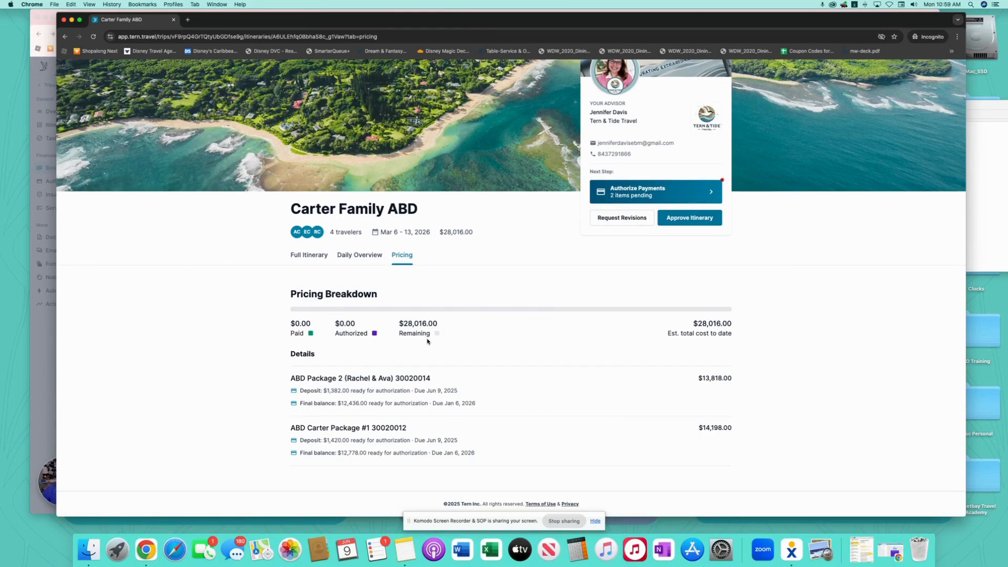
click(692, 218)
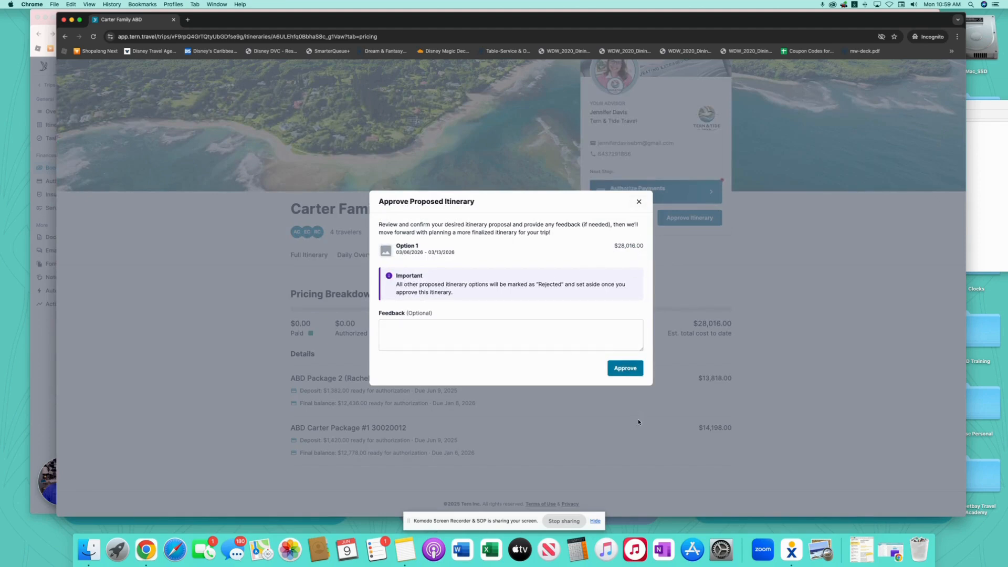
click(630, 370)
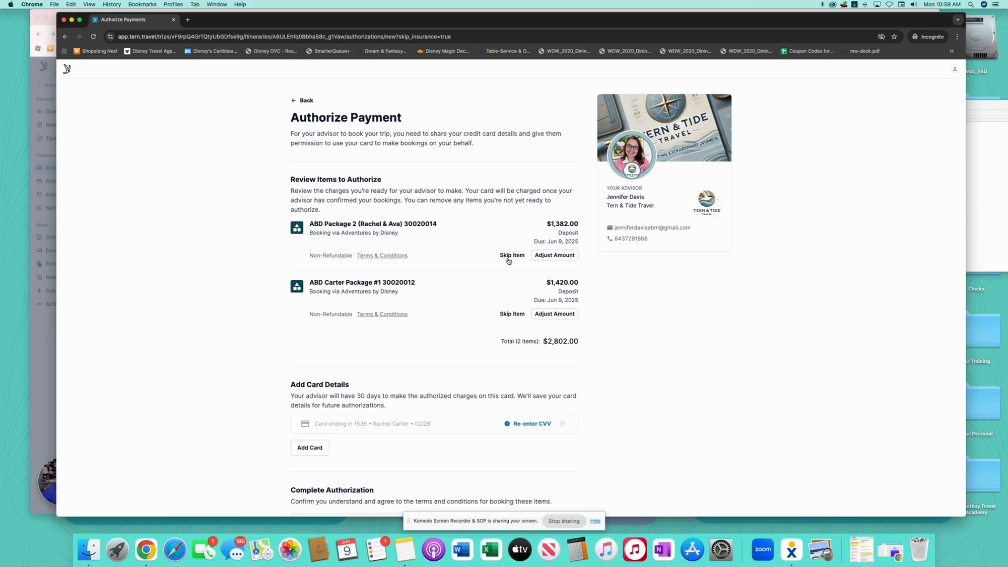
- Re-enter the saved card's security code and save the card info
scroll(448, 315, down, 5)
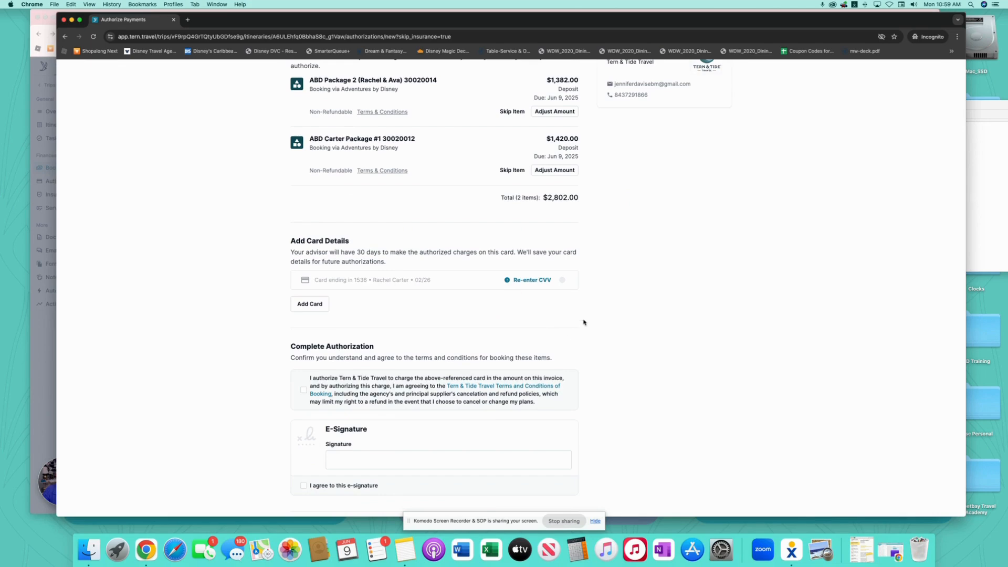
click(538, 283)
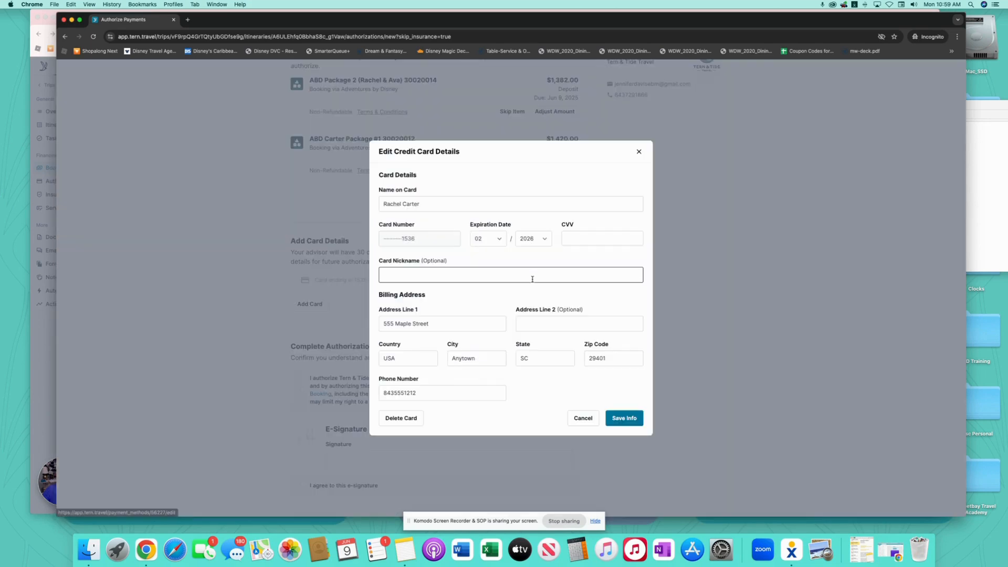
click(583, 236)
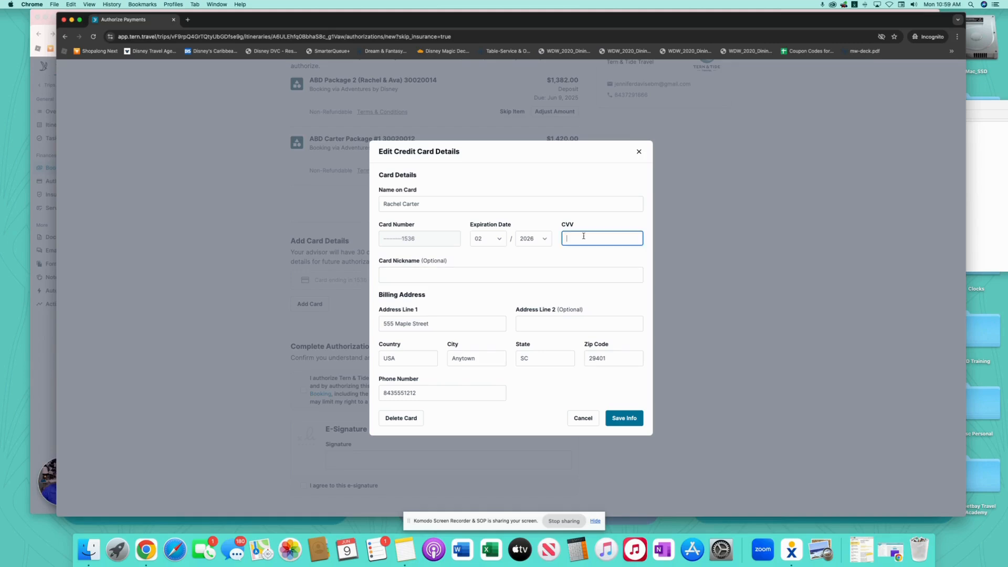
click(633, 421)
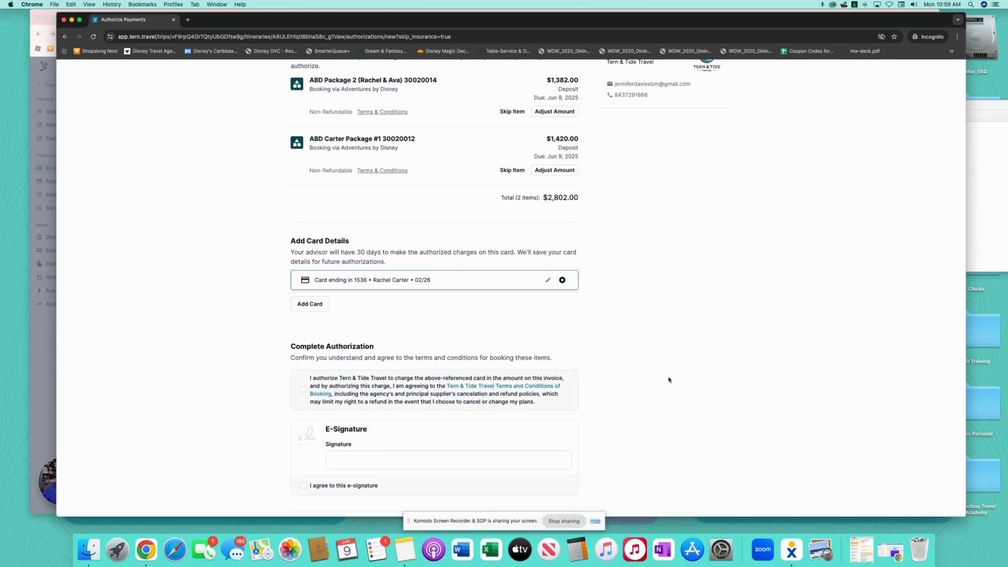
- Accept the terms, e-sign with the client's name, and submit the $2,802.00 deposit authorization
scroll(668, 379, down, 3)
click(304, 298)
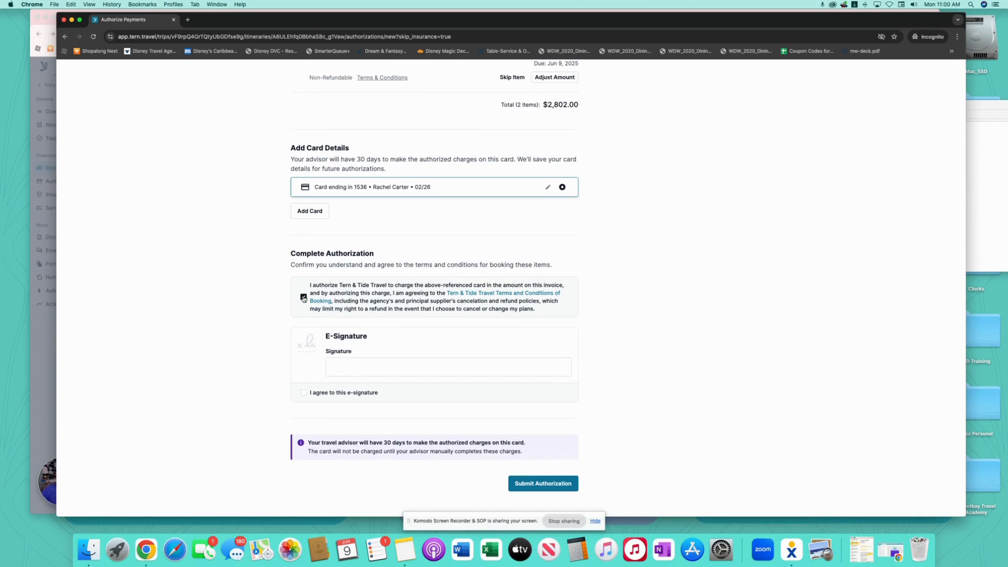
click(386, 371)
text(test)
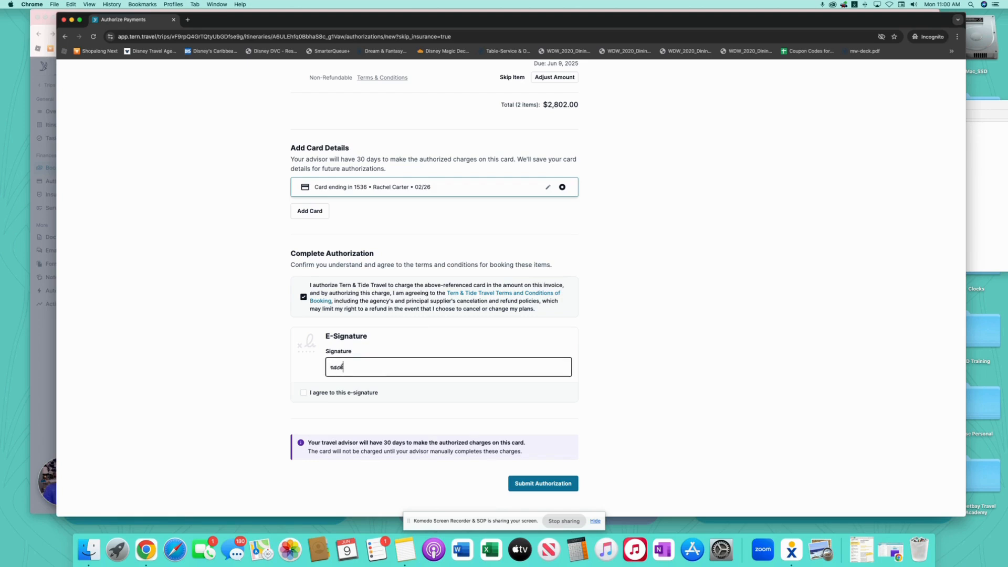
key(BackSpace)
key(BackSpace)
click(305, 393)
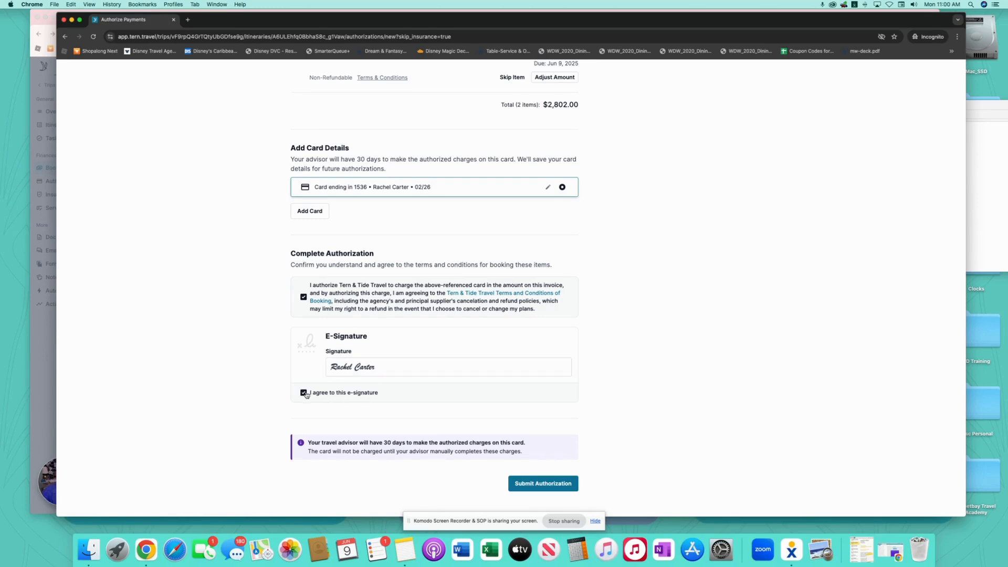
click(566, 490)
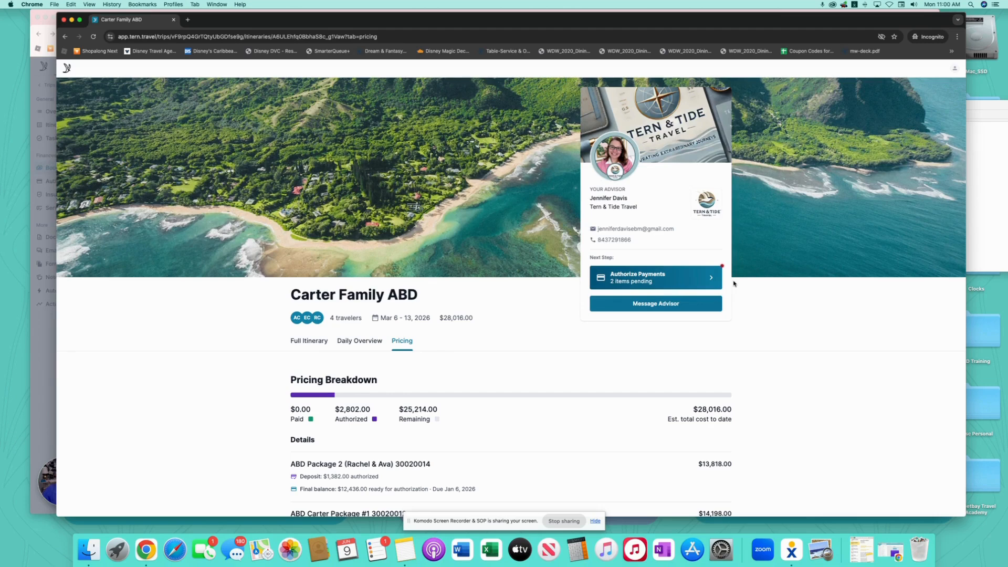
- Dismiss the Trip Updates Published notice and open ABD Carter Package #1's payment details
click(51, 25)
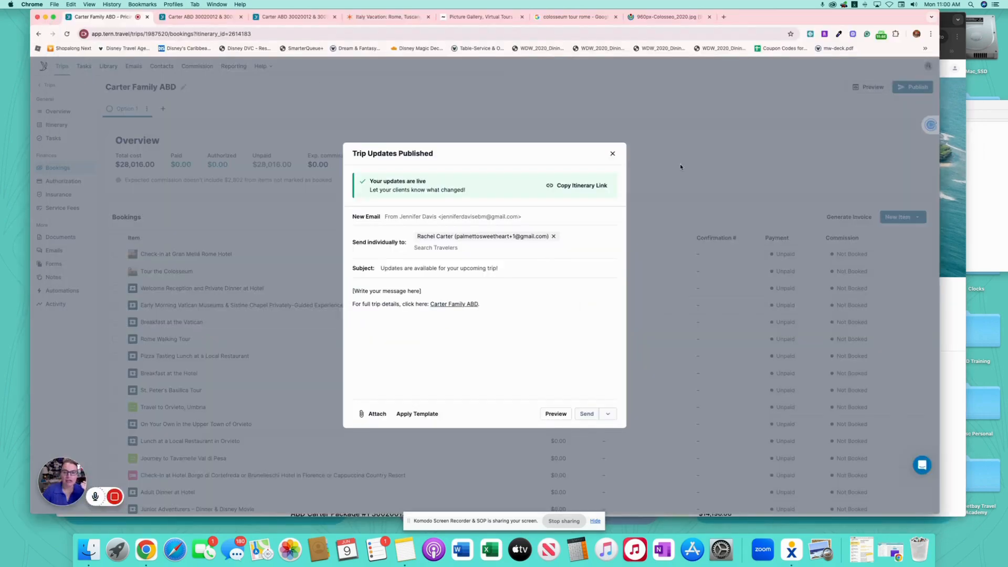
click(613, 152)
scroll(444, 314, down, 10)
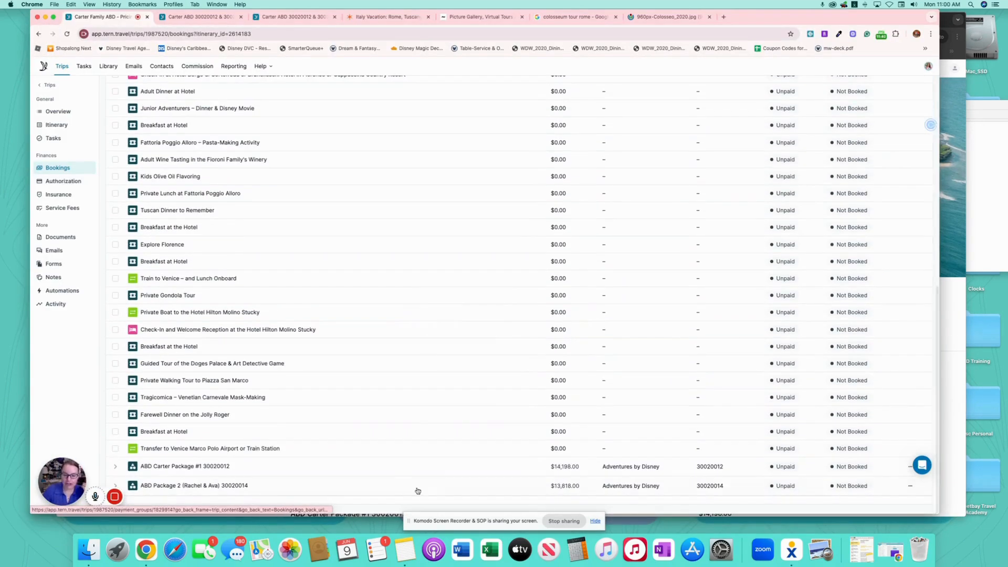
click(486, 460)
scroll(525, 385, down, 5)
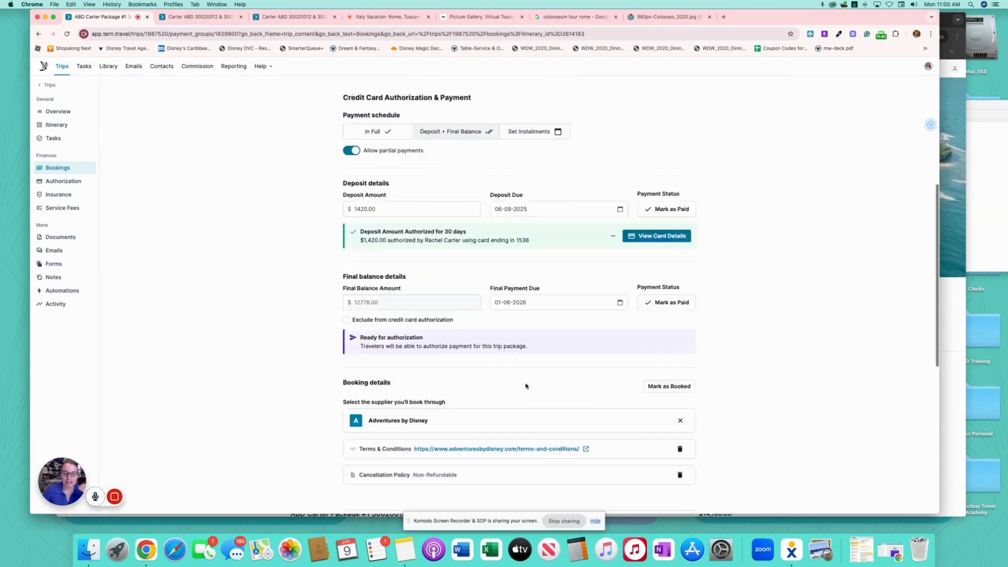
scroll(526, 385, up, 1)
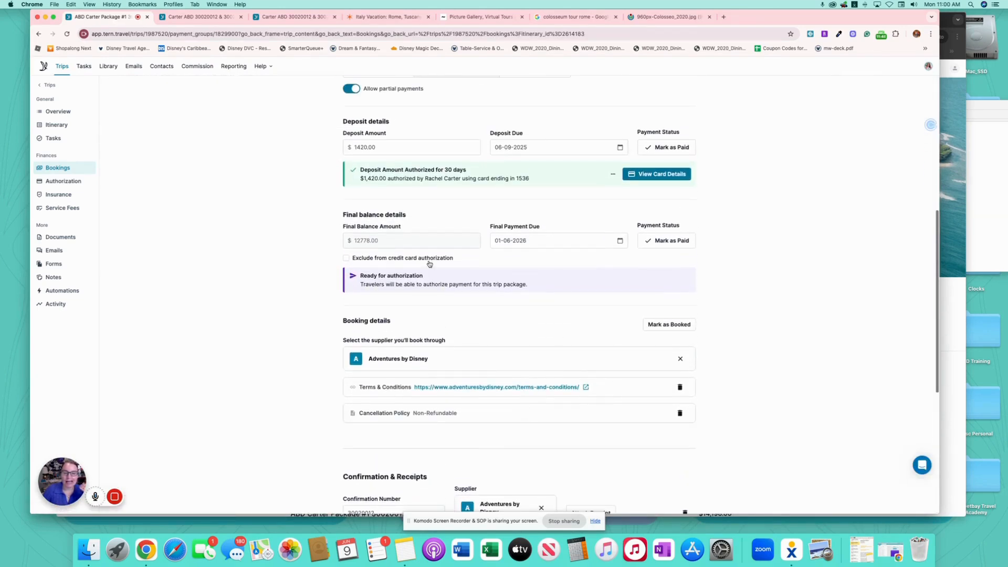
- Keep Package #1's final balance included in card authorization, then view the trip's Authorization list
click(347, 259)
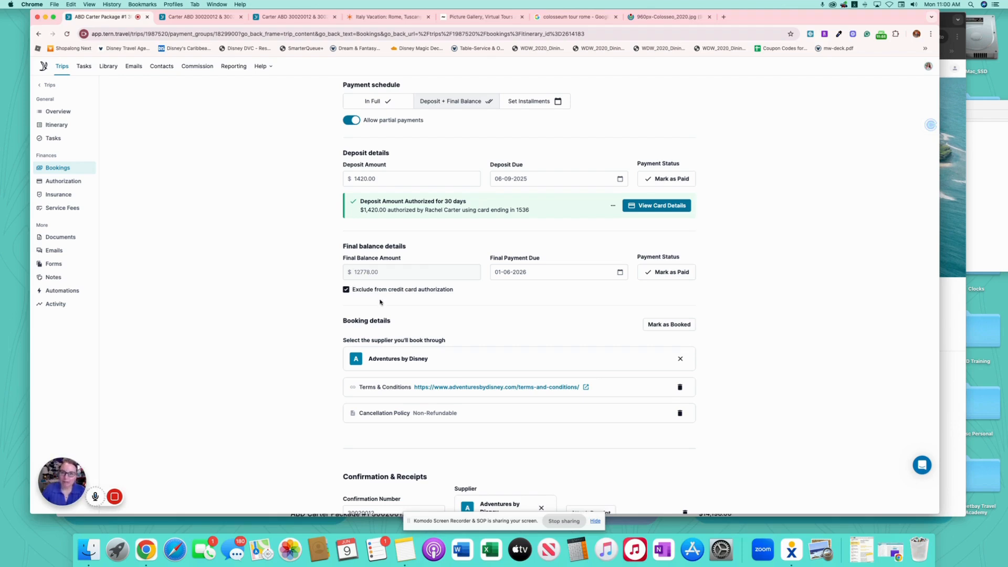
click(345, 289)
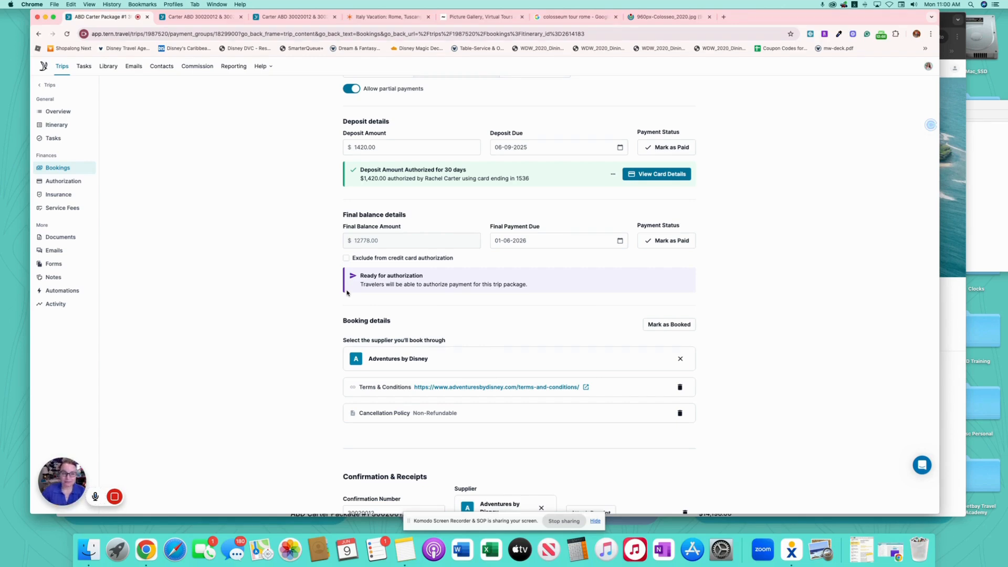
click(75, 182)
scroll(374, 296, down, 10)
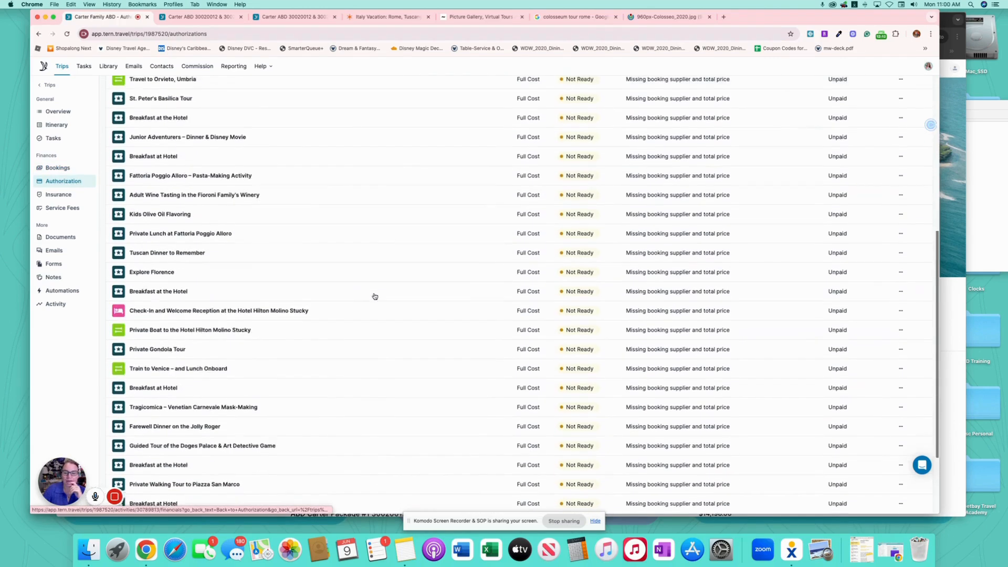
- Check the card details behind ABD Package 2's authorized deposit
scroll(375, 296, down, 3)
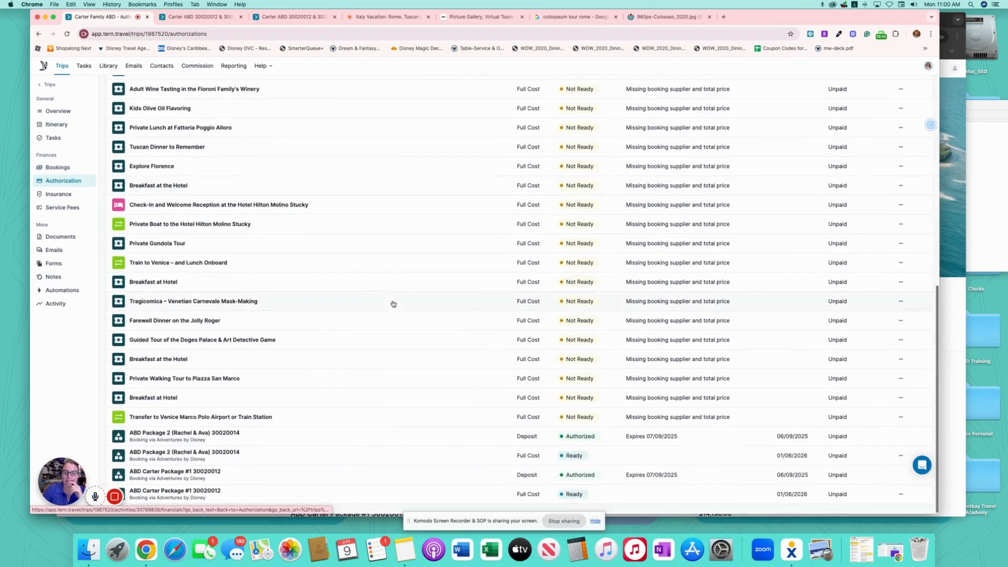
click(499, 437)
scroll(686, 376, down, 4)
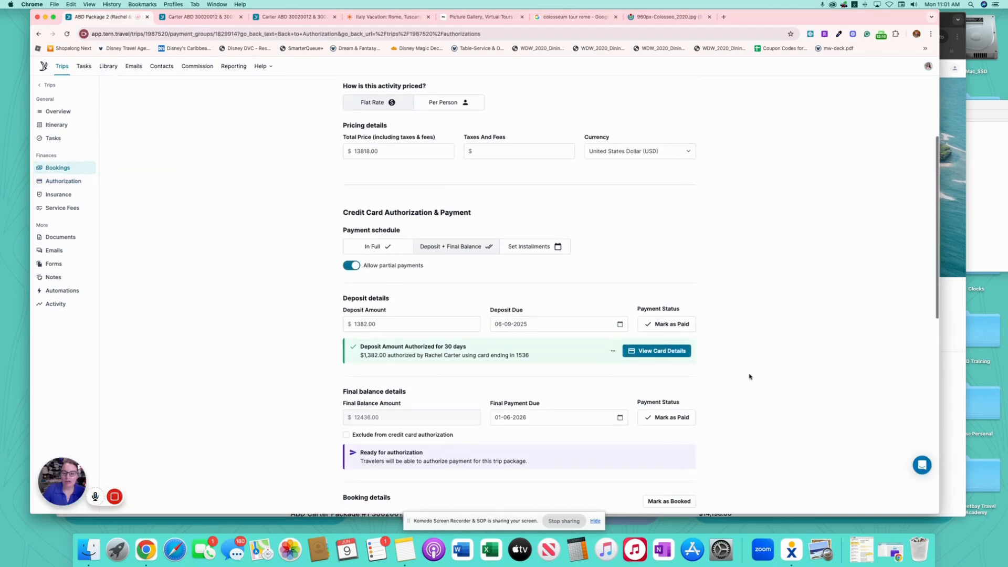
scroll(749, 377, down, 3)
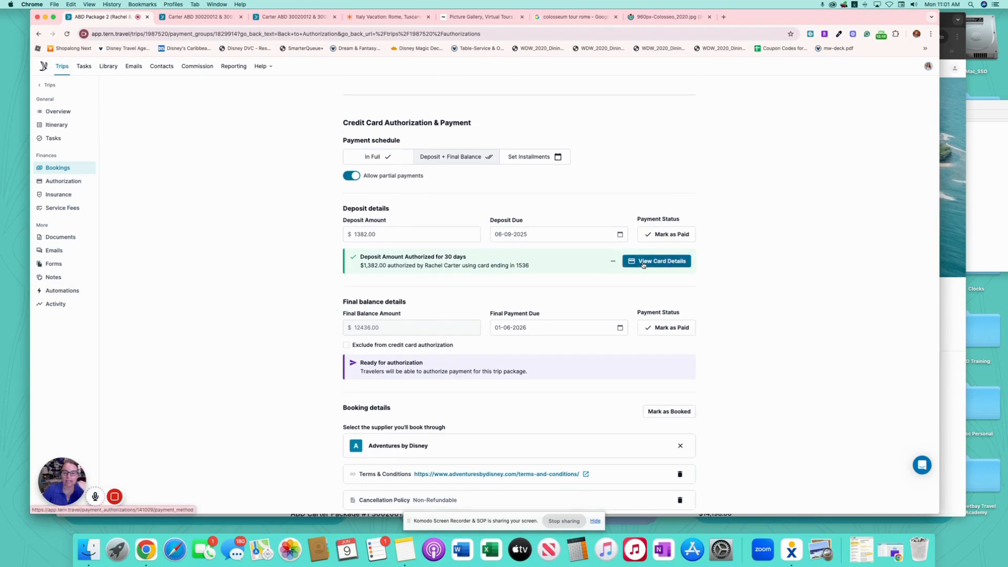
click(642, 261)
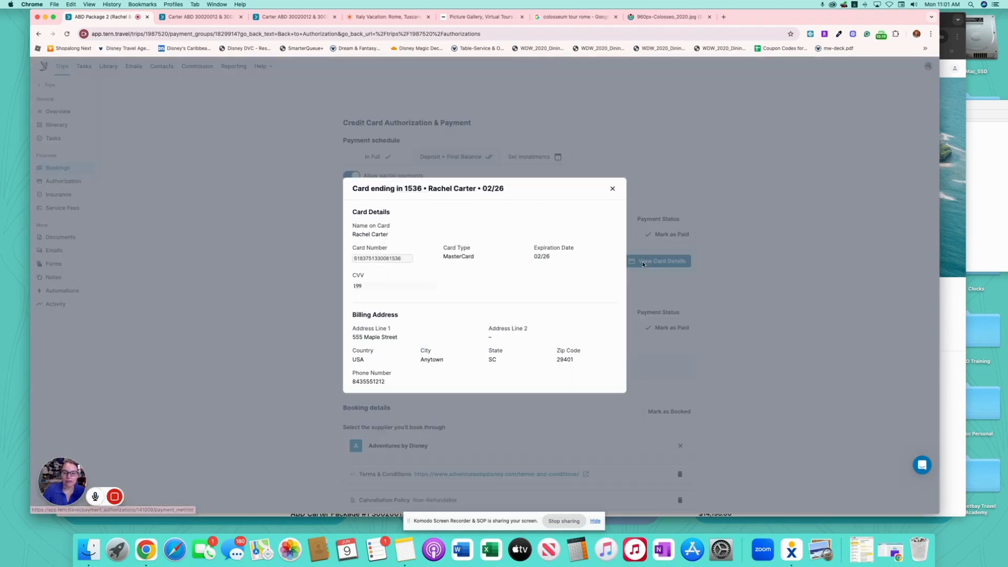
click(612, 190)
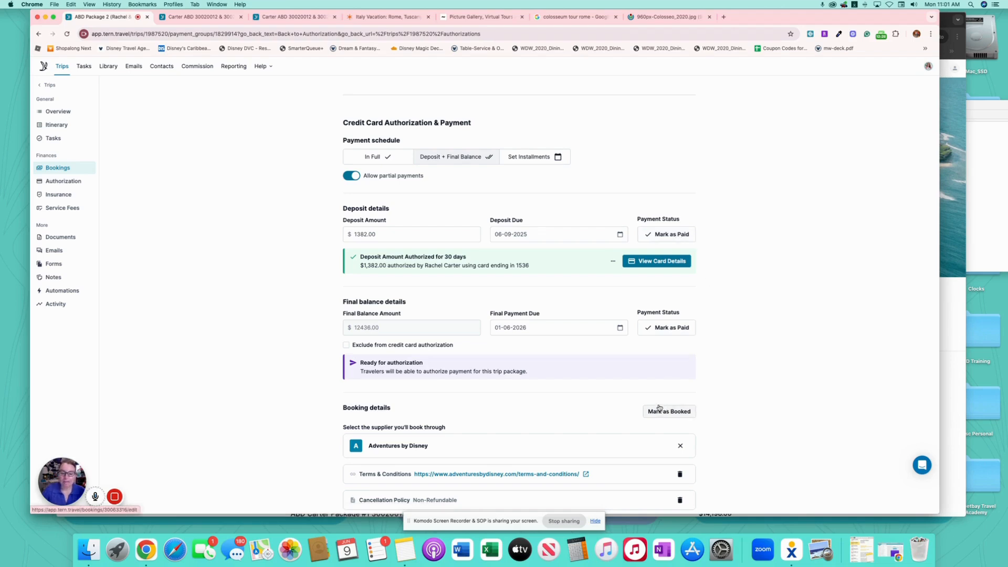
- Return to the Carter Family ABD trip overview and begin adding a trip tag
scroll(589, 399, down, 2)
scroll(589, 399, up, 7)
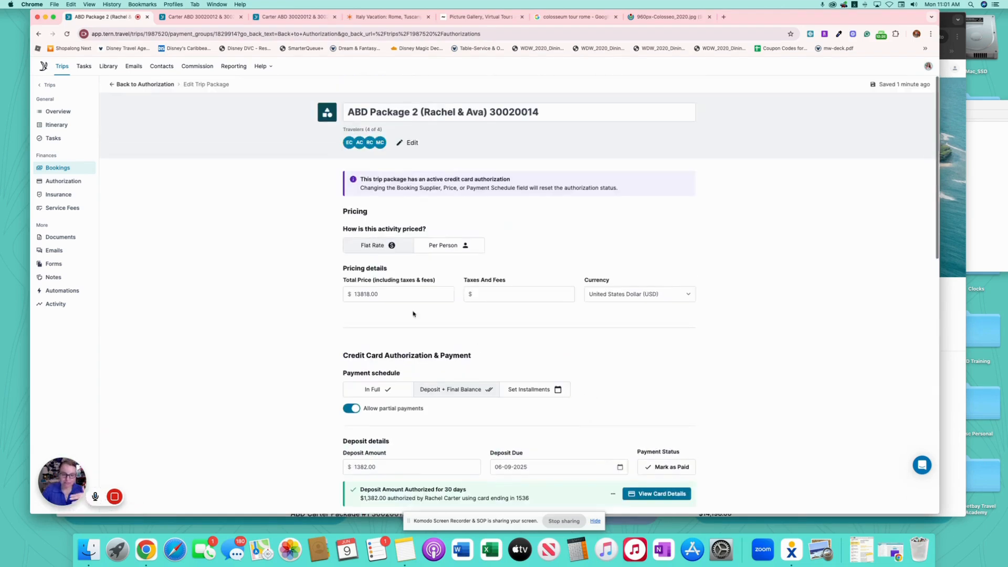
click(57, 112)
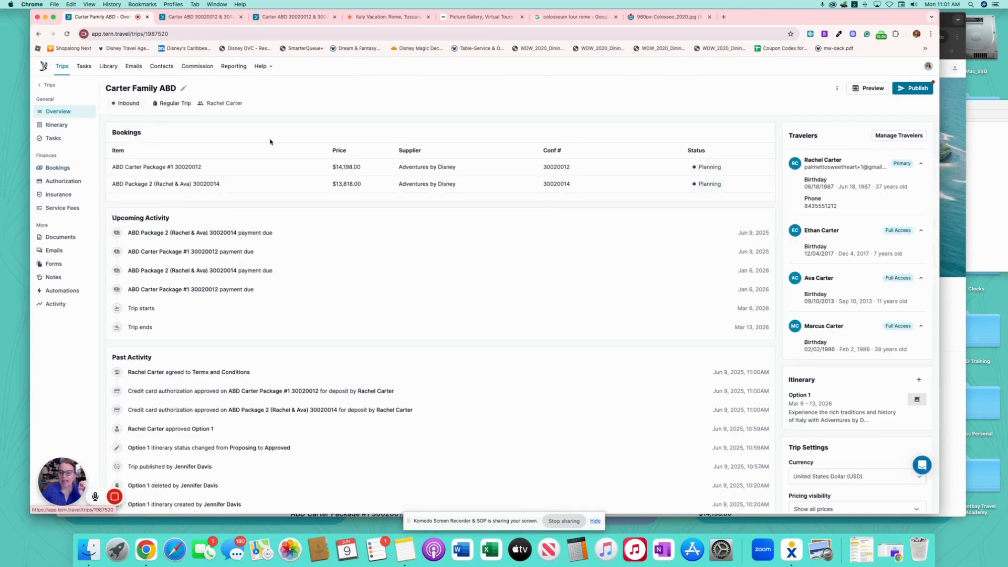
scroll(880, 422, down, 3)
click(816, 384)
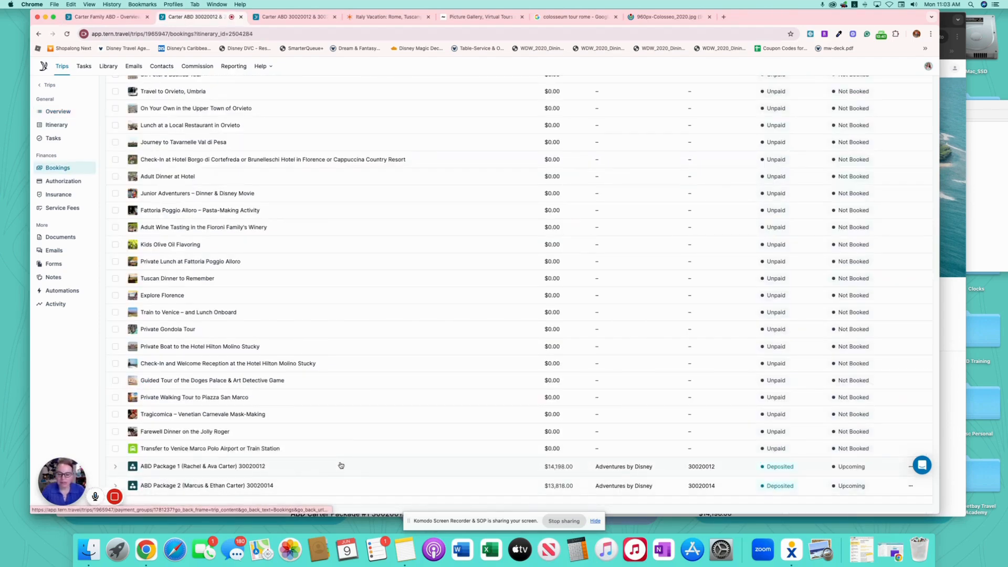
- Open ABD Package 1 and scroll down to its Confirmation & Receipts section
click(341, 465)
scroll(681, 421, down, 3)
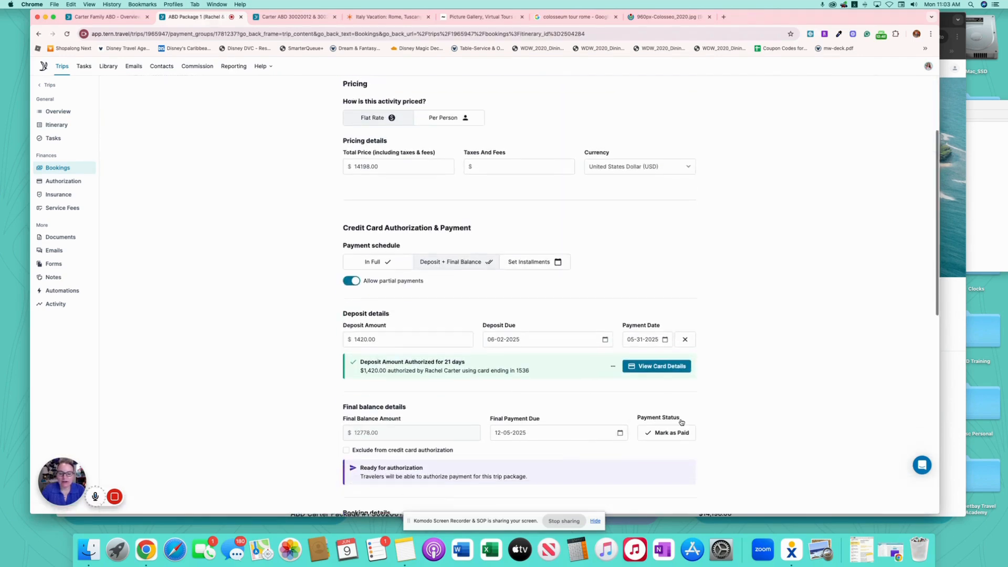
scroll(680, 422, down, 1)
scroll(725, 344, down, 3)
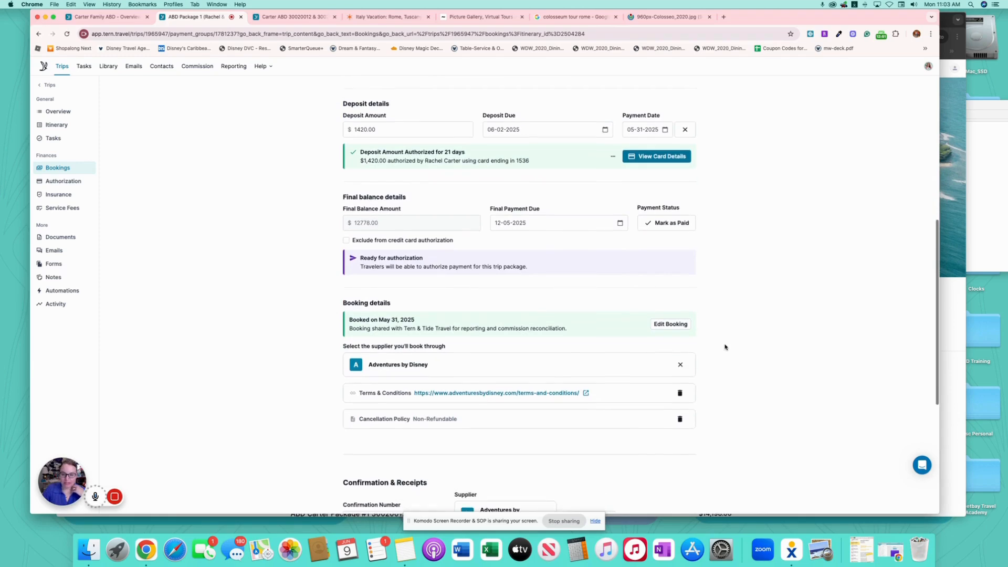
scroll(724, 347, down, 5)
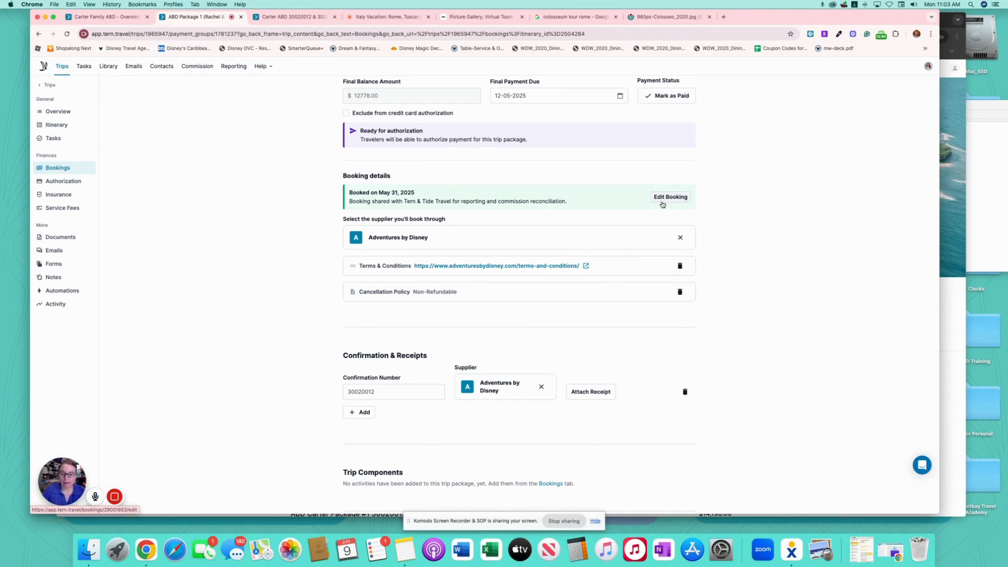
scroll(581, 270, down, 3)
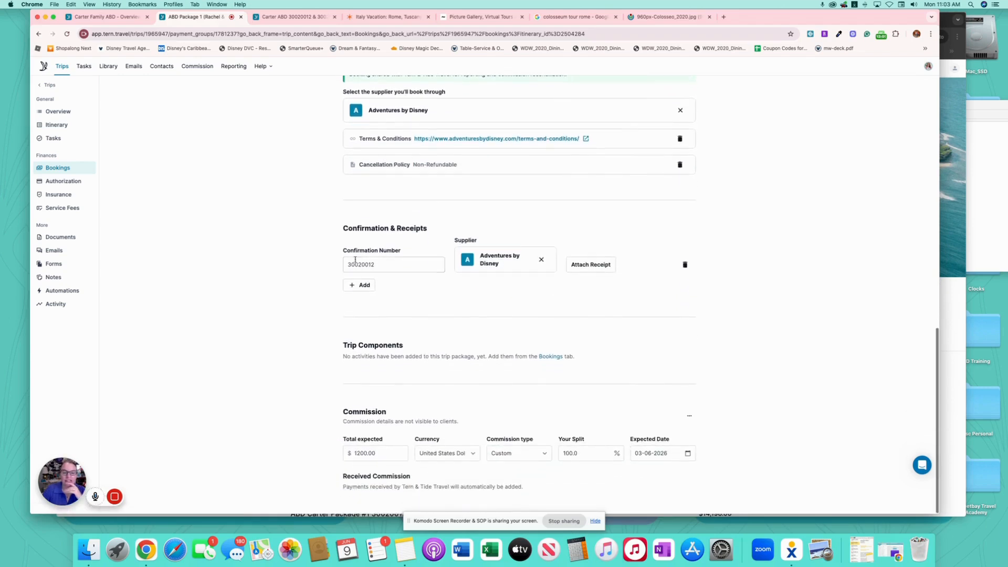
- Add a second confirmation number entry, then delete it so only the original remains
drag(387, 264, 313, 262)
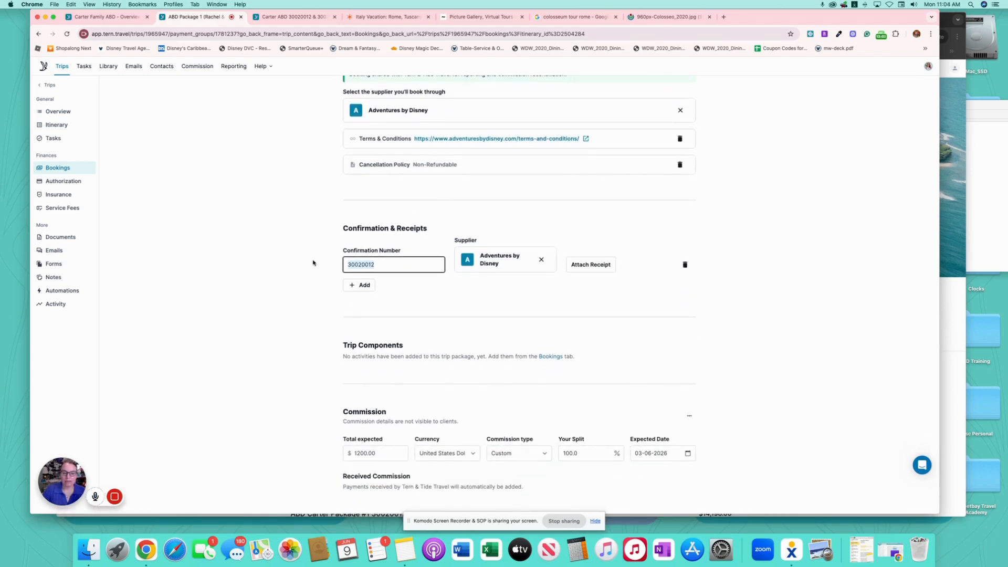
click(364, 285)
click(394, 308)
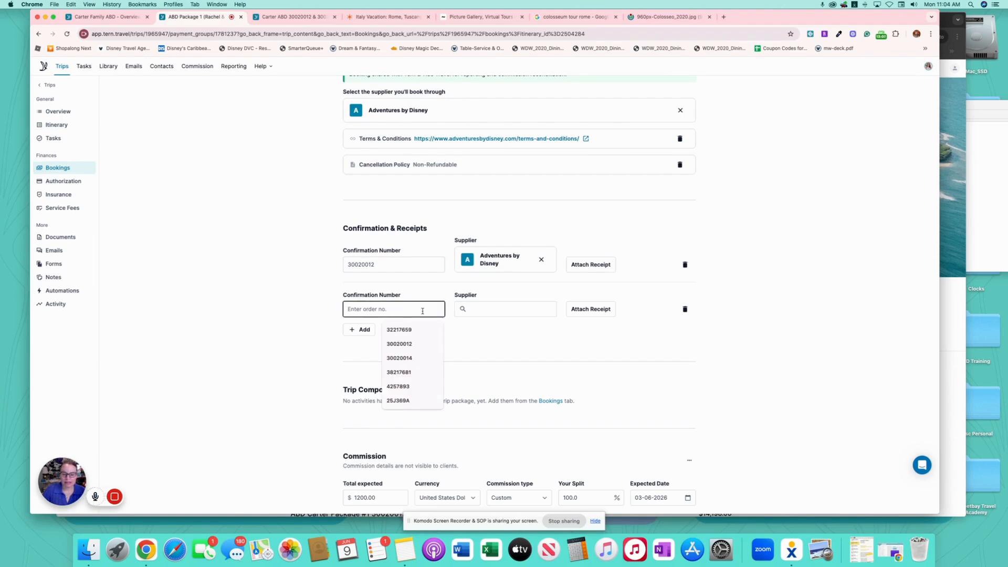
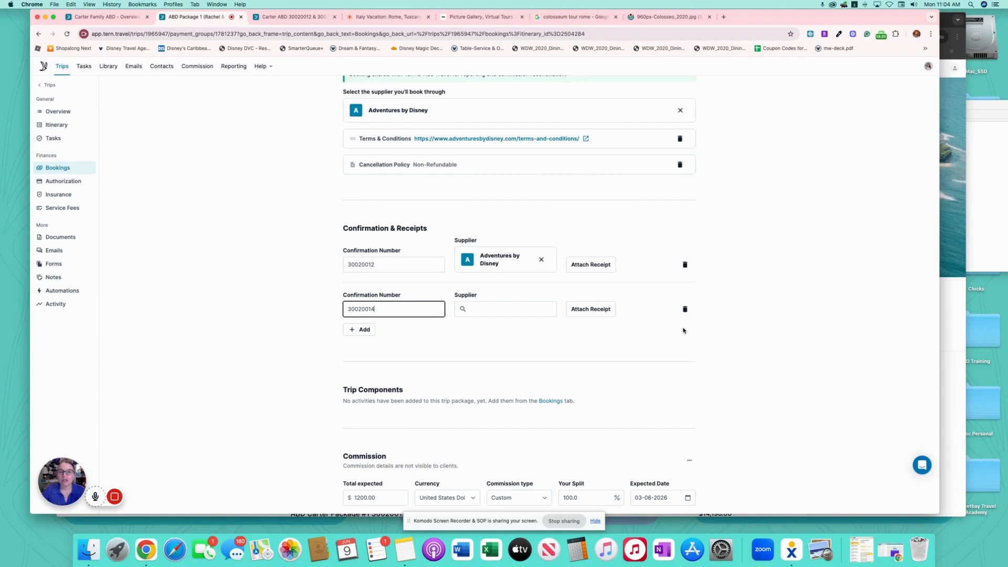
click(684, 309)
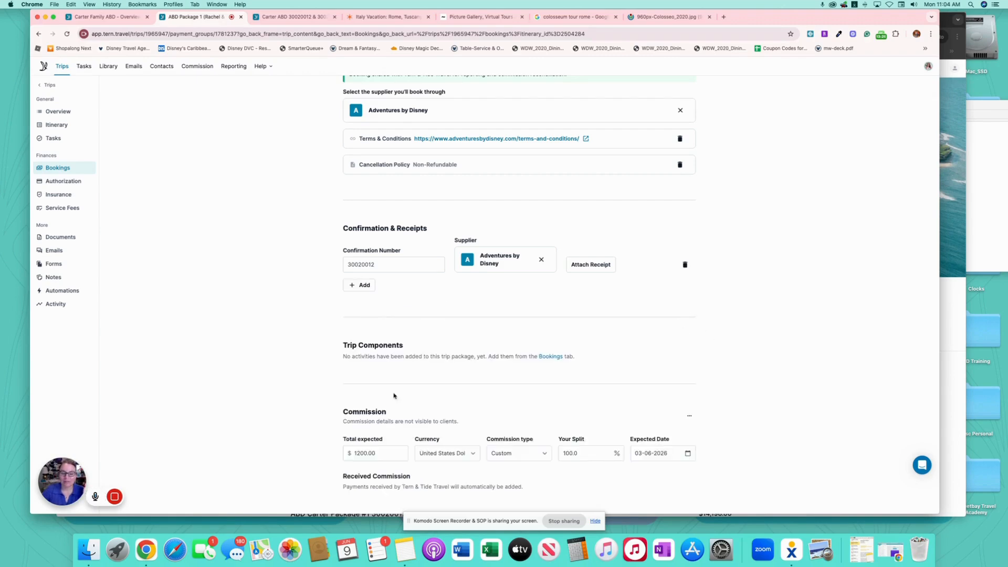
scroll(279, 288, up, 10)
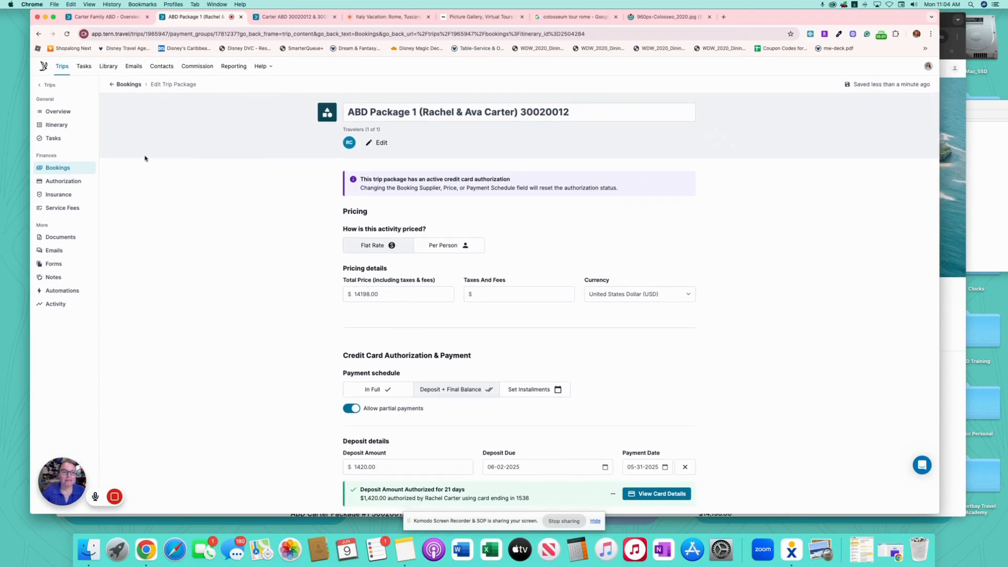
- Review the trip overview's Bookings, Upcoming Activity and Past Activity, with both ABD packages Booked
click(58, 111)
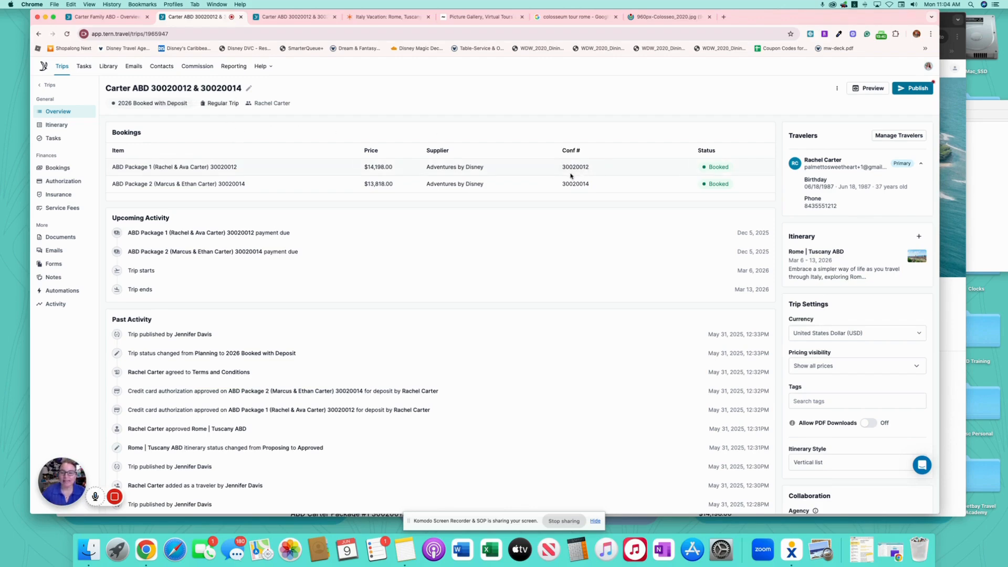
scroll(446, 232, down, 1)
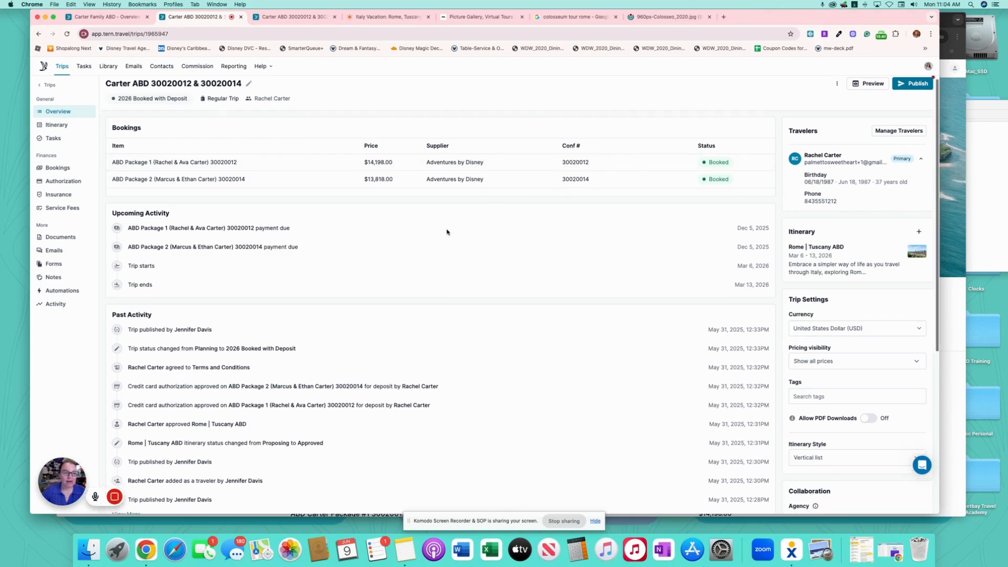
scroll(399, 259, down, 3)
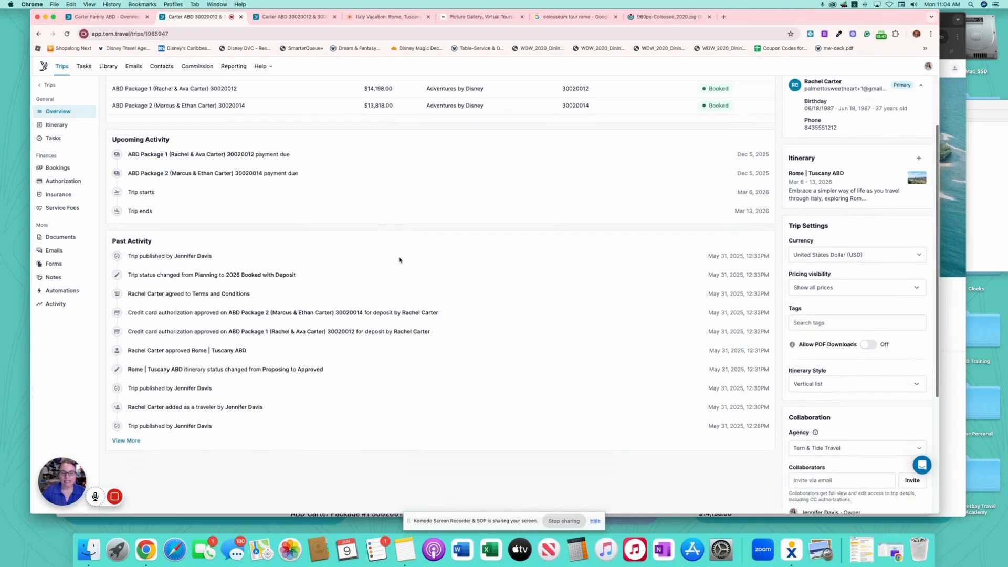
scroll(279, 210, down, 2)
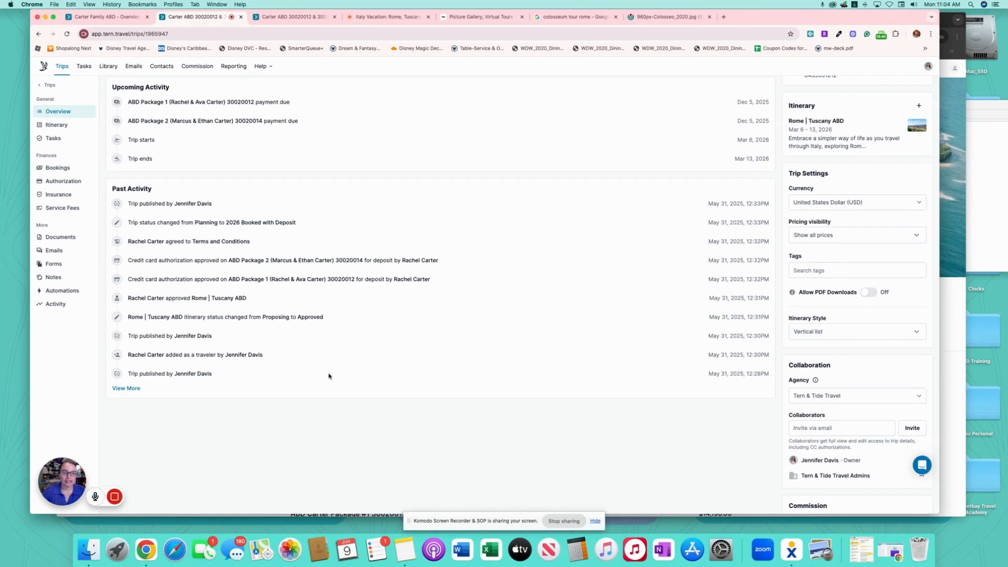
scroll(379, 341, up, 5)
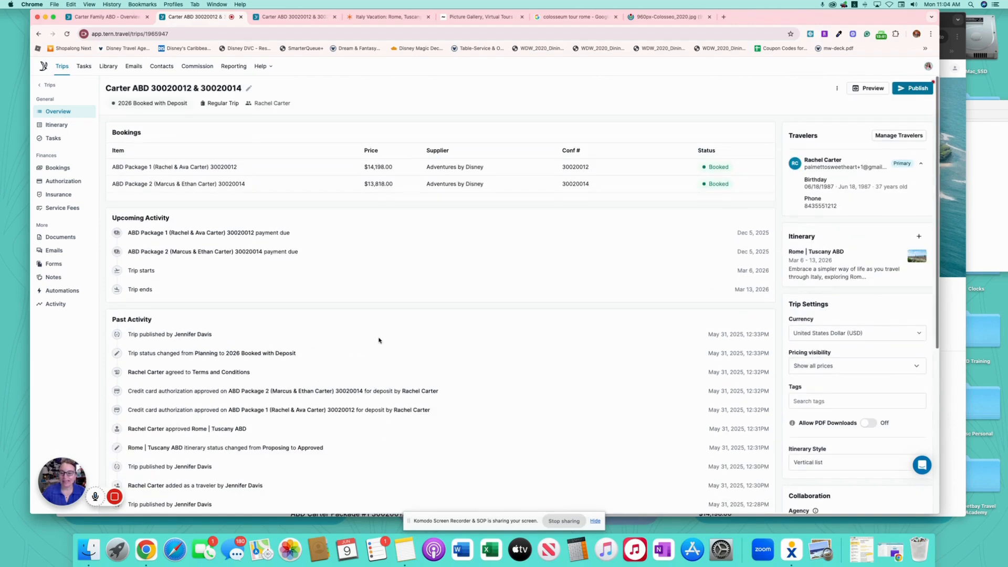
- Publish the Carter ABD itinerary updates to the client from the day board
click(63, 125)
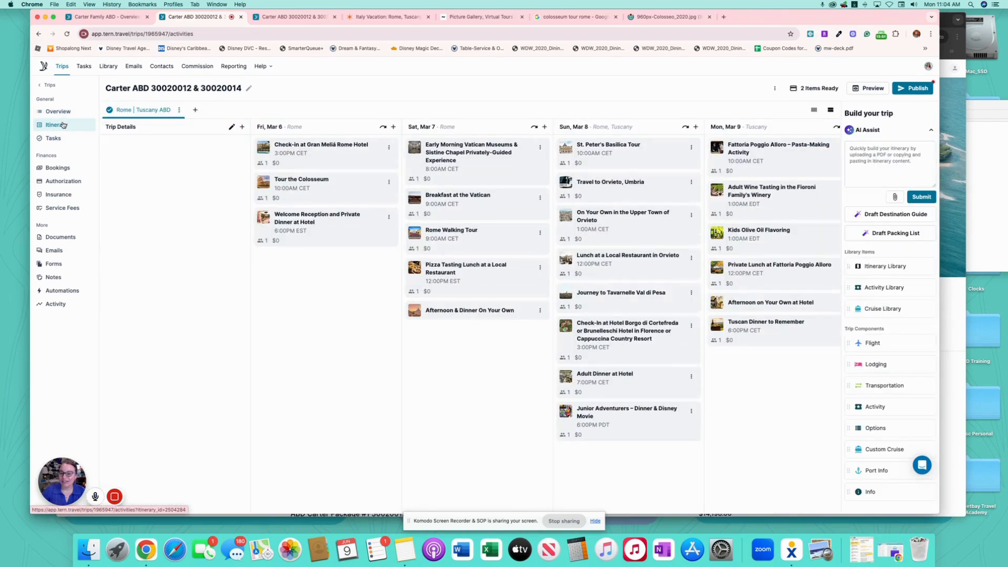
scroll(669, 359, right, 5)
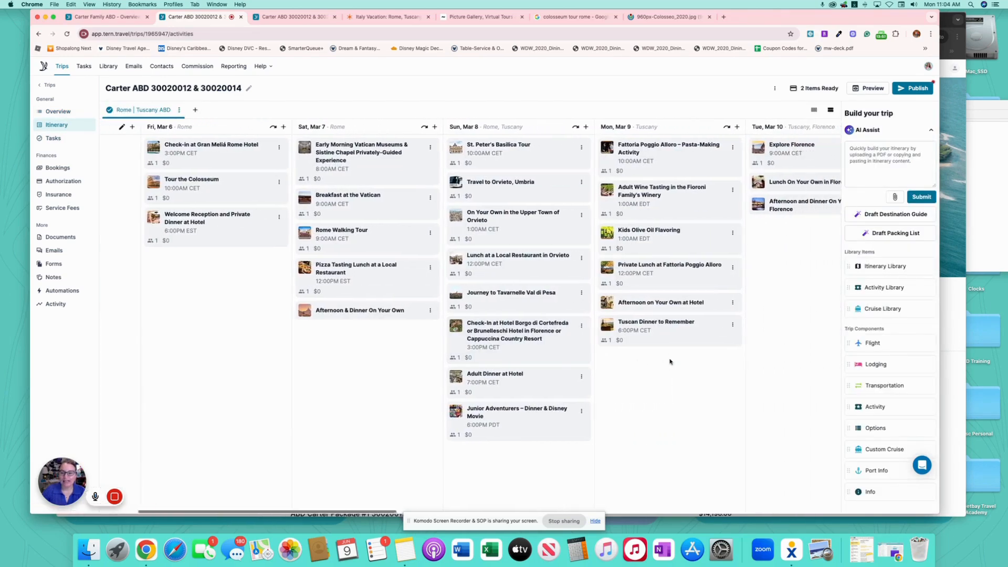
scroll(670, 361, right, 8)
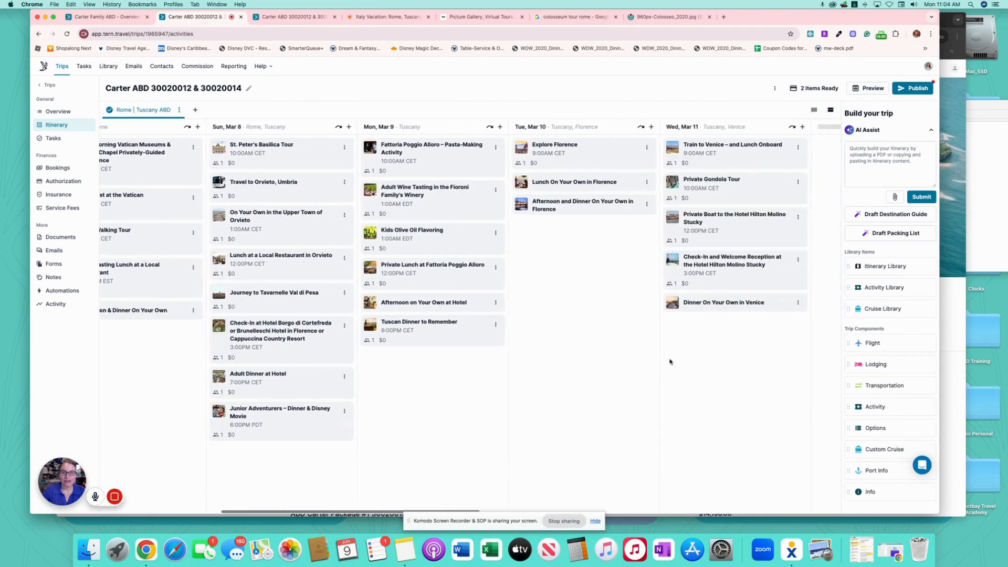
scroll(669, 361, right, 3)
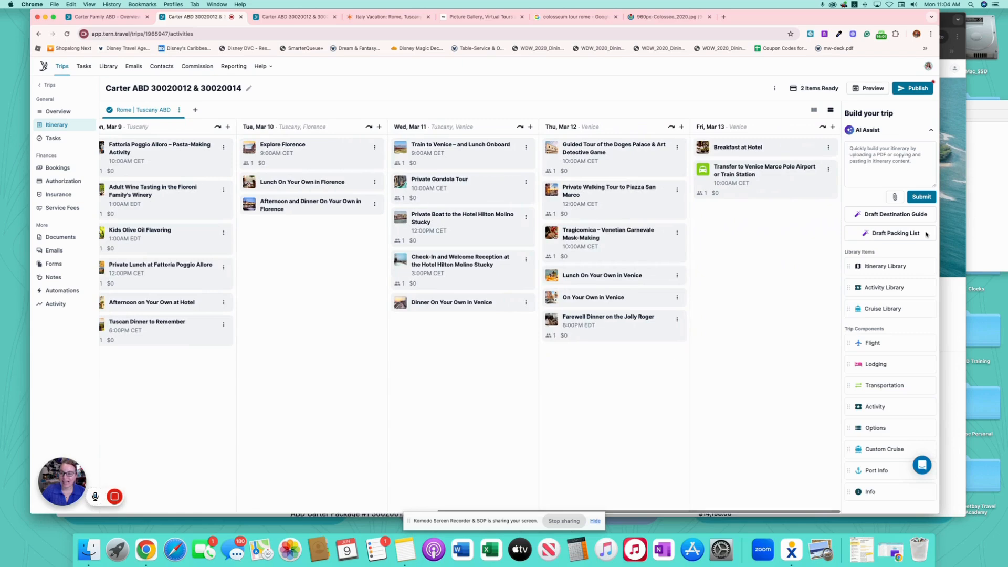
click(921, 90)
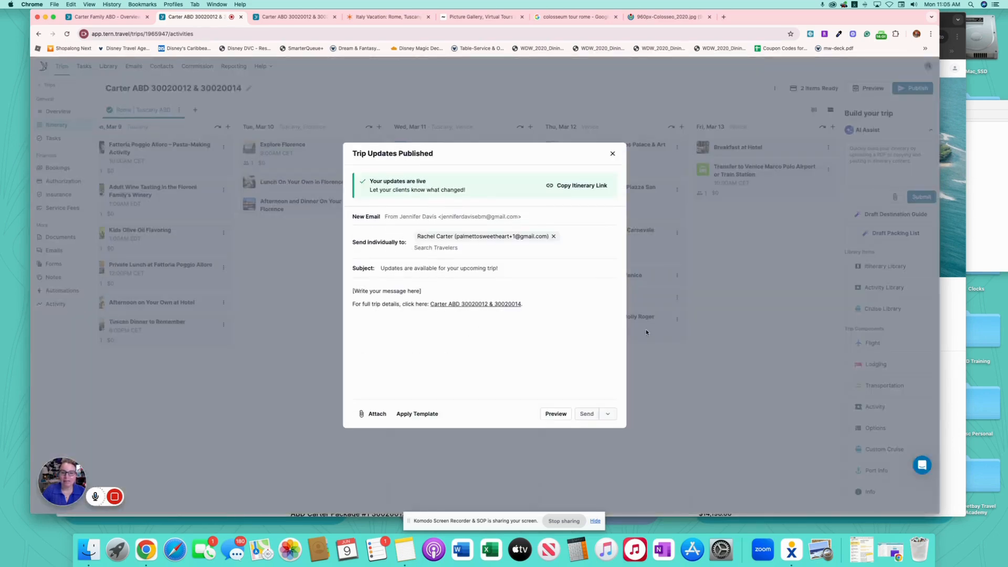
click(612, 153)
- Go back to the Trips board and locate the trip under 2026 Booked With Deposit
click(49, 85)
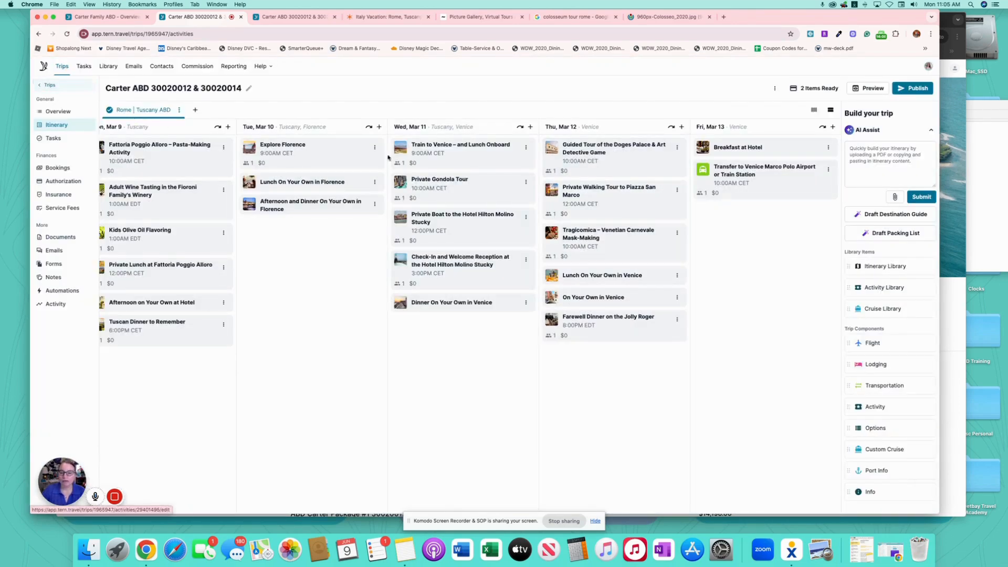
scroll(755, 313, right, 5)
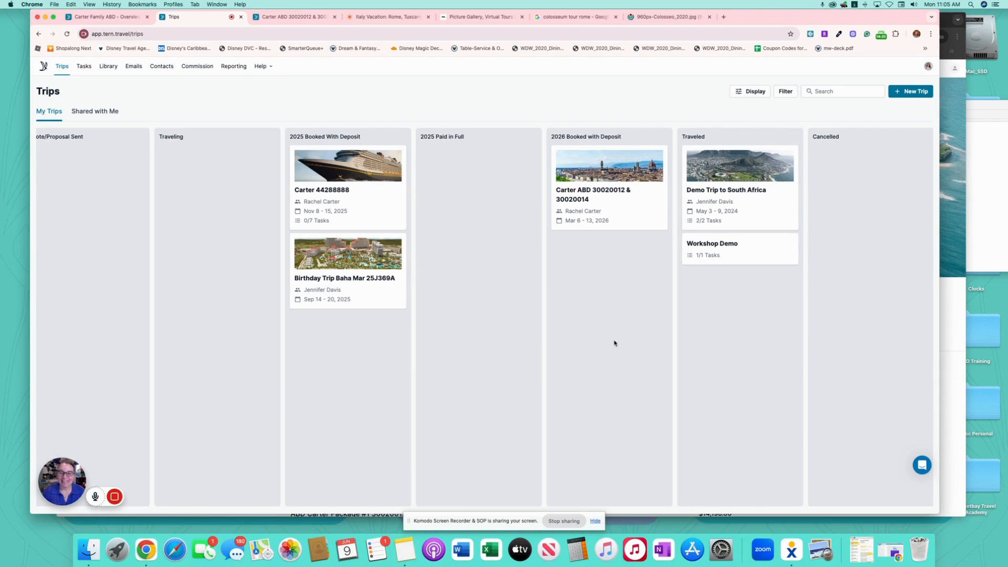
mouse_move(118, 497)
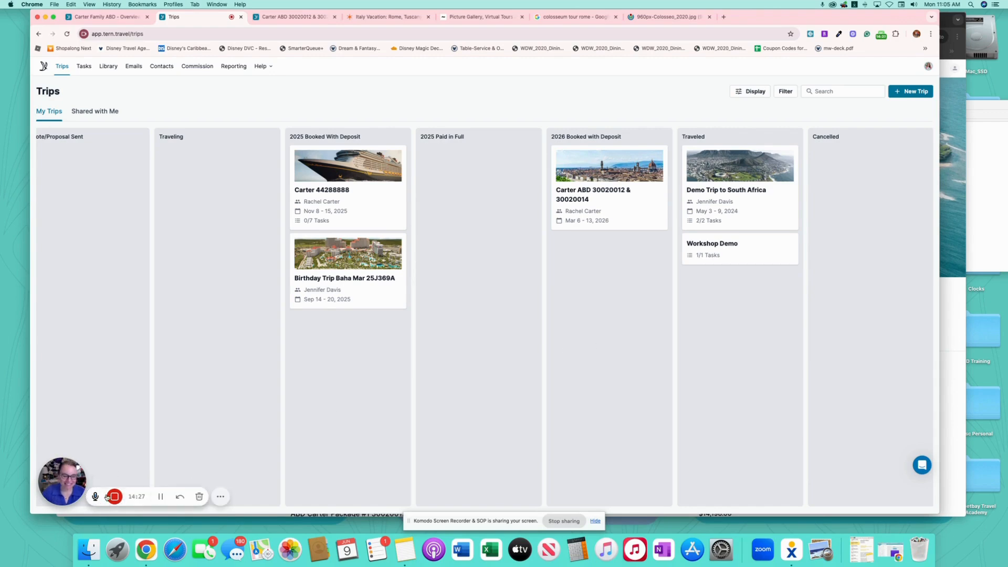